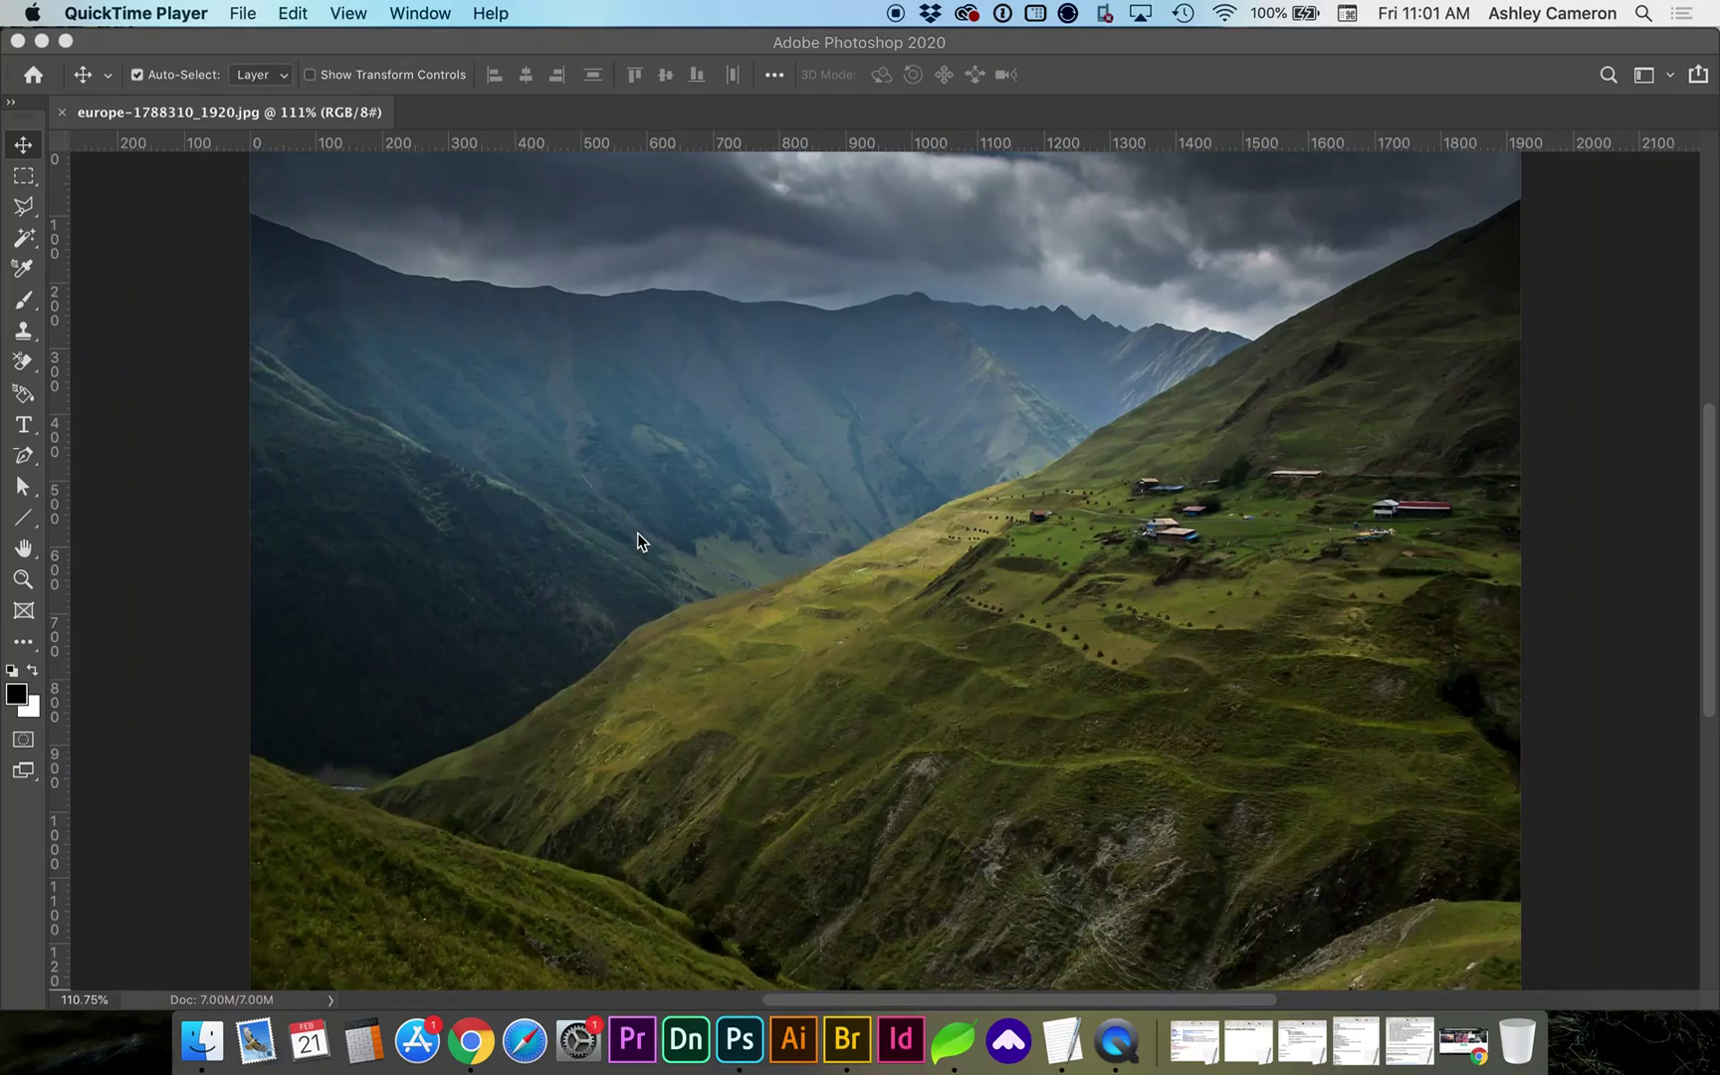
- Bring Photoshop forward and show the Actions panel listing the Default Actions set
{"action": "left_click", "coordinate": [710, 47]}
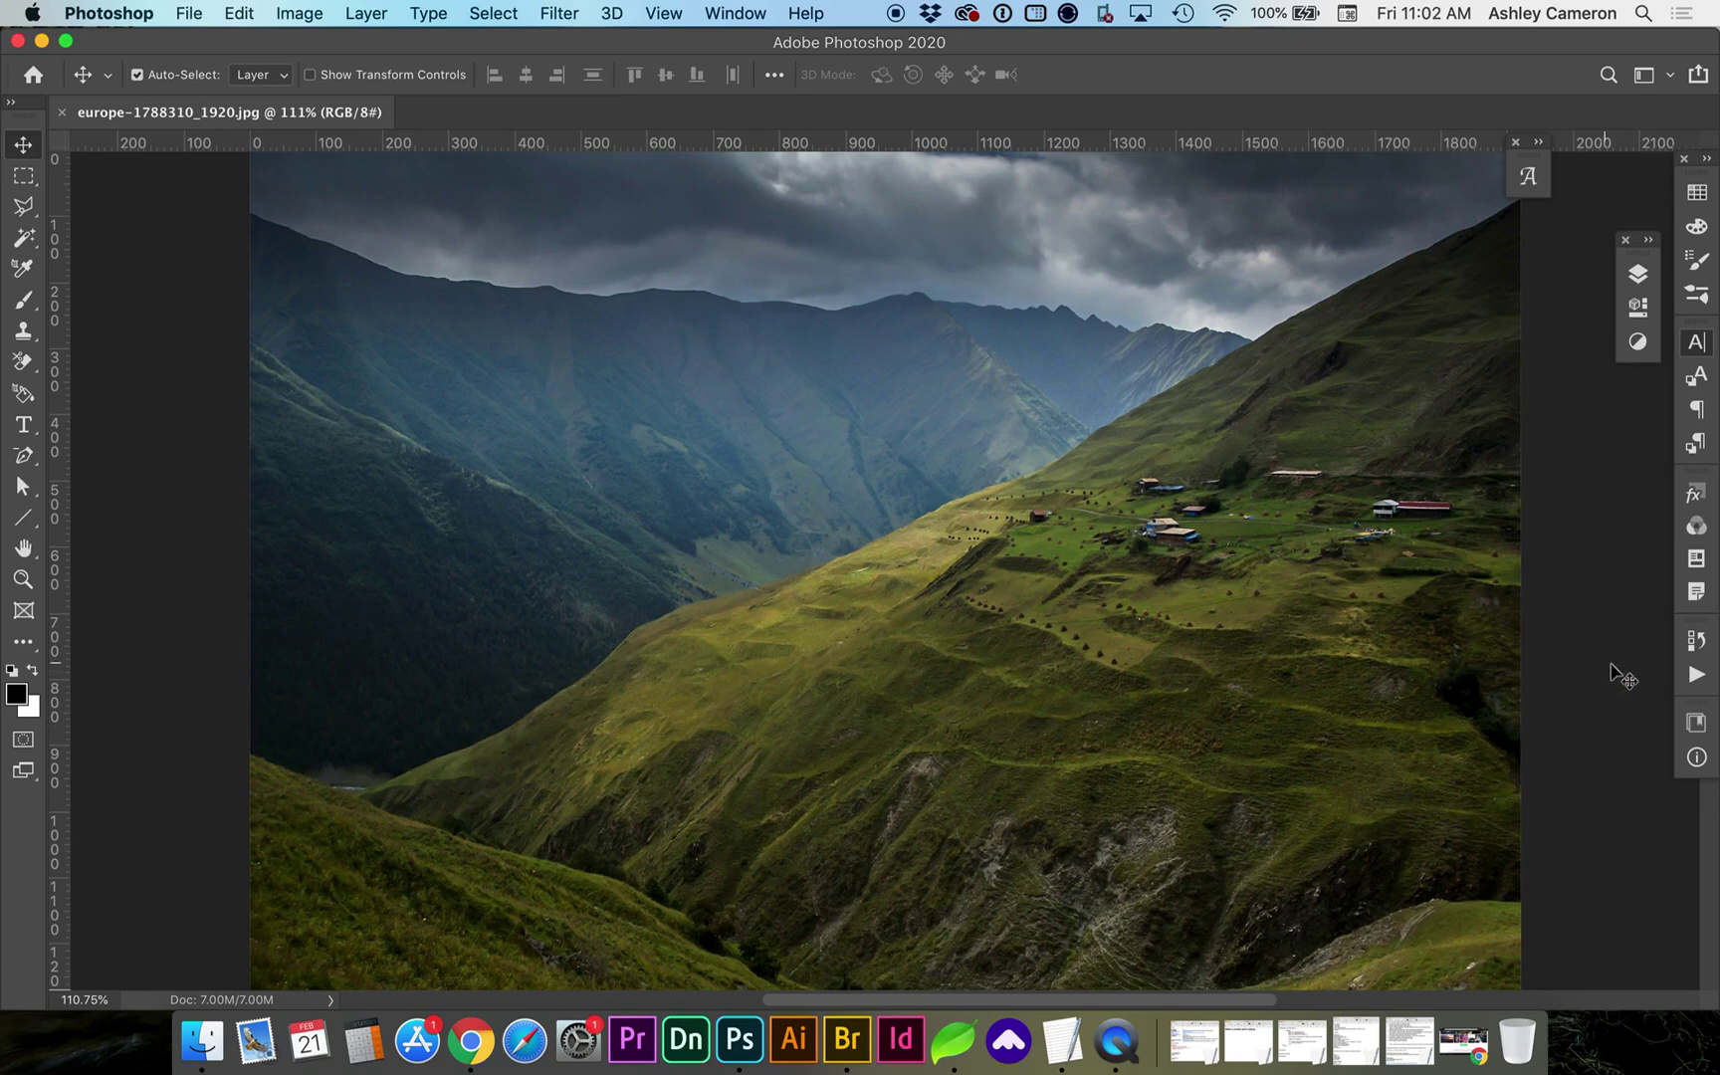
{"action": "left_click", "coordinate": [1697, 676]}
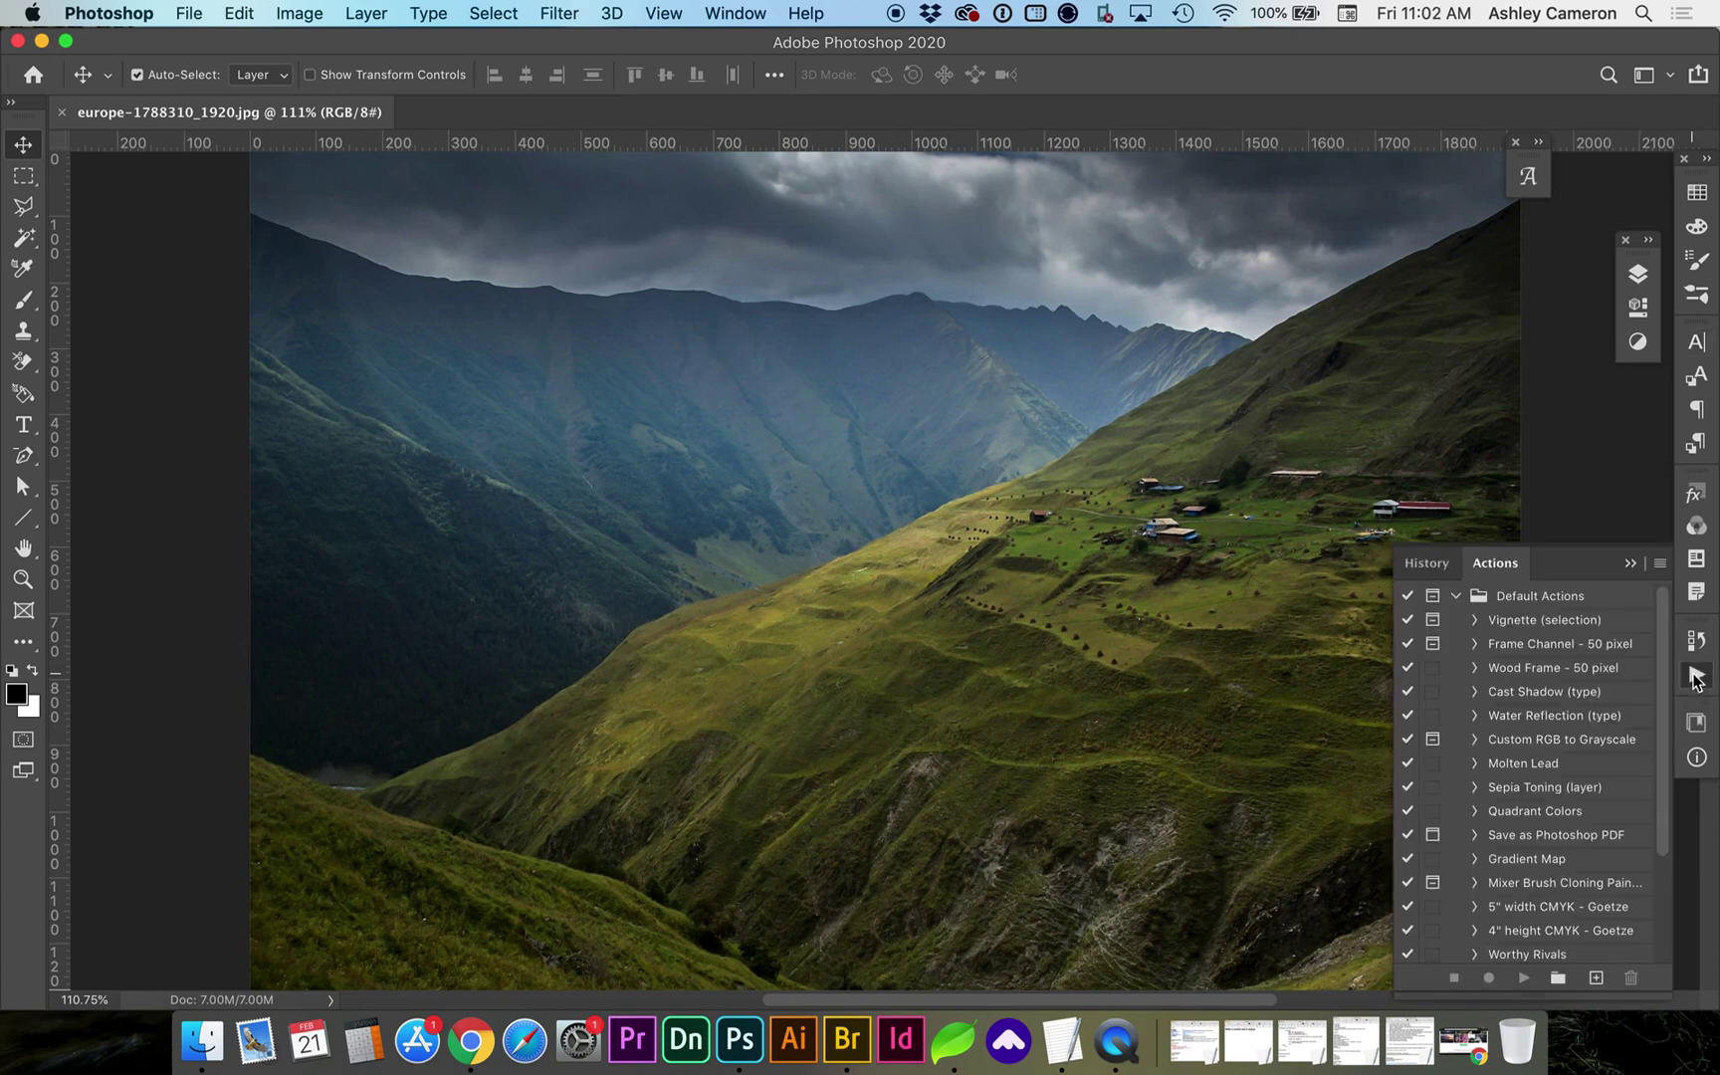
- Collapse the GD-banner action set in the Actions panel
{"action": "left_click", "coordinate": [731, 14]}
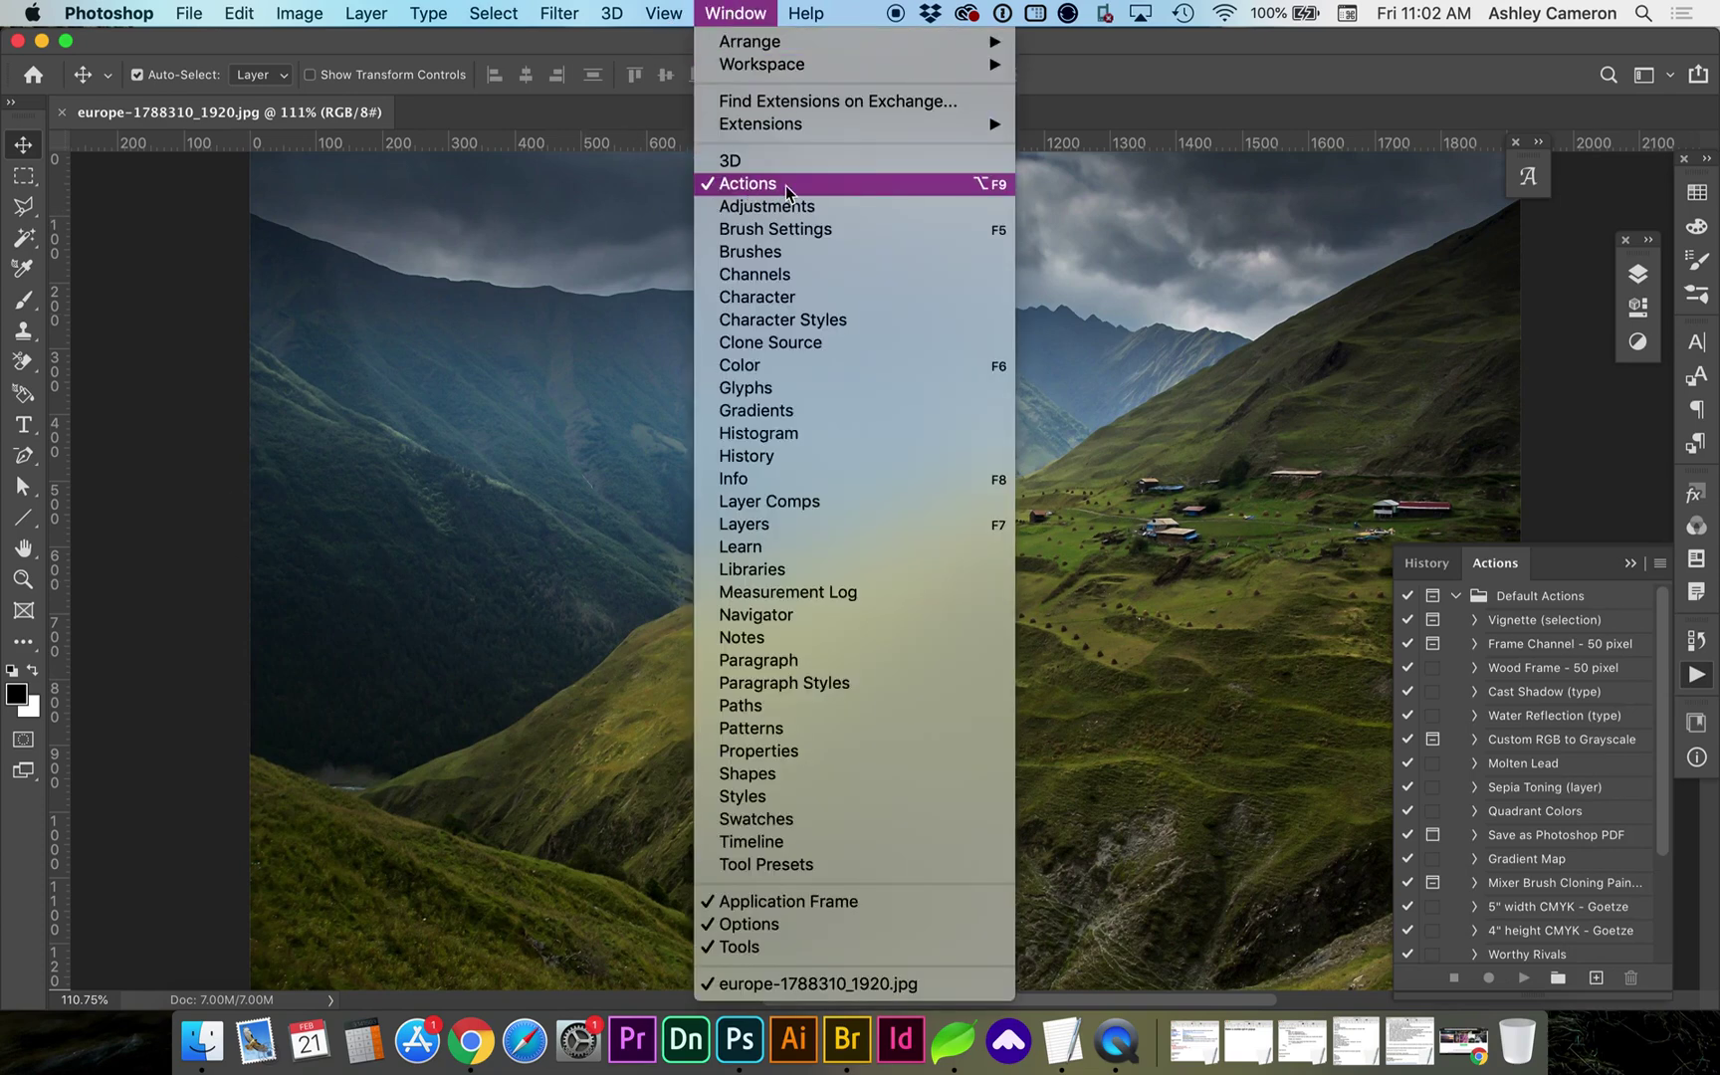
{"action": "left_click", "coordinate": [1700, 679]}
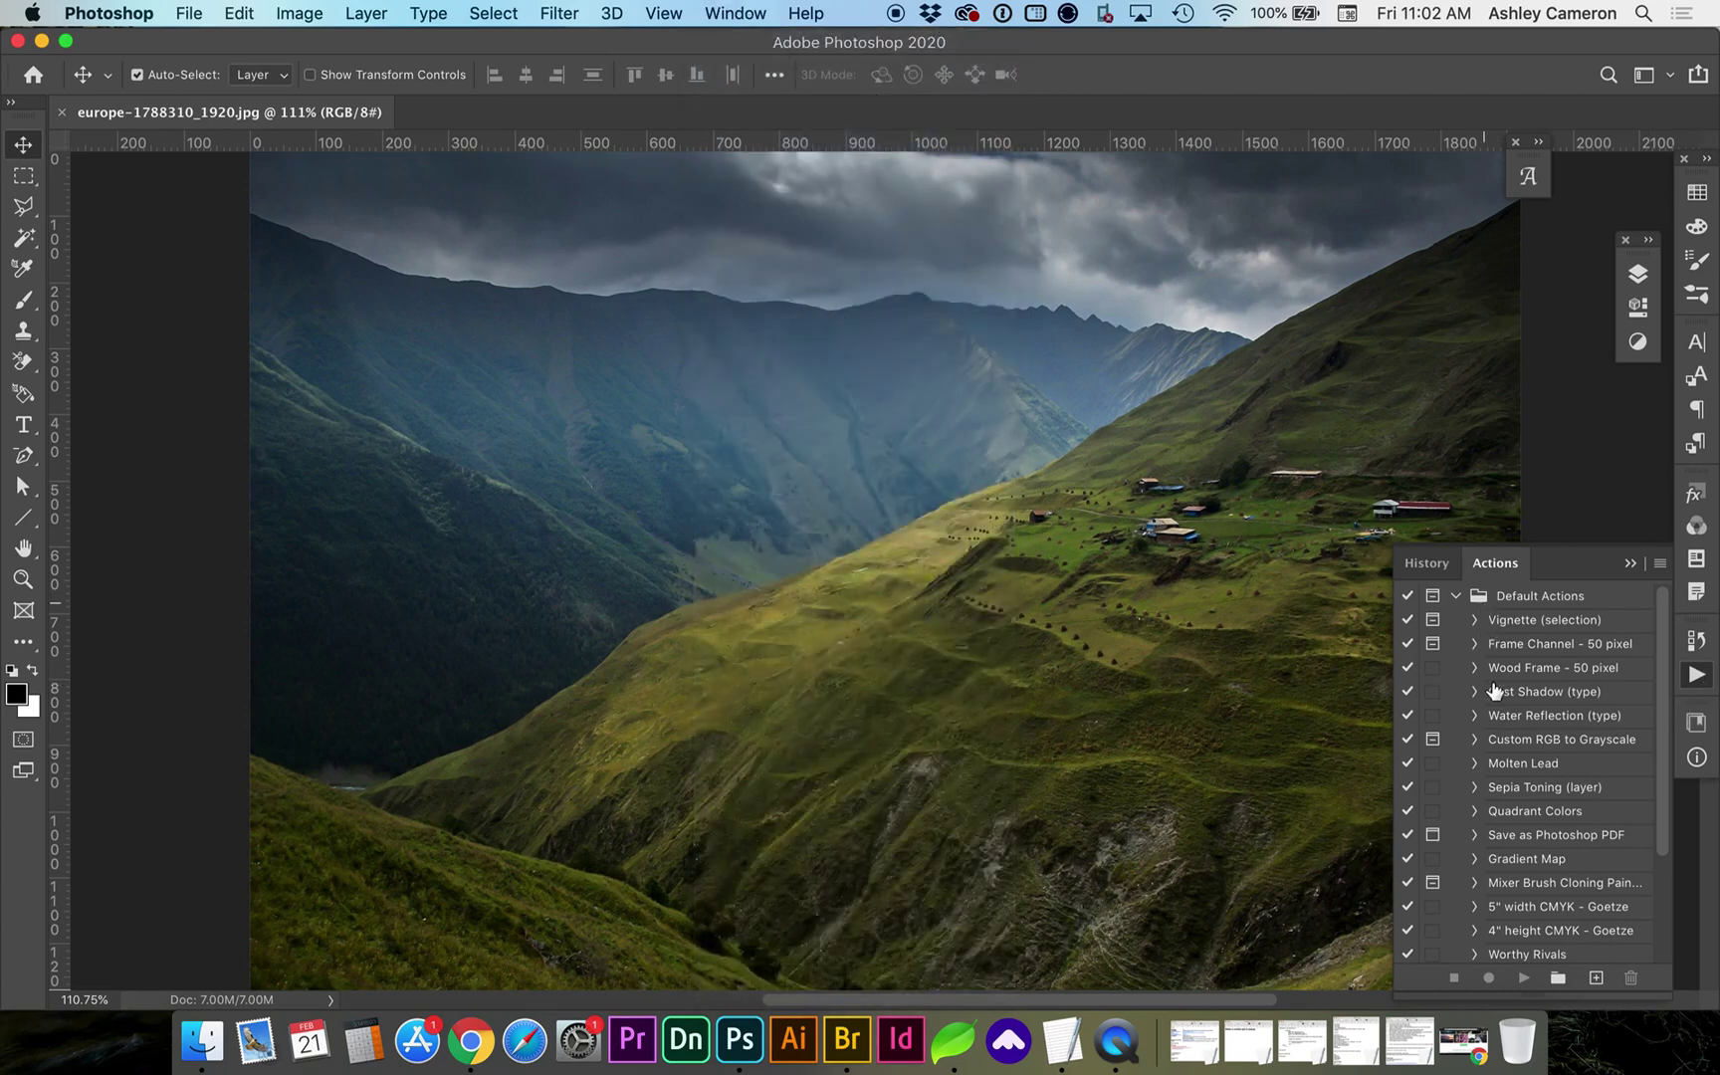
{"action": "scroll", "coordinate": [1498, 708], "scroll_direction": "down", "scroll_amount": 3}
{"action": "left_click", "coordinate": [1475, 855]}
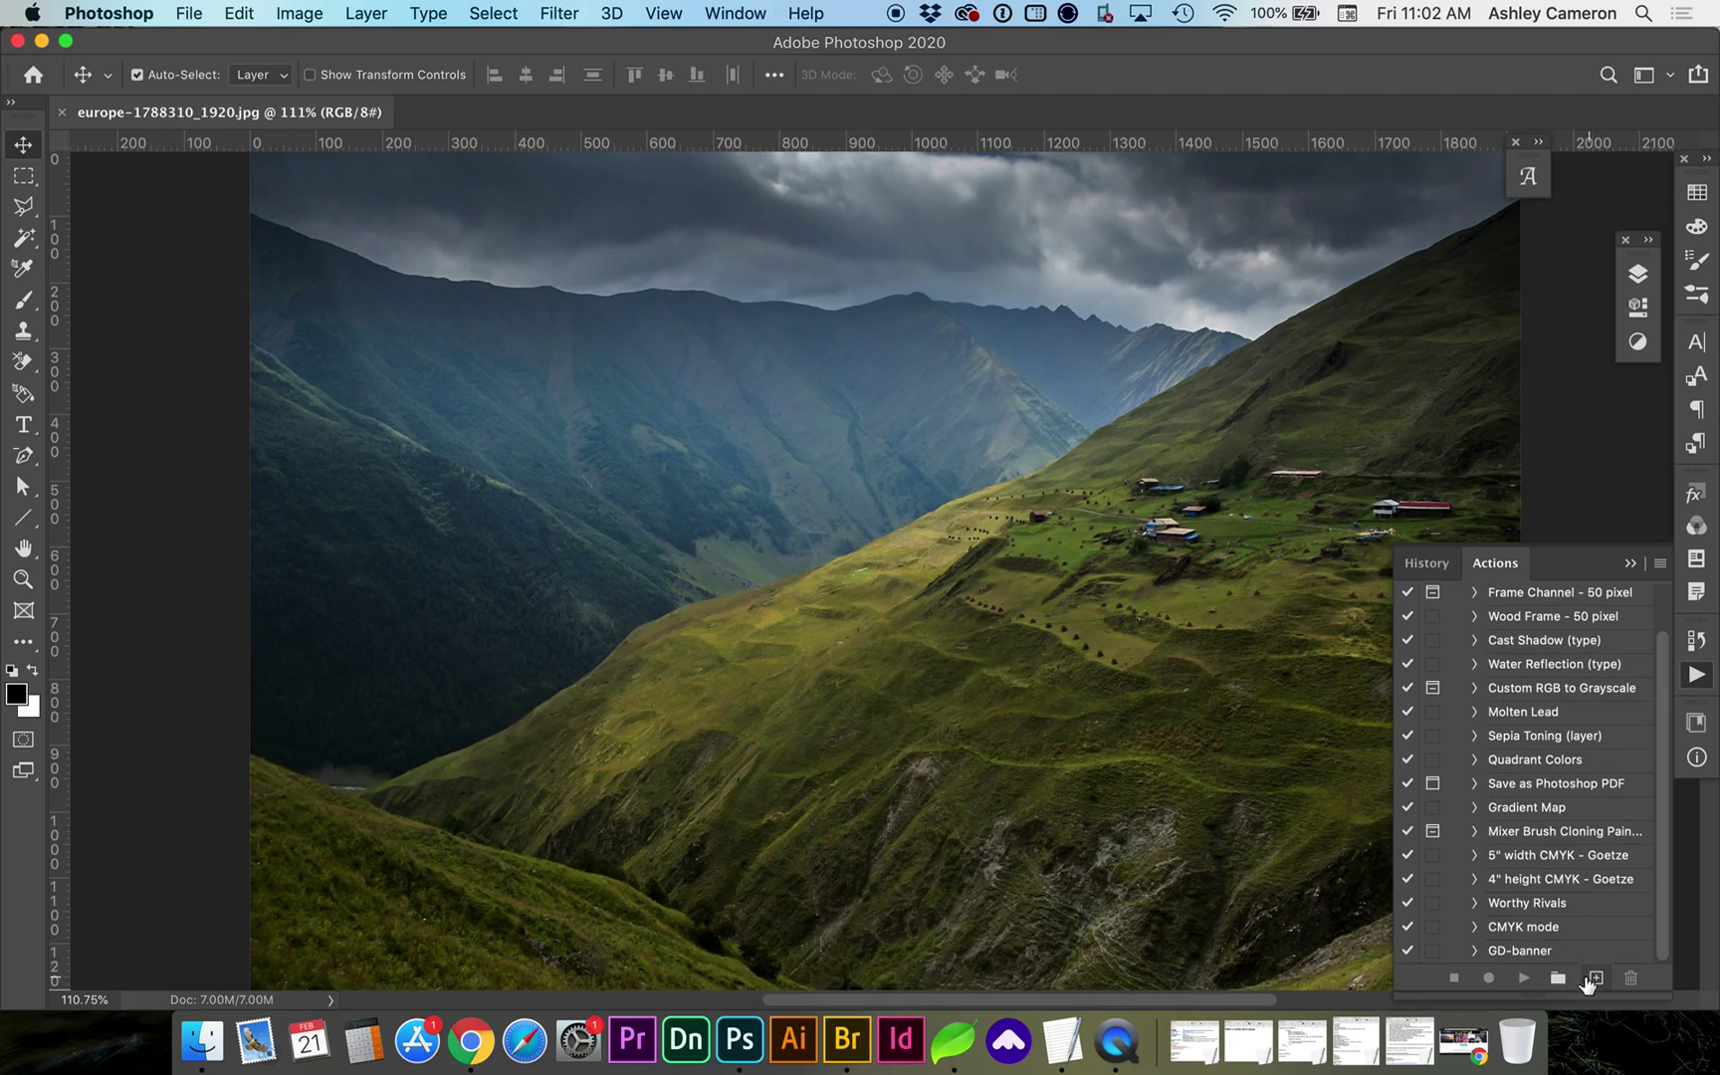
- Create a new action named 'Web-ready' in Default Actions and start recording
{"action": "left_click", "coordinate": [1596, 979]}
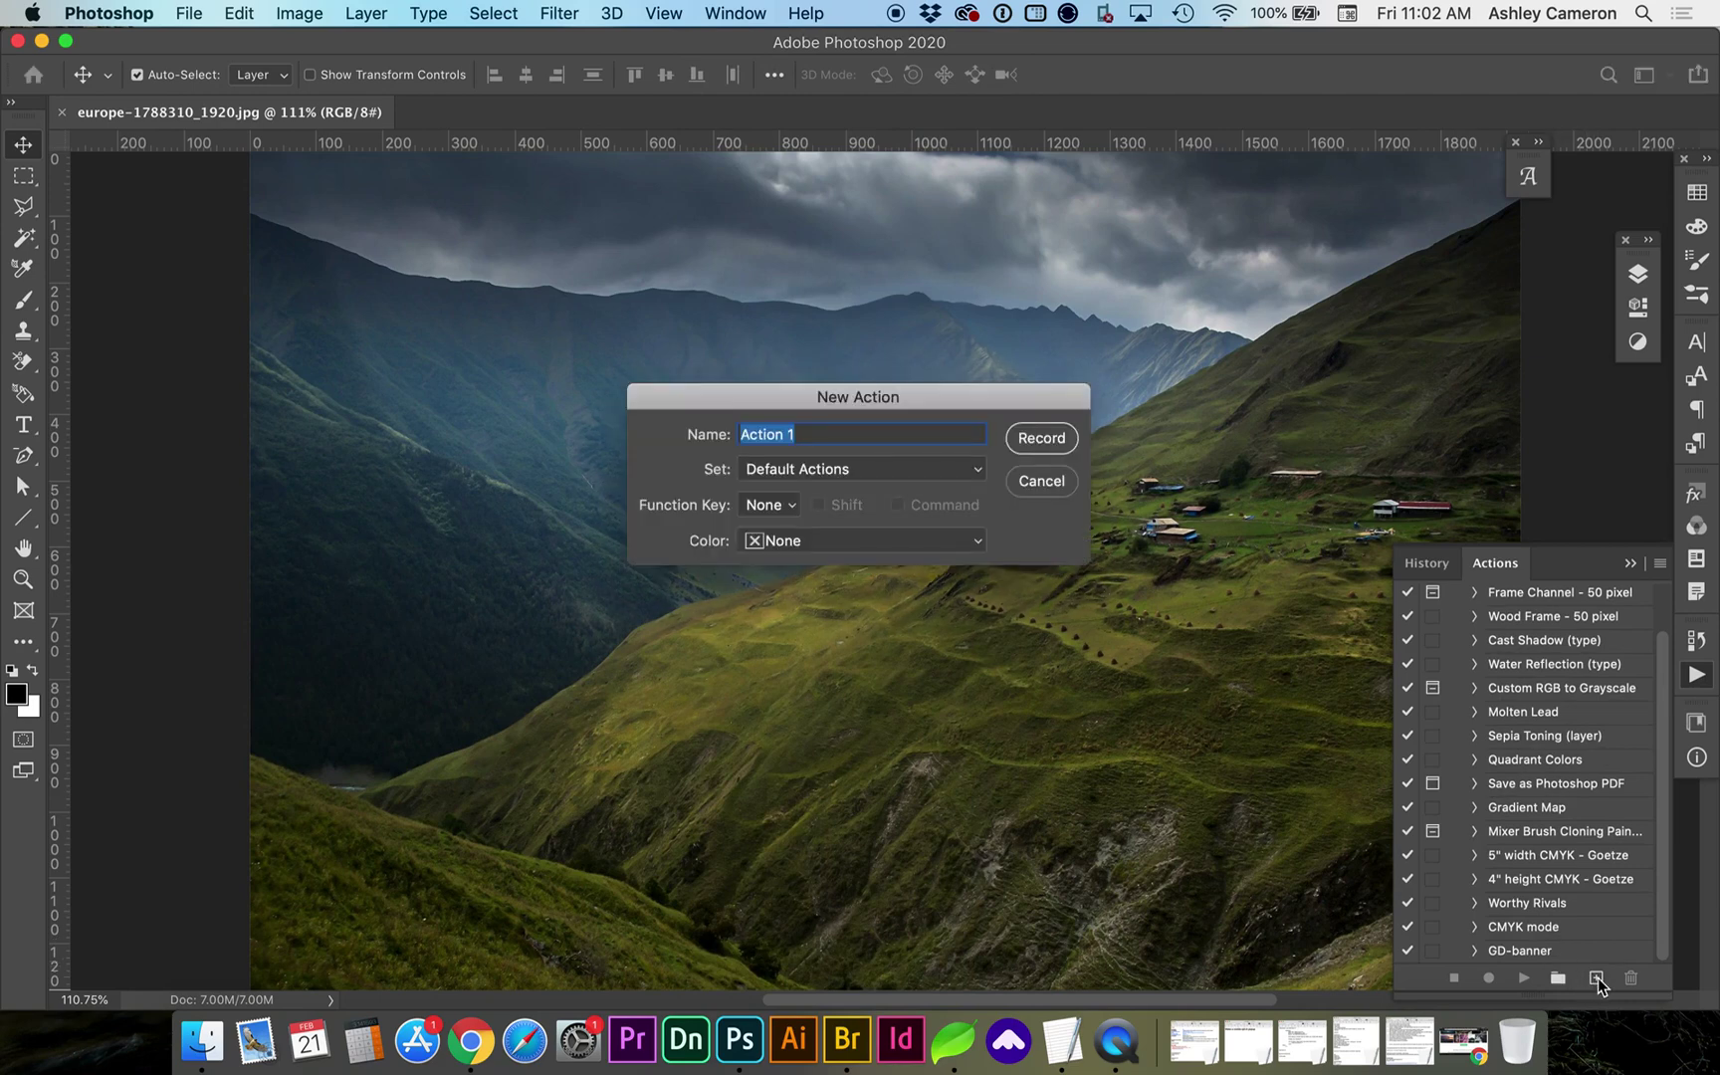
{"action": "type", "text": "Web-ready"}
{"action": "left_click", "coordinate": [971, 468]}
{"action": "left_click", "coordinate": [942, 471]}
{"action": "left_click", "coordinate": [1018, 438]}
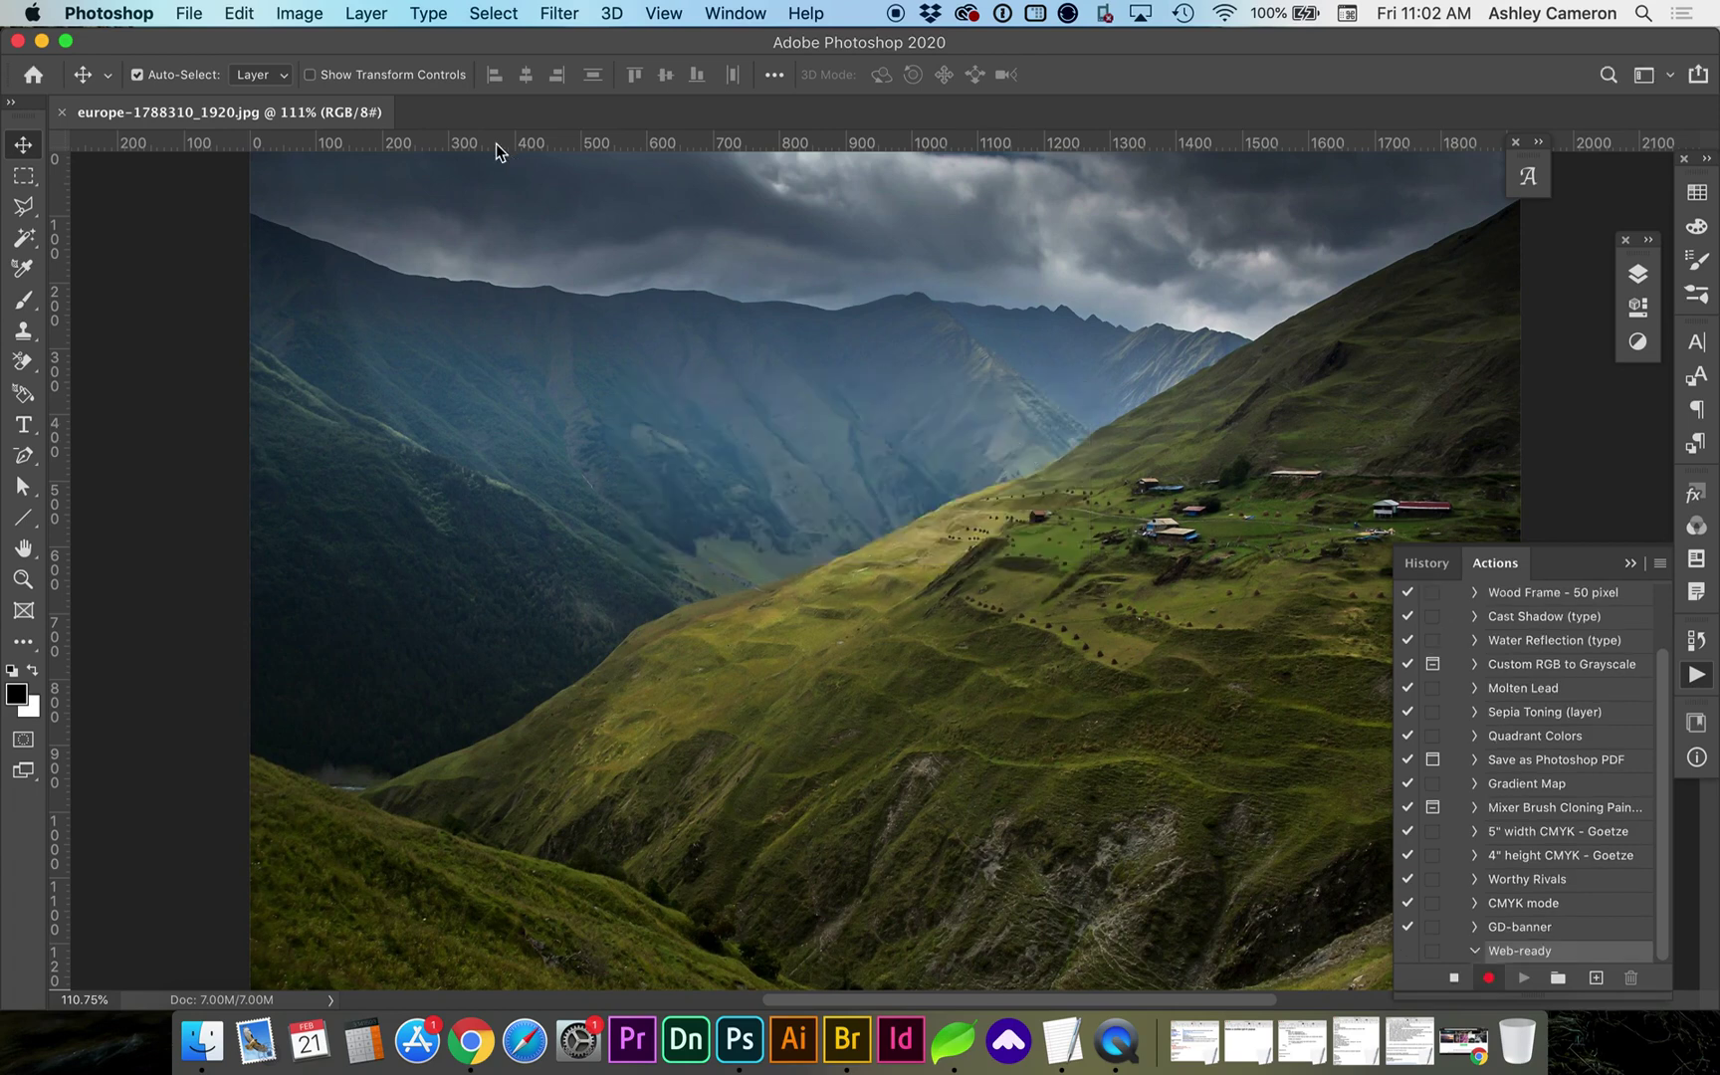
- Resize the mountain photo to 1600 px wide at 72 ppi (1600 × 1063 px) with Image Size
{"action": "left_click", "coordinate": [301, 13]}
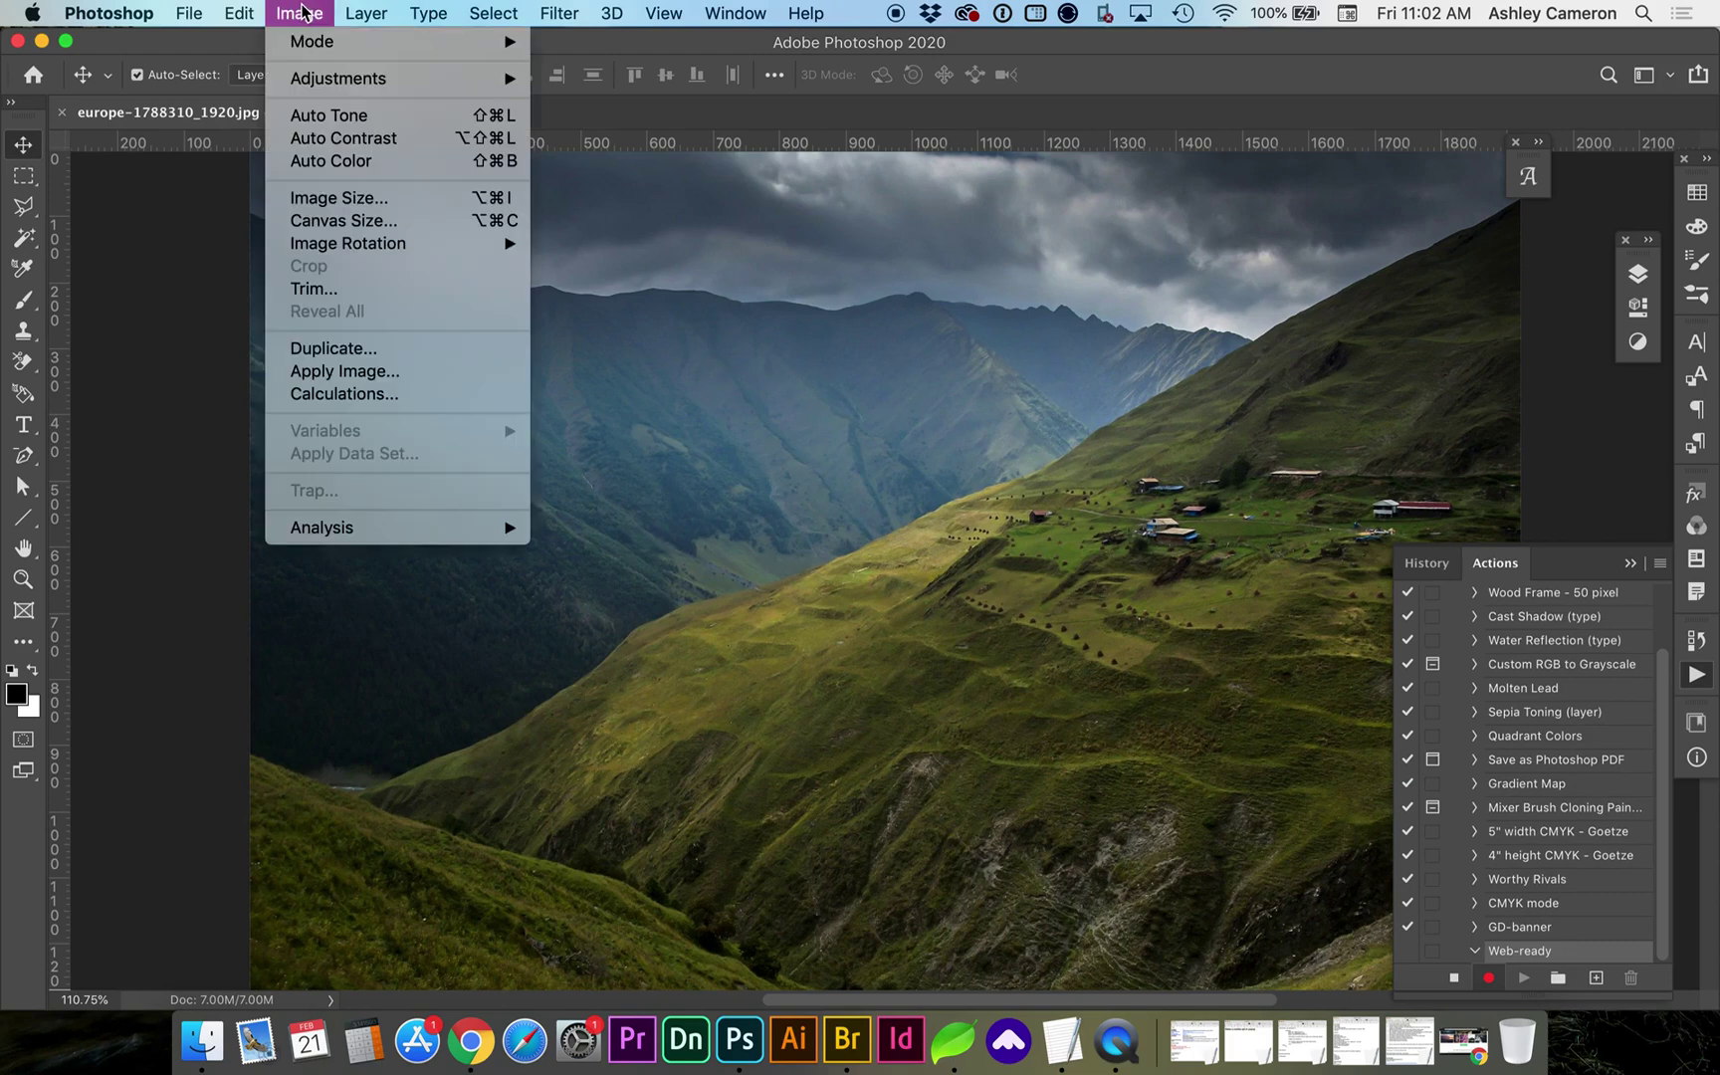
{"action": "left_click", "coordinate": [304, 197]}
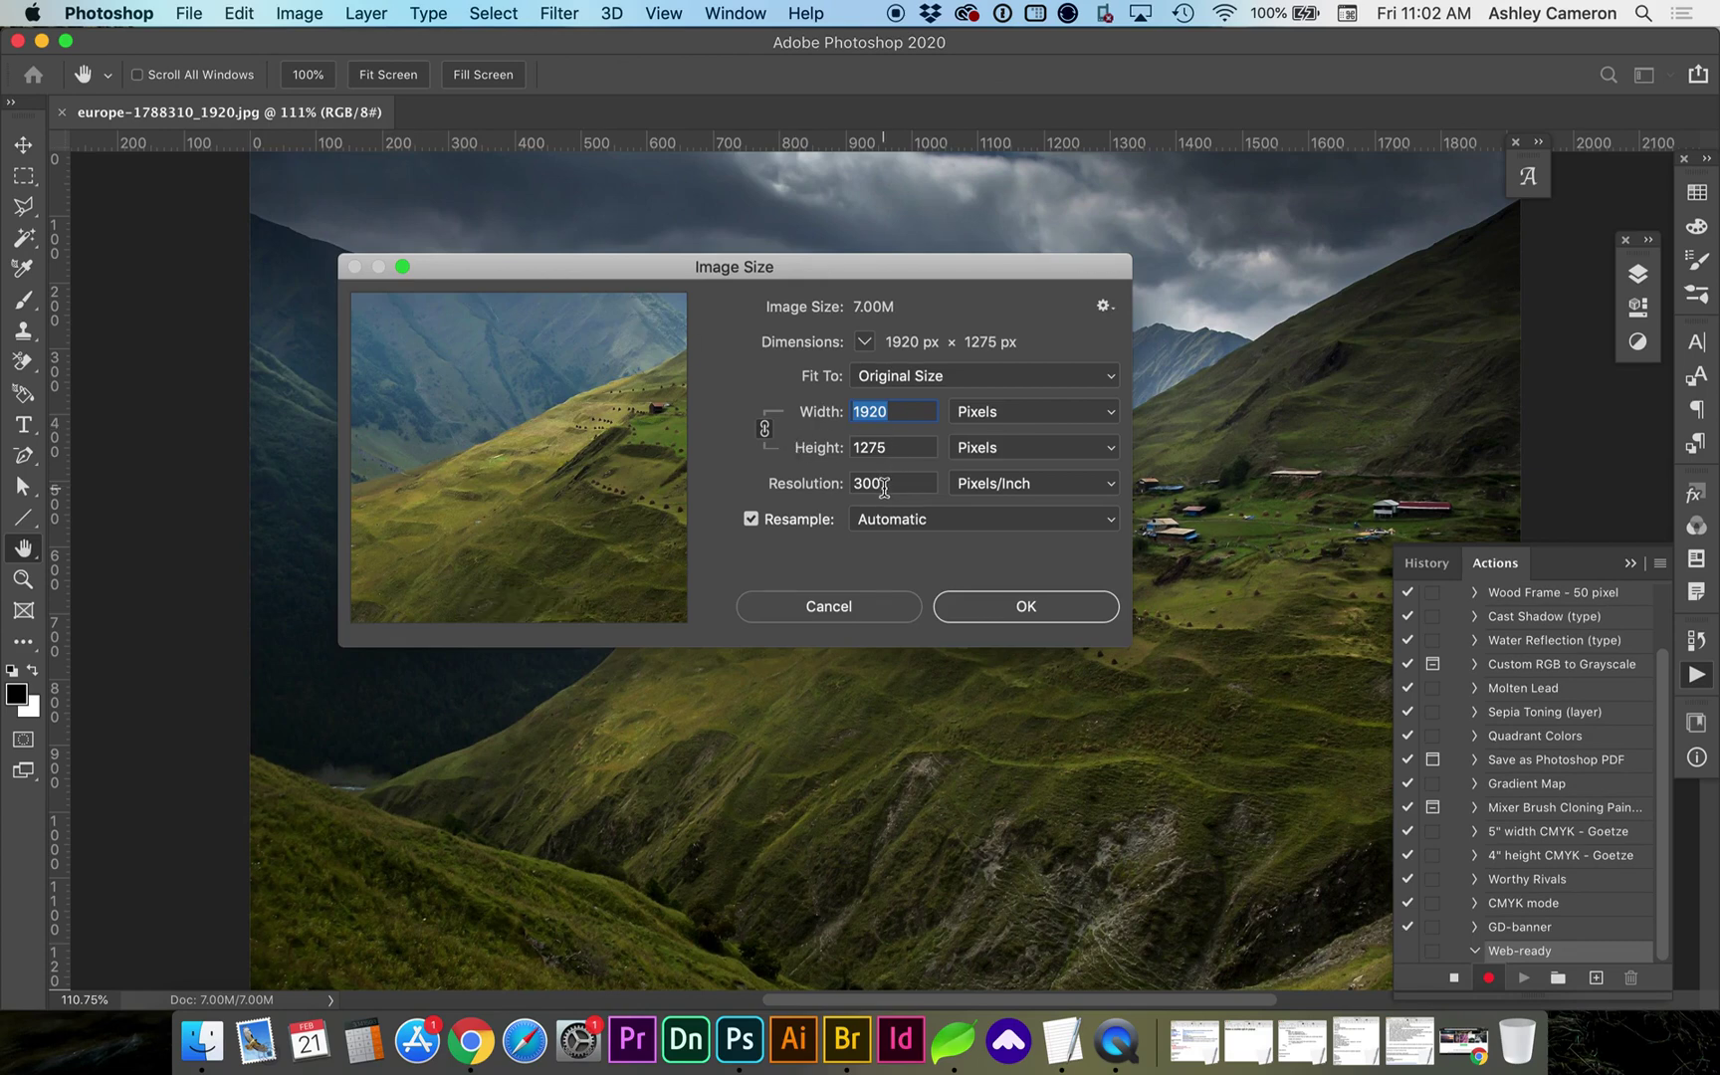
{"action": "type", "text": "1600"}
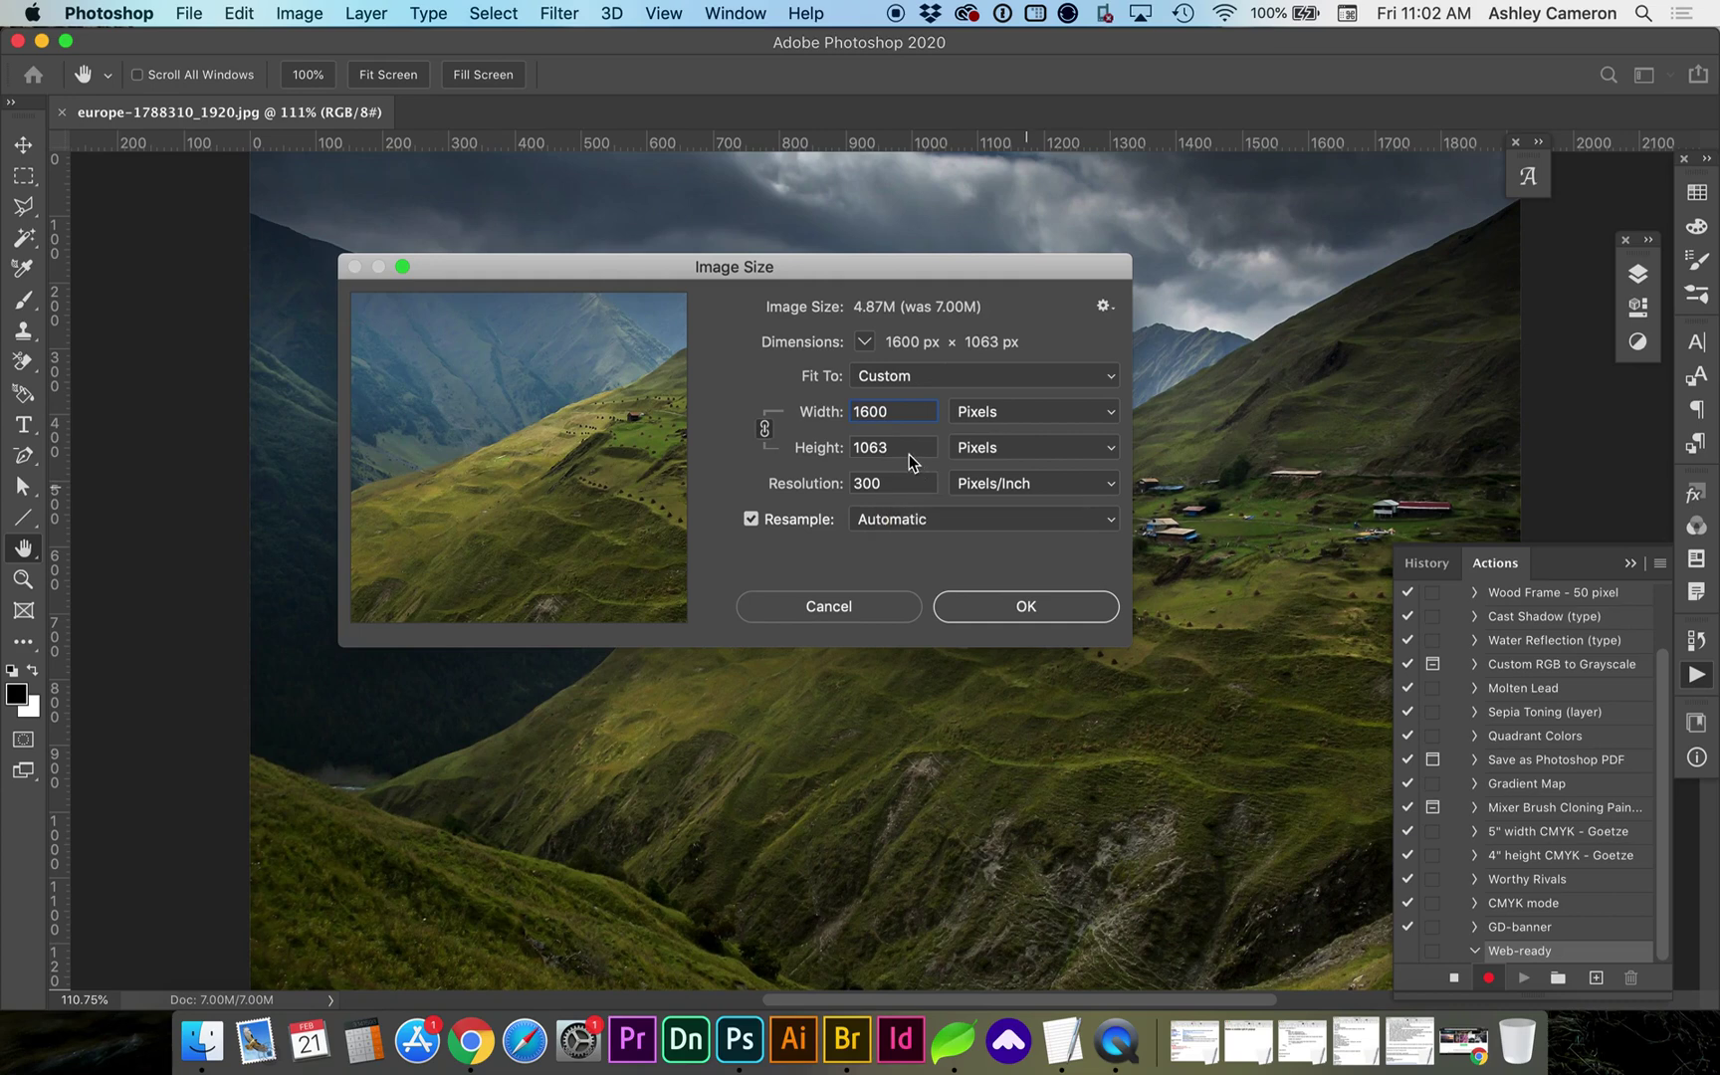
{"action": "key", "text": "Tab"}
{"action": "key", "text": "Tab"}
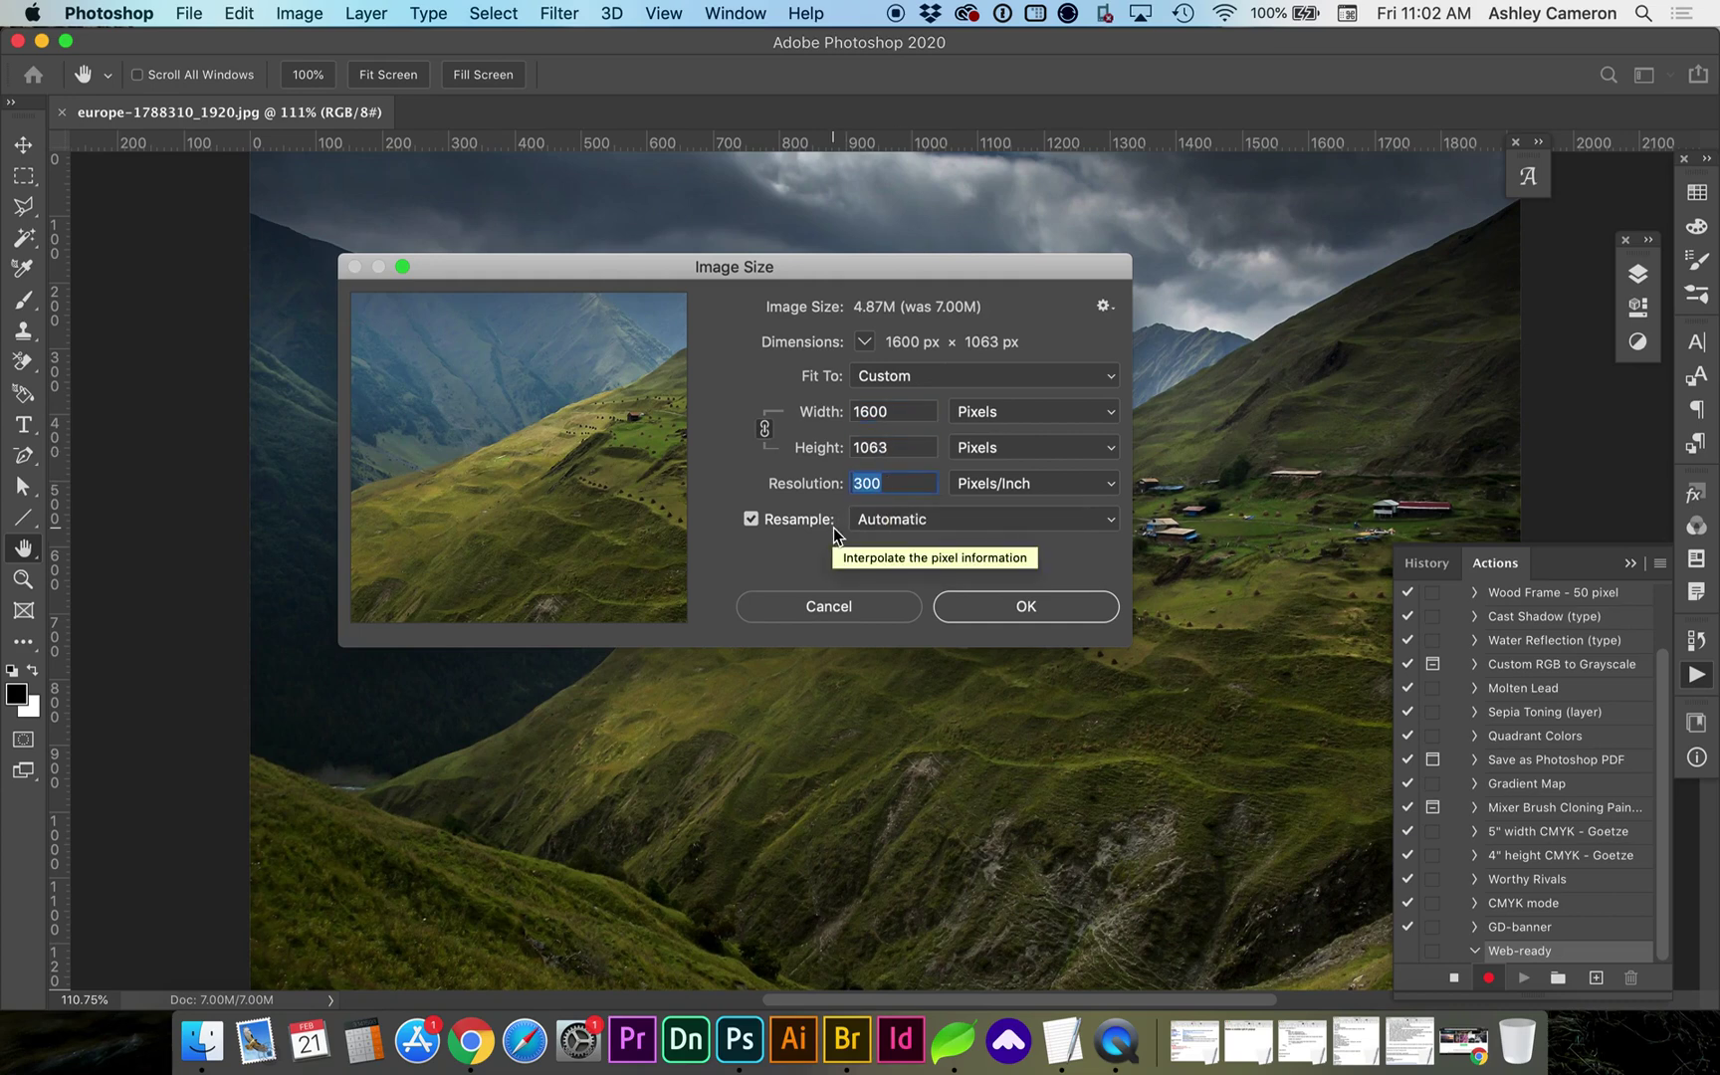
{"action": "type", "text": "72"}
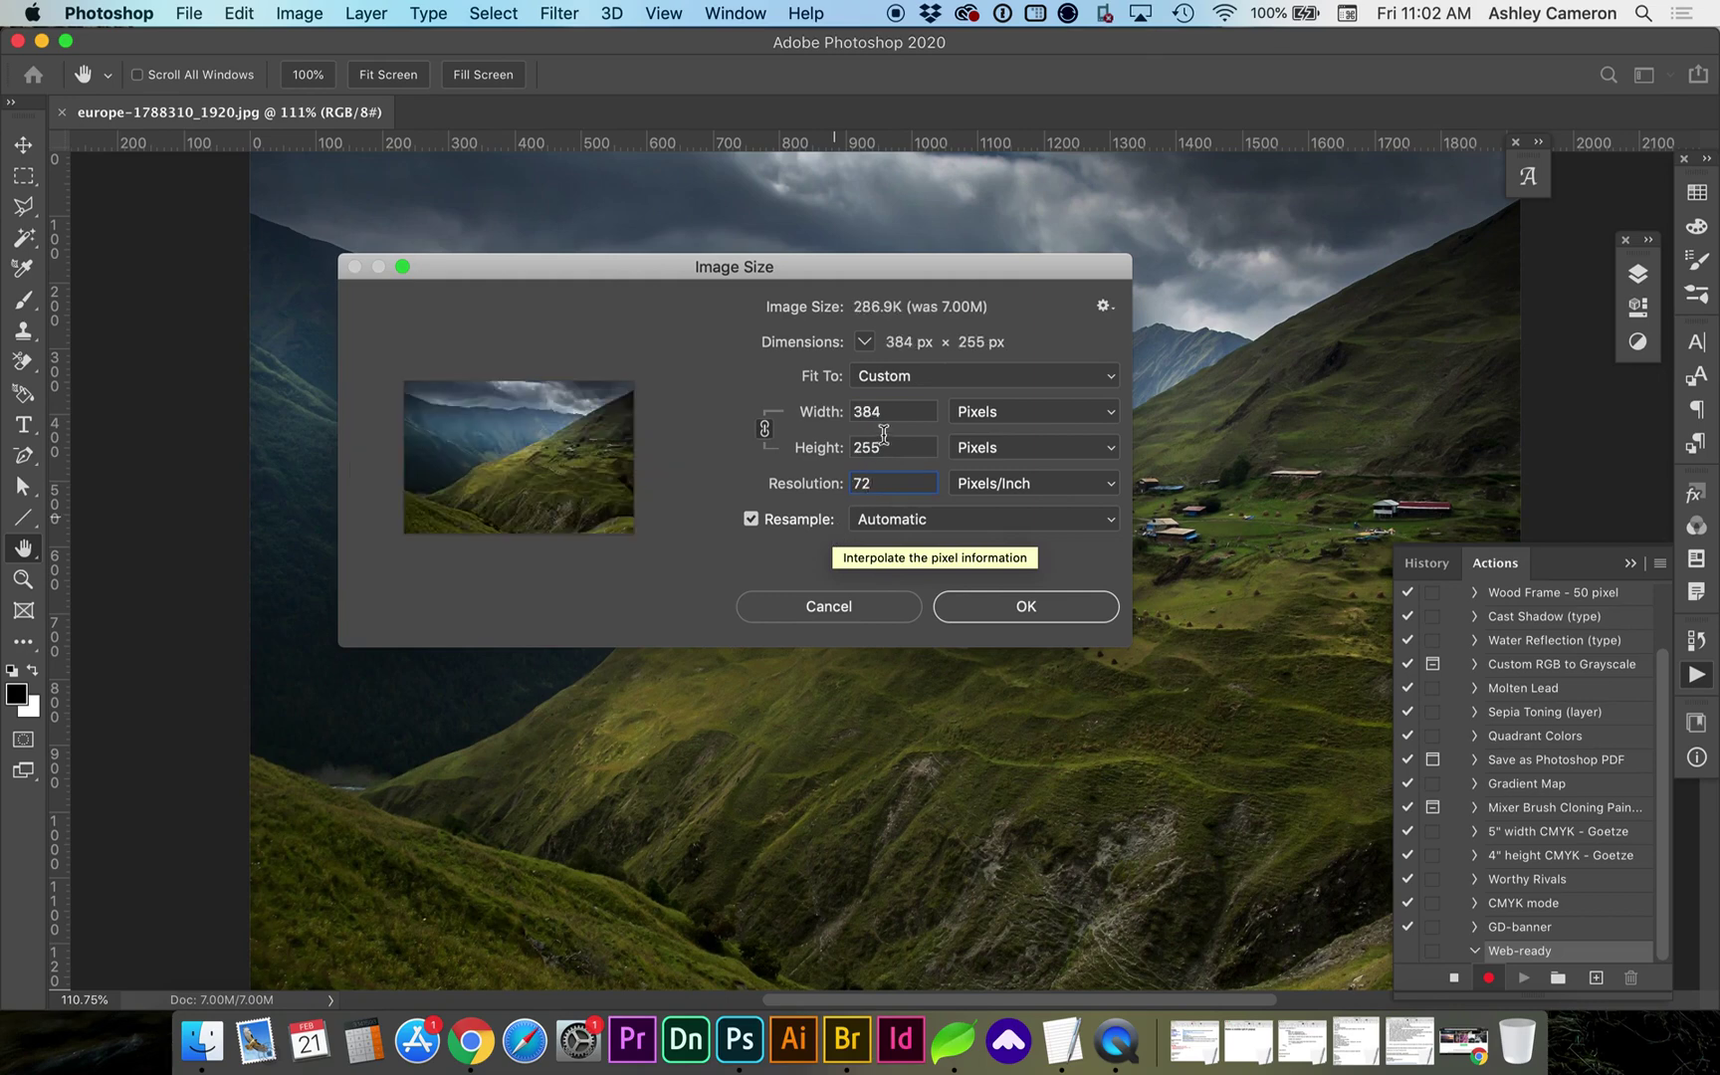
{"action": "left_click", "coordinate": [884, 412]}
{"action": "type", "text": "1600"}
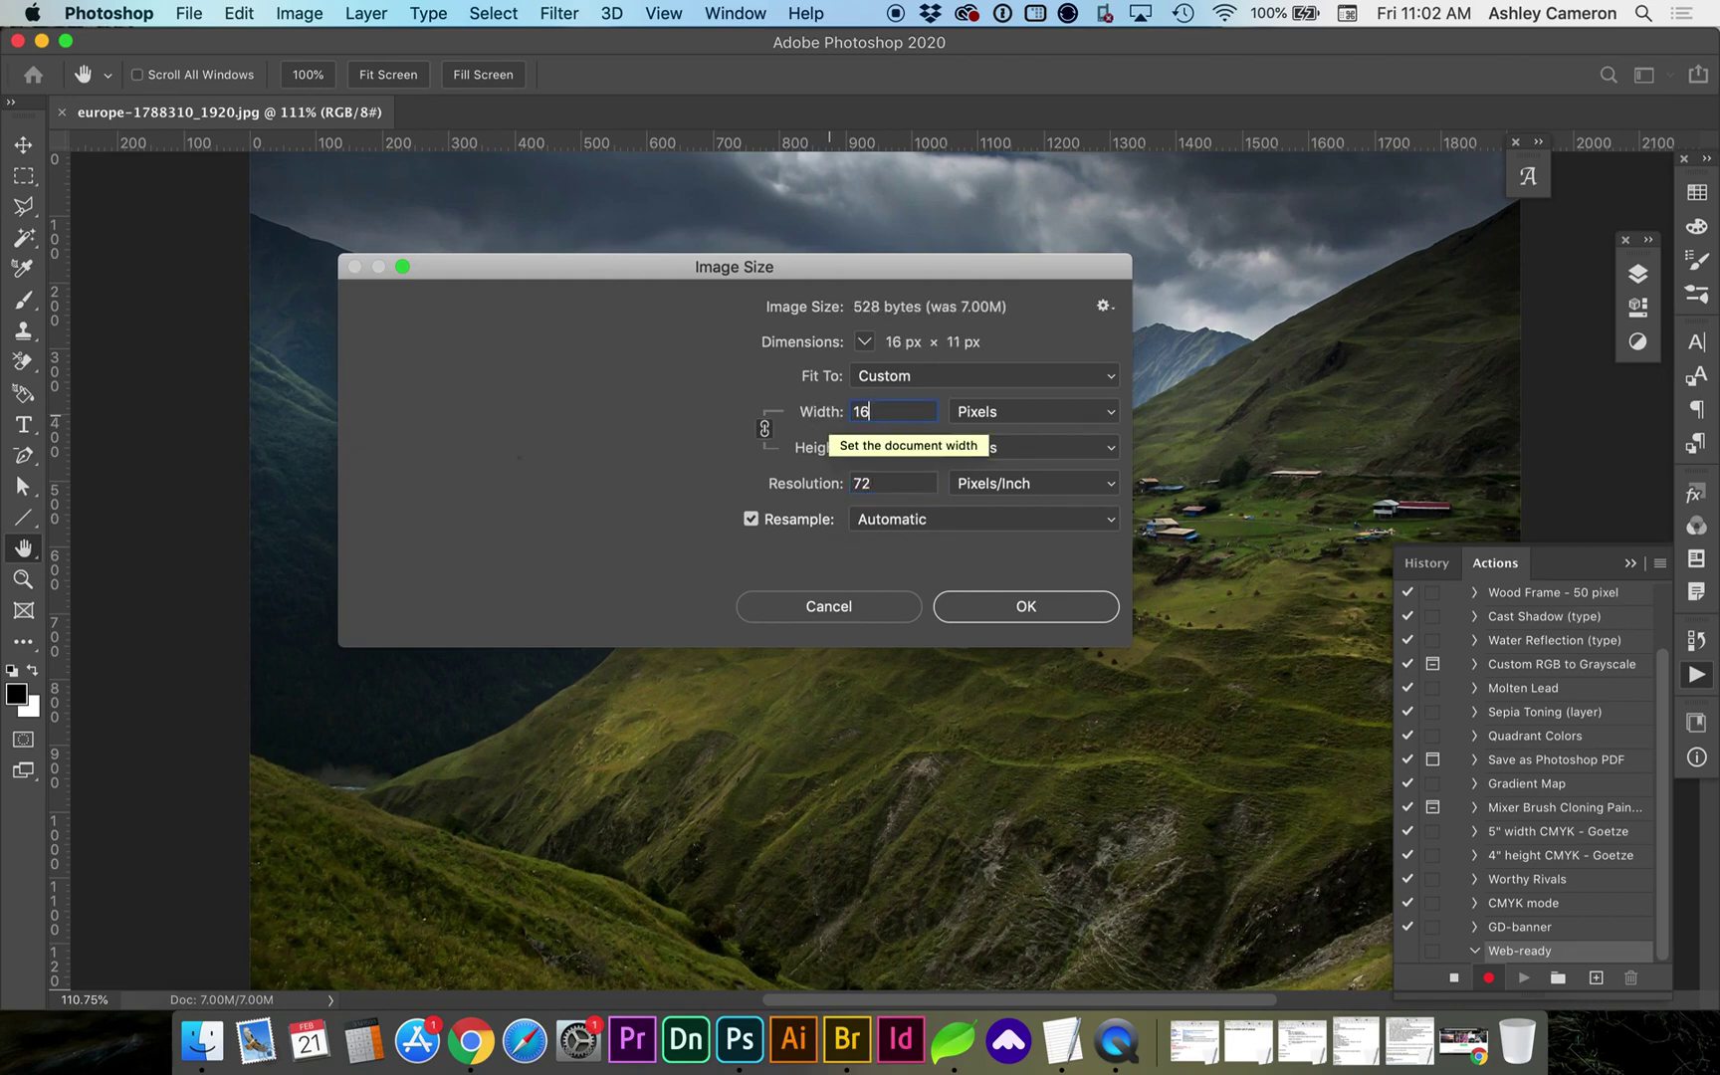
{"action": "left_click", "coordinate": [919, 452]}
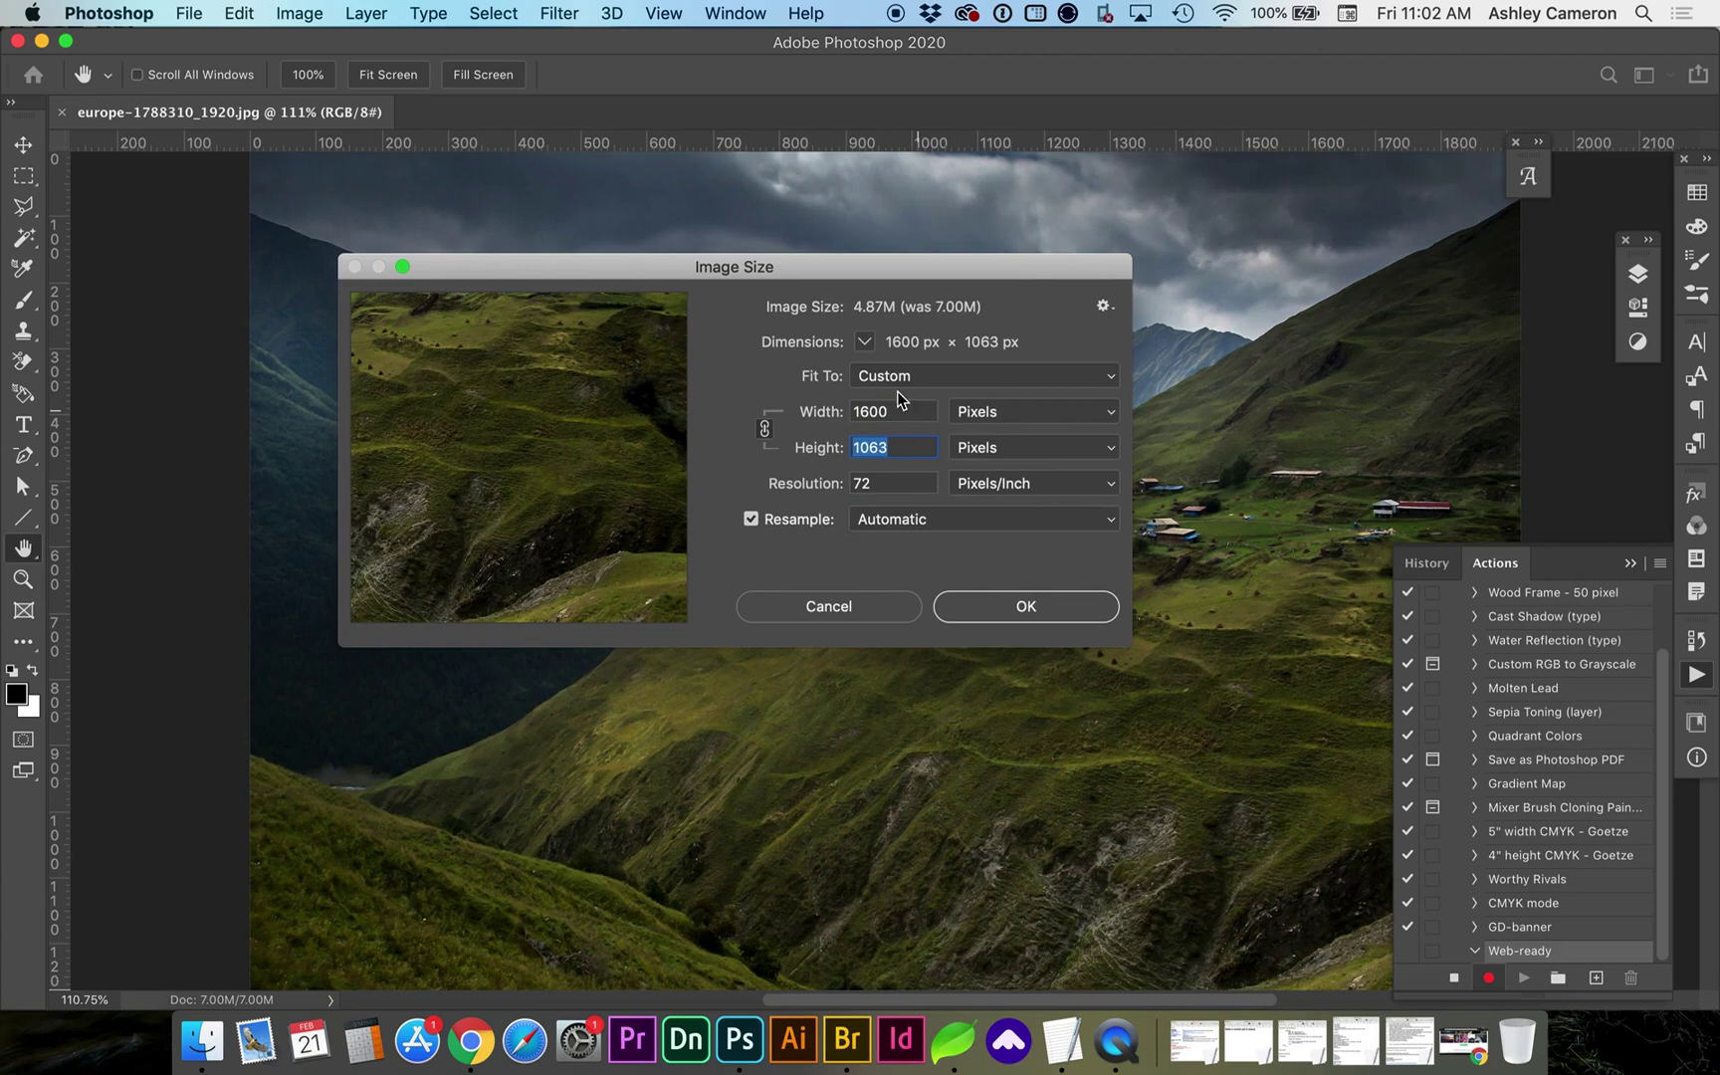
{"action": "left_click", "coordinate": [1001, 613]}
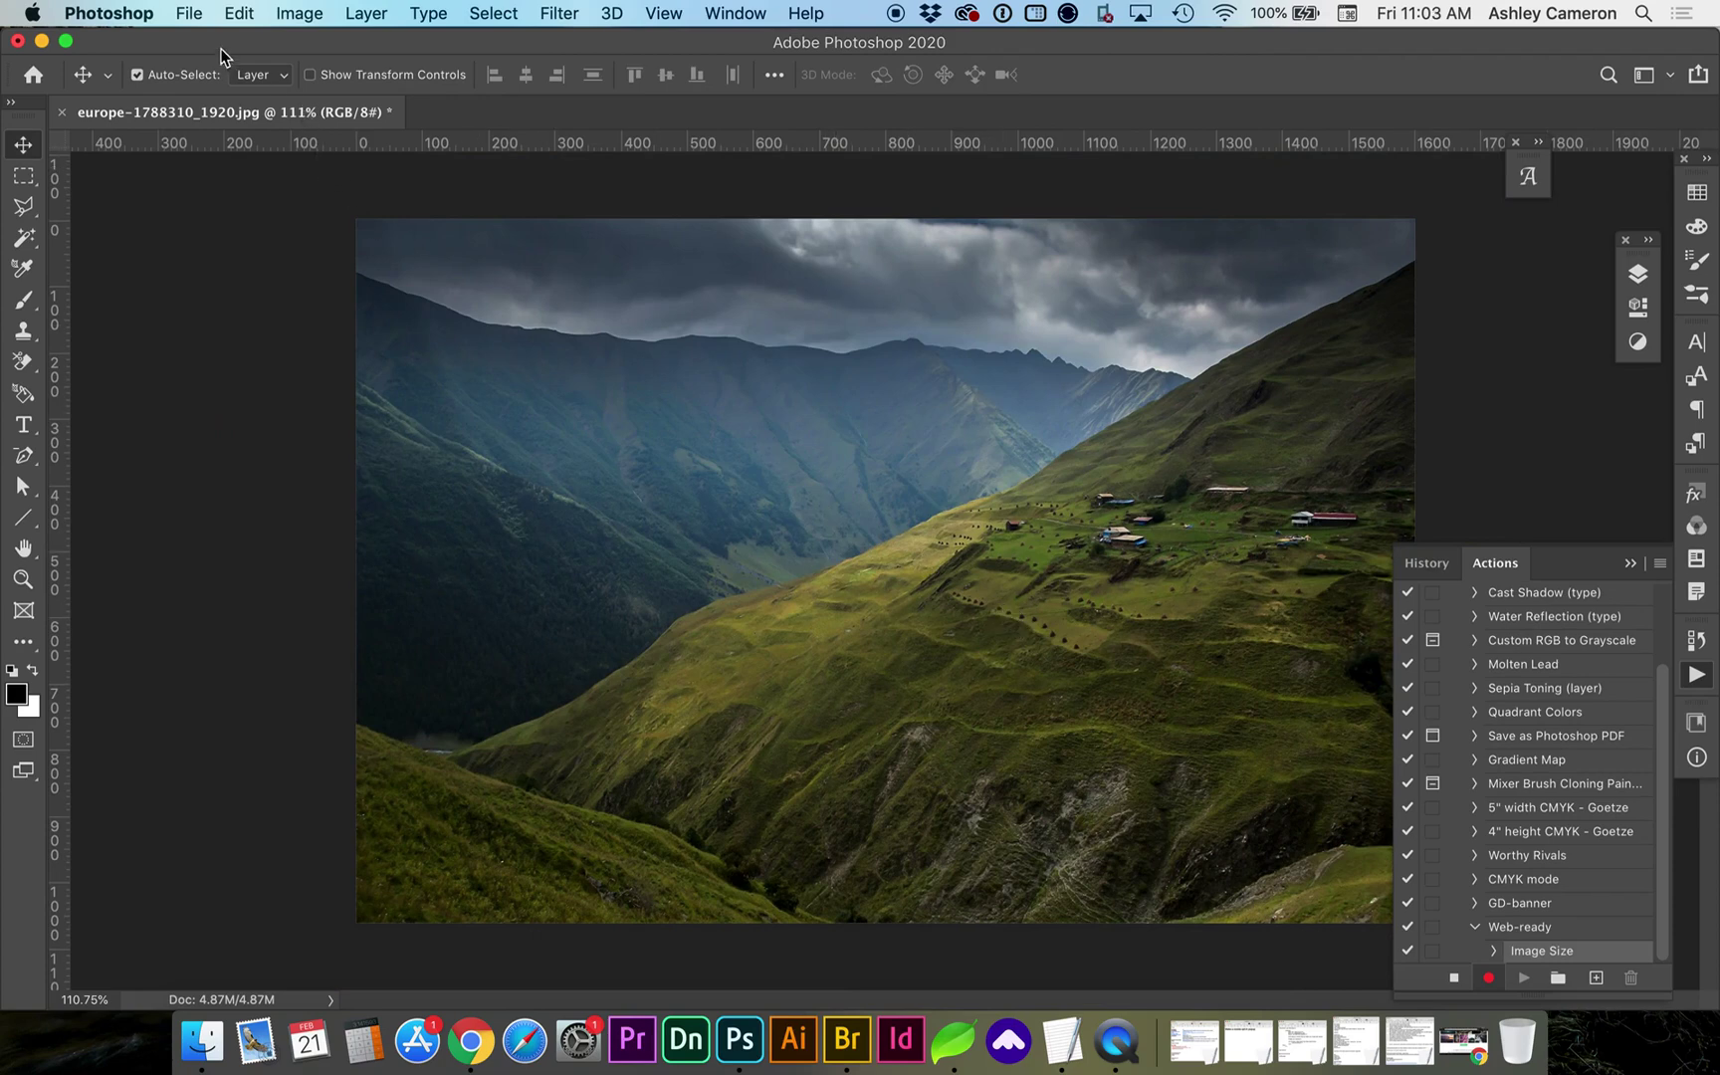
- Export the photo through Save for Web (Legacy) as a quality-80 JPEG
{"action": "left_click", "coordinate": [191, 13]}
{"action": "mouse_move", "coordinate": [238, 344]}
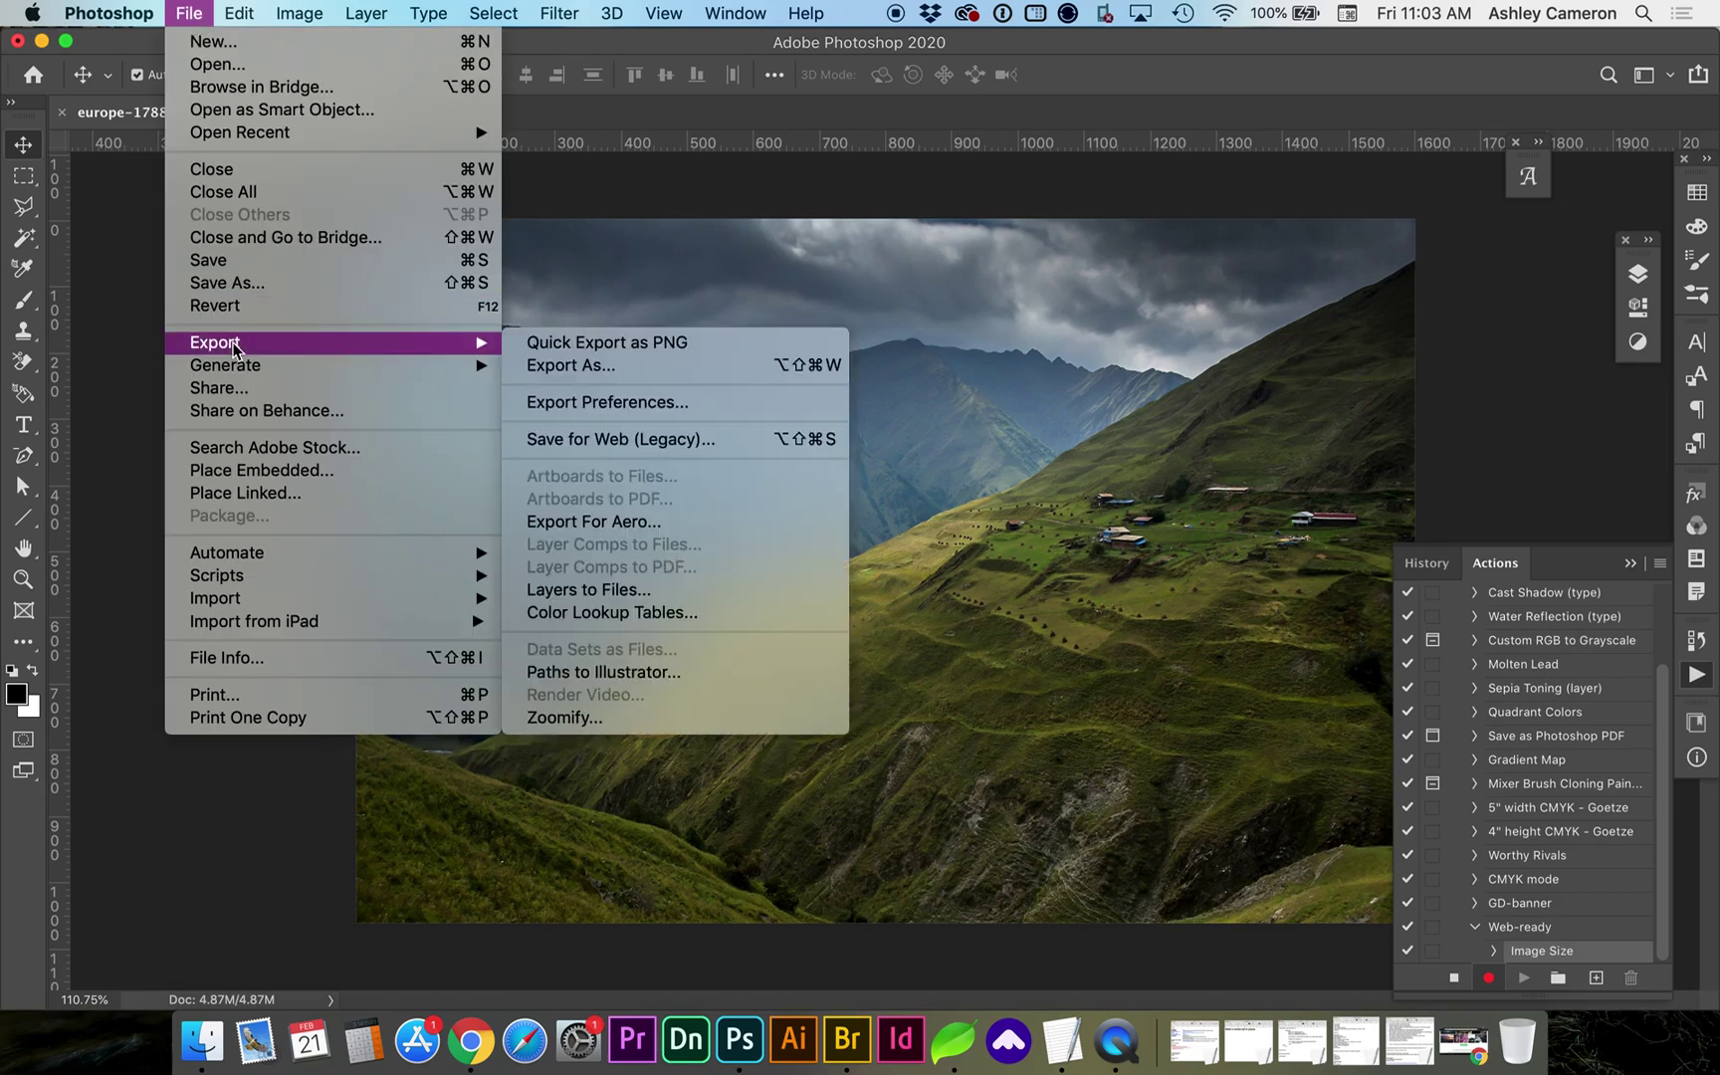
{"action": "left_click", "coordinate": [631, 444]}
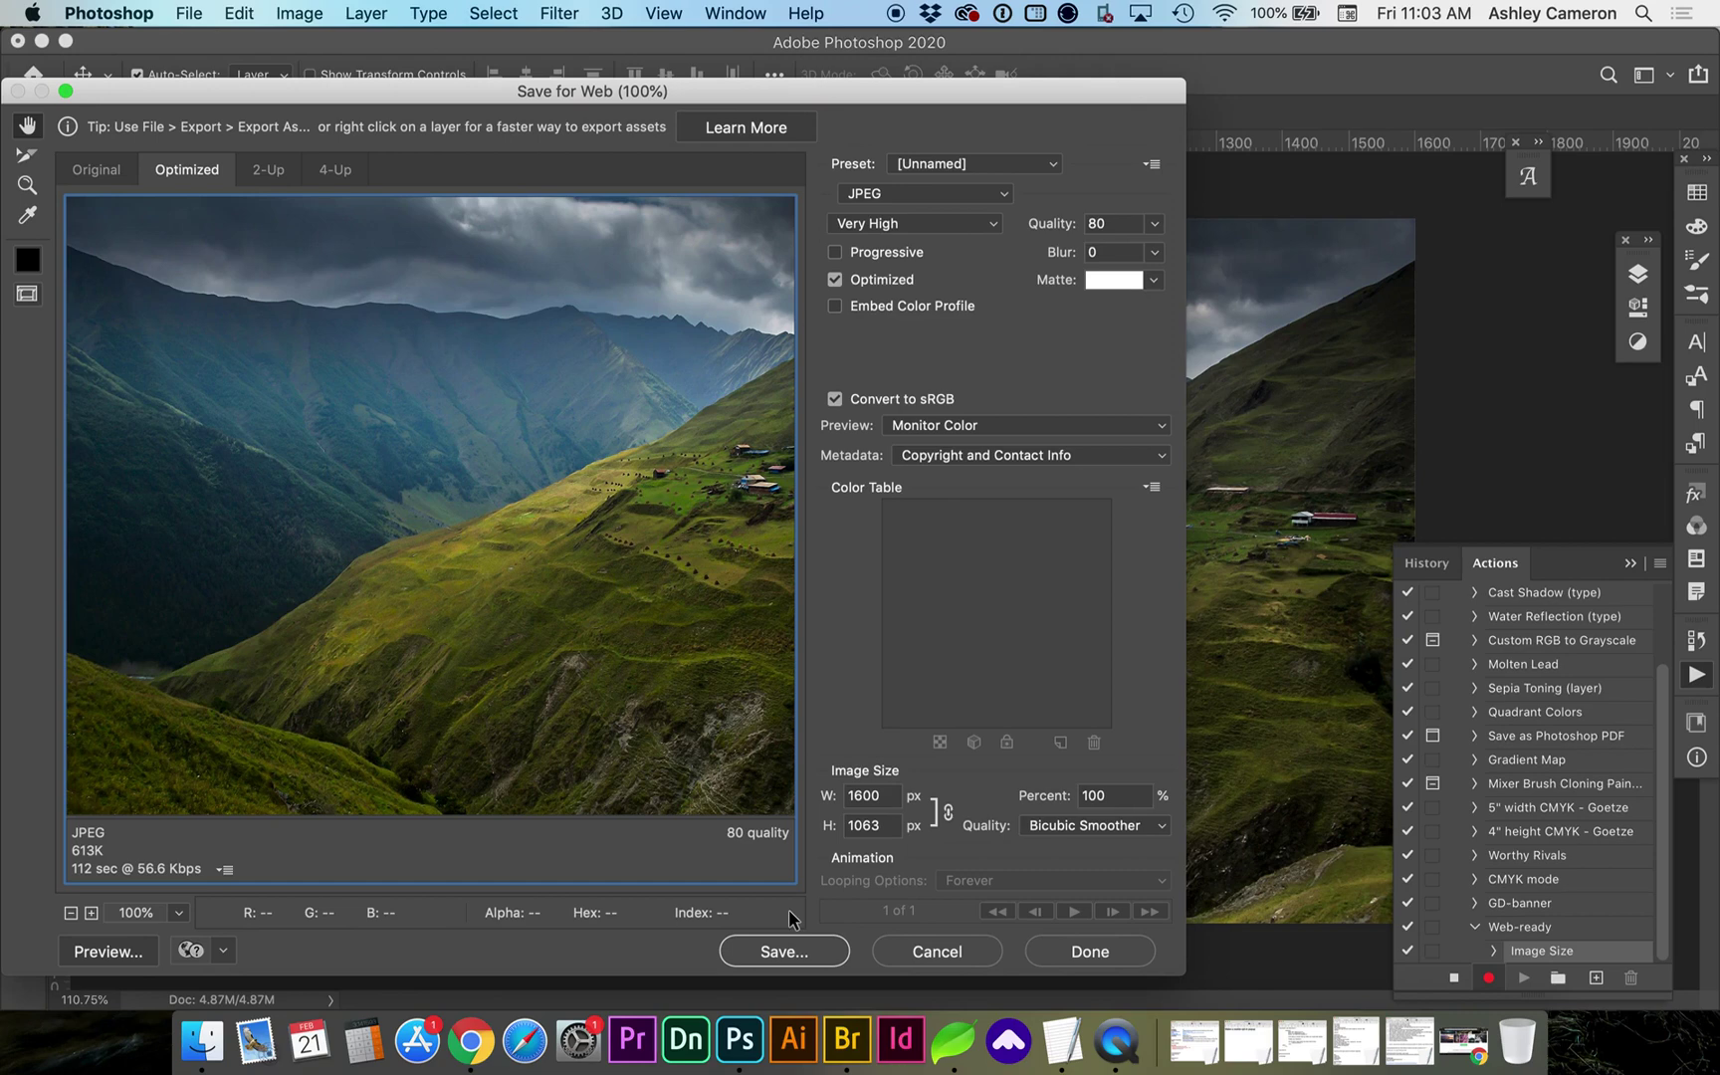
{"action": "left_click", "coordinate": [787, 952]}
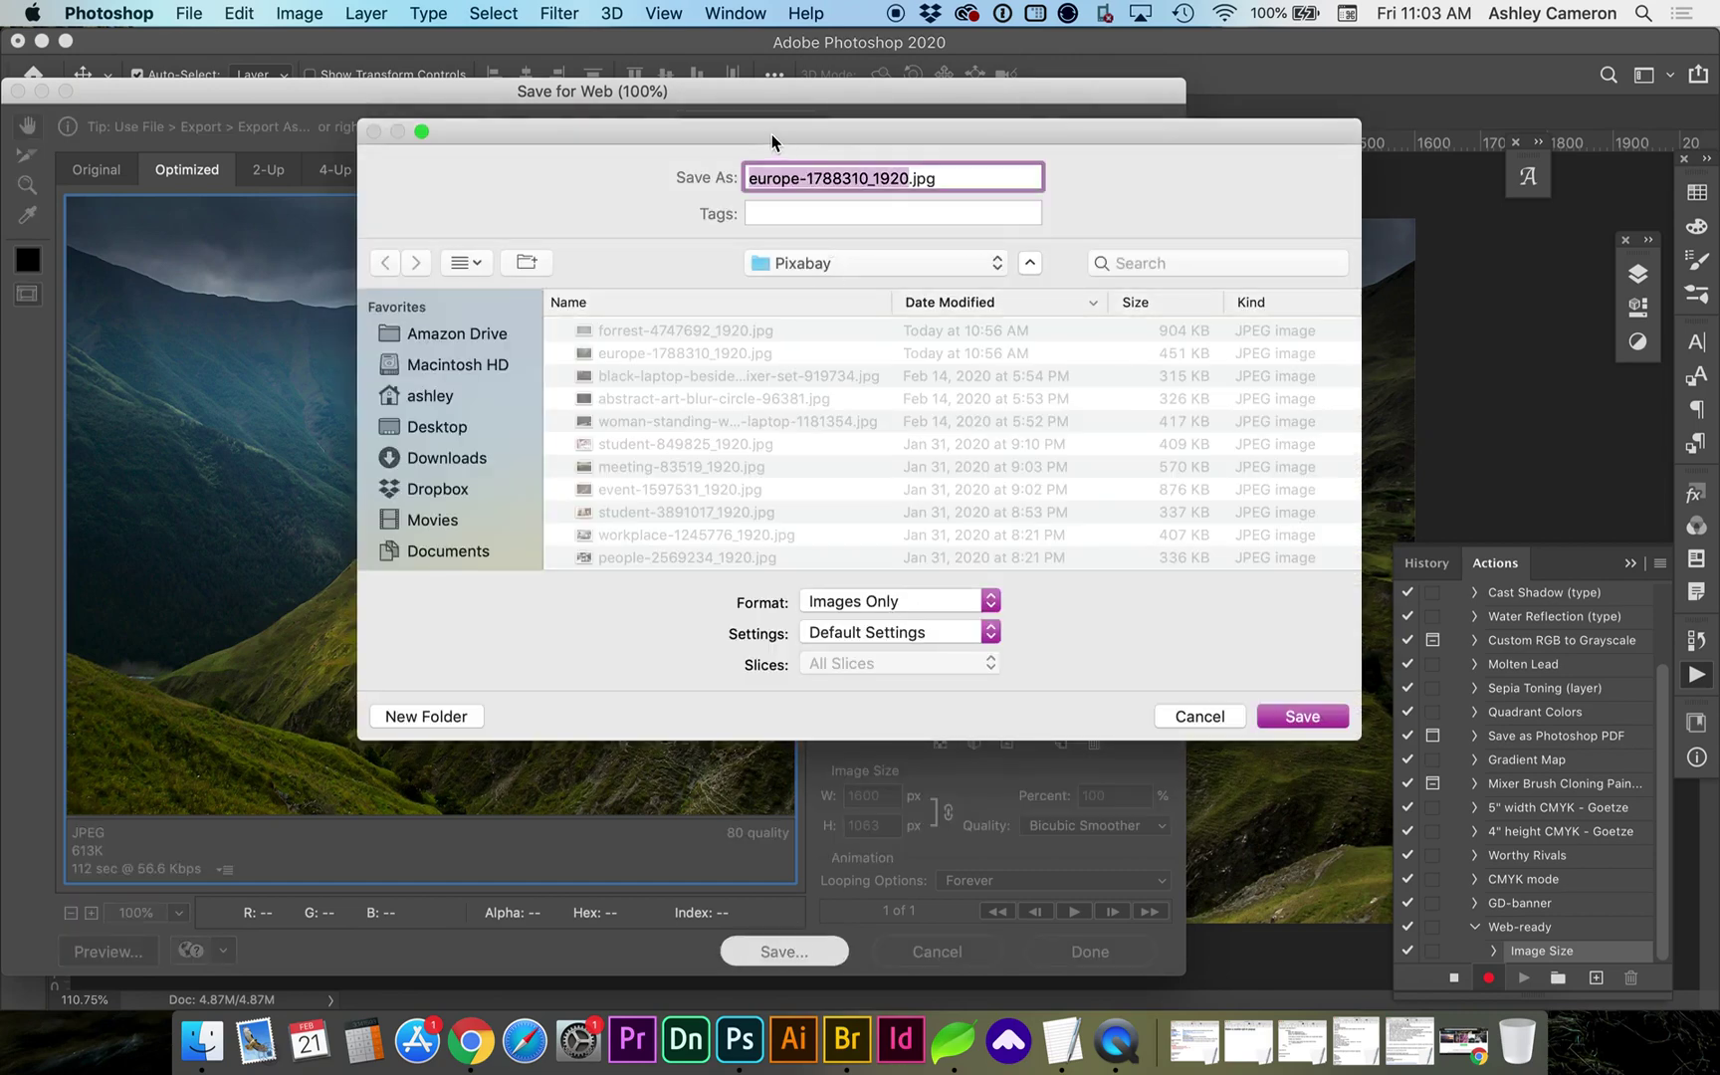
- Save europe-1788310_1920.jpg into a new 'web' folder inside Pixabay
{"action": "left_click_drag", "start_coordinate": [767, 132], "coordinate": [738, 242]}
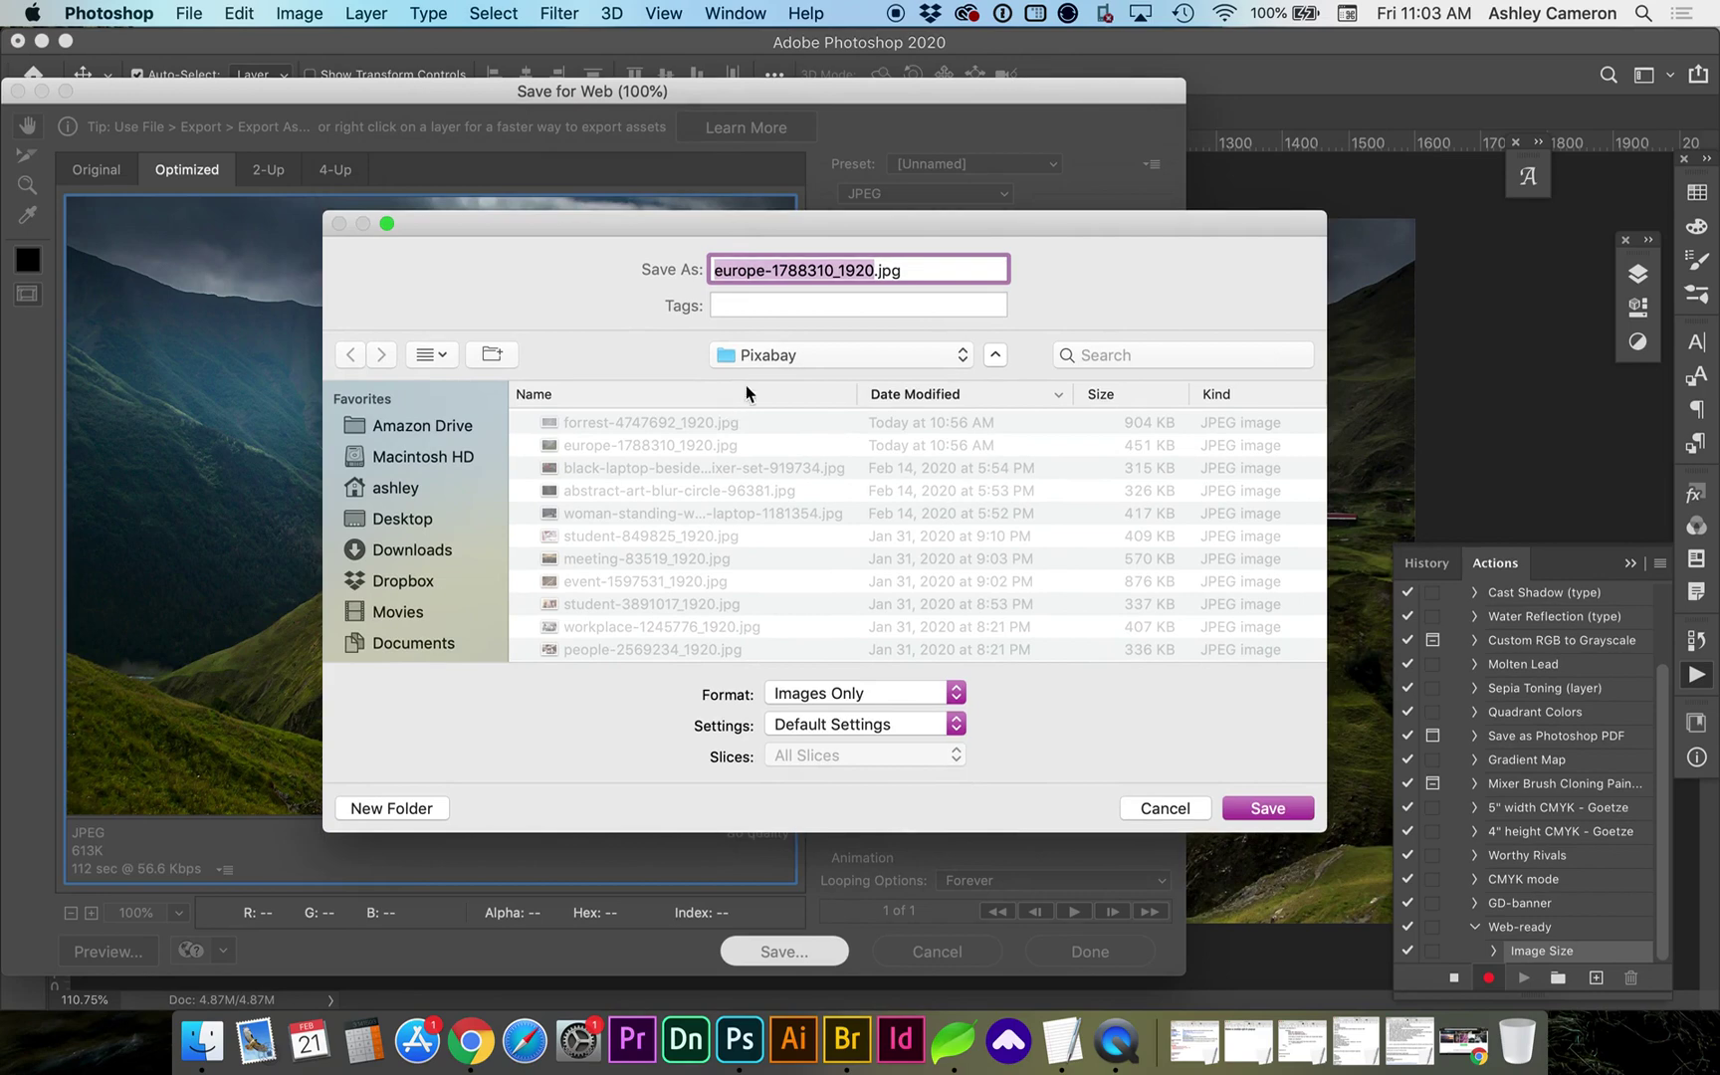
{"action": "scroll", "coordinate": [746, 452], "scroll_direction": "down", "scroll_amount": 4}
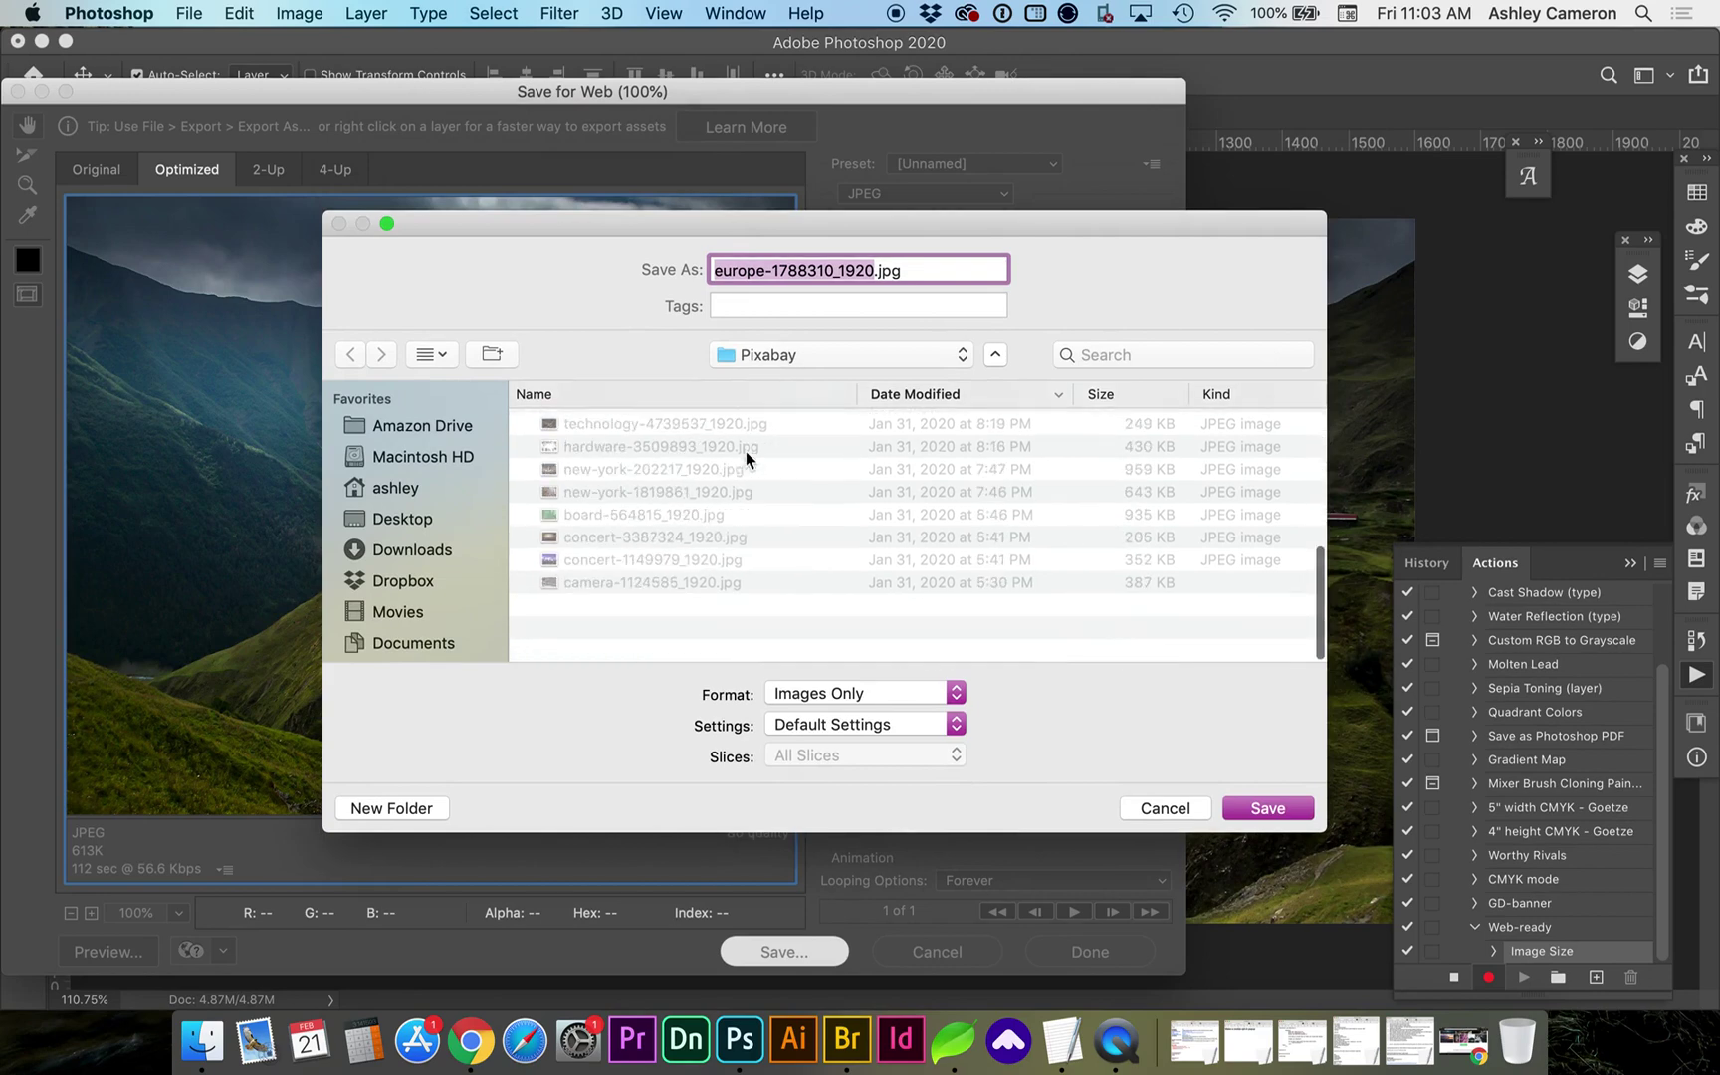
{"action": "left_click", "coordinate": [412, 807]}
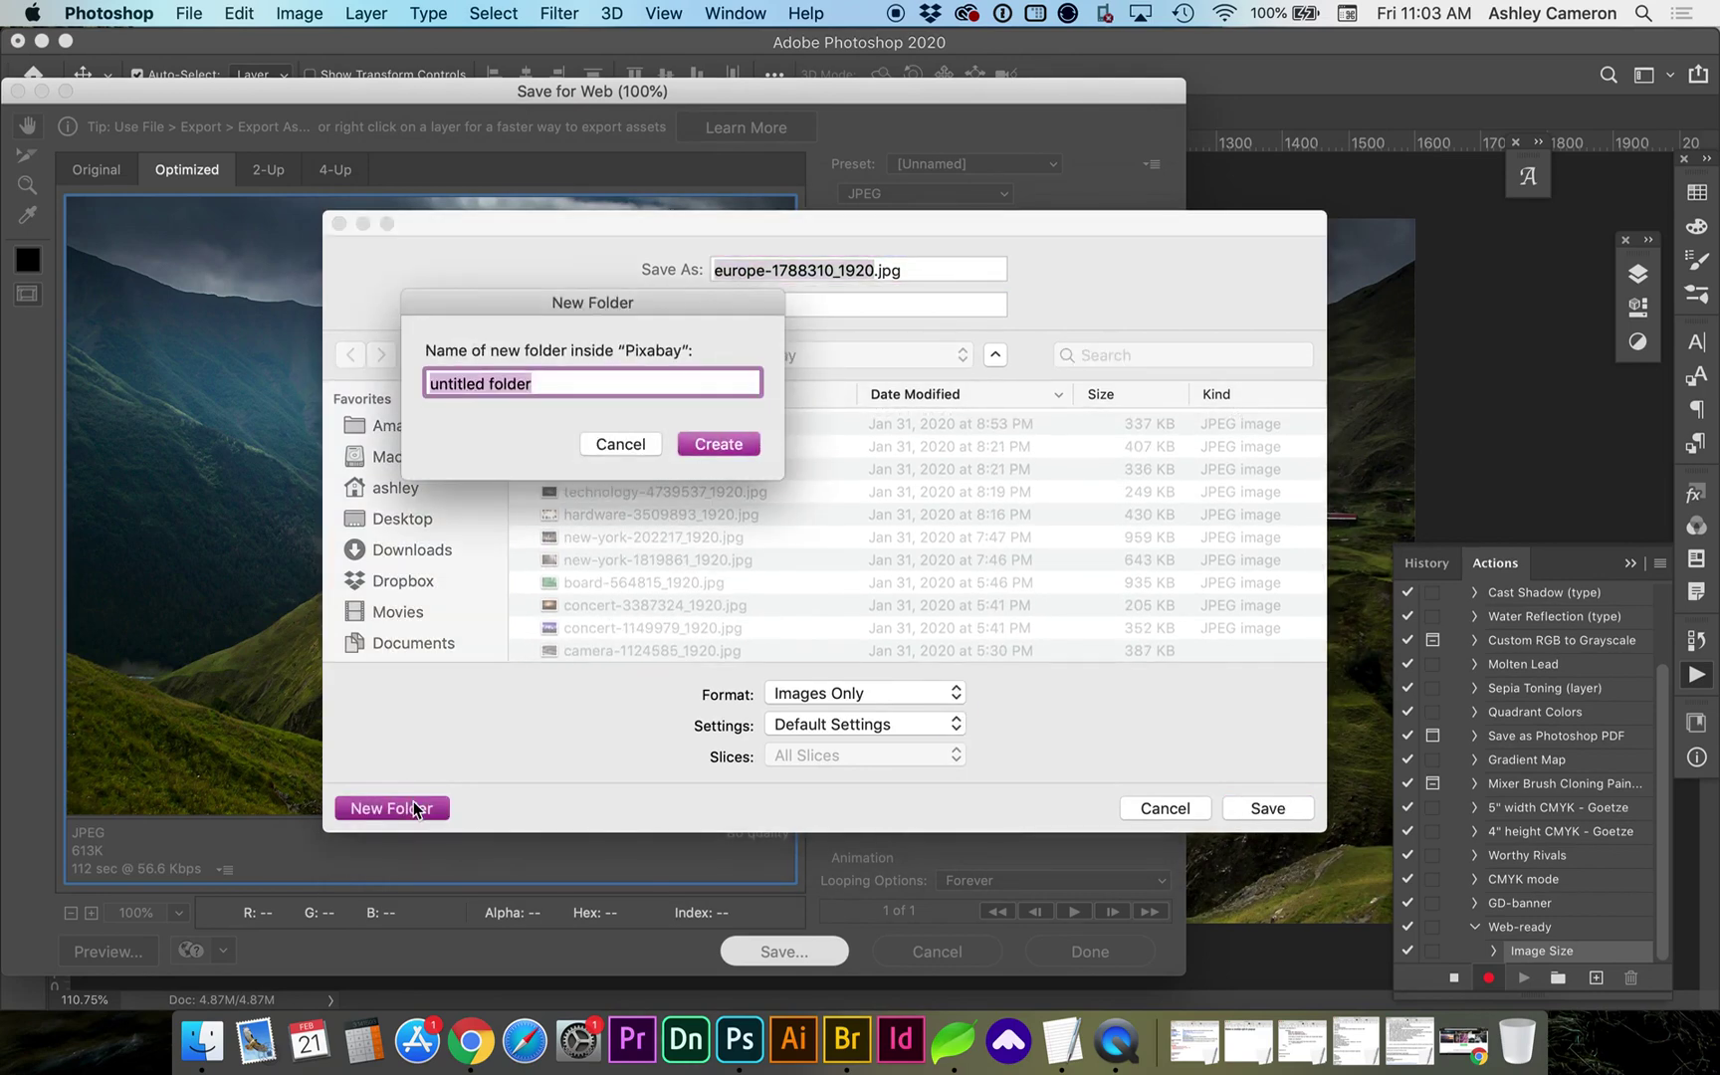
{"action": "type", "text": "web"}
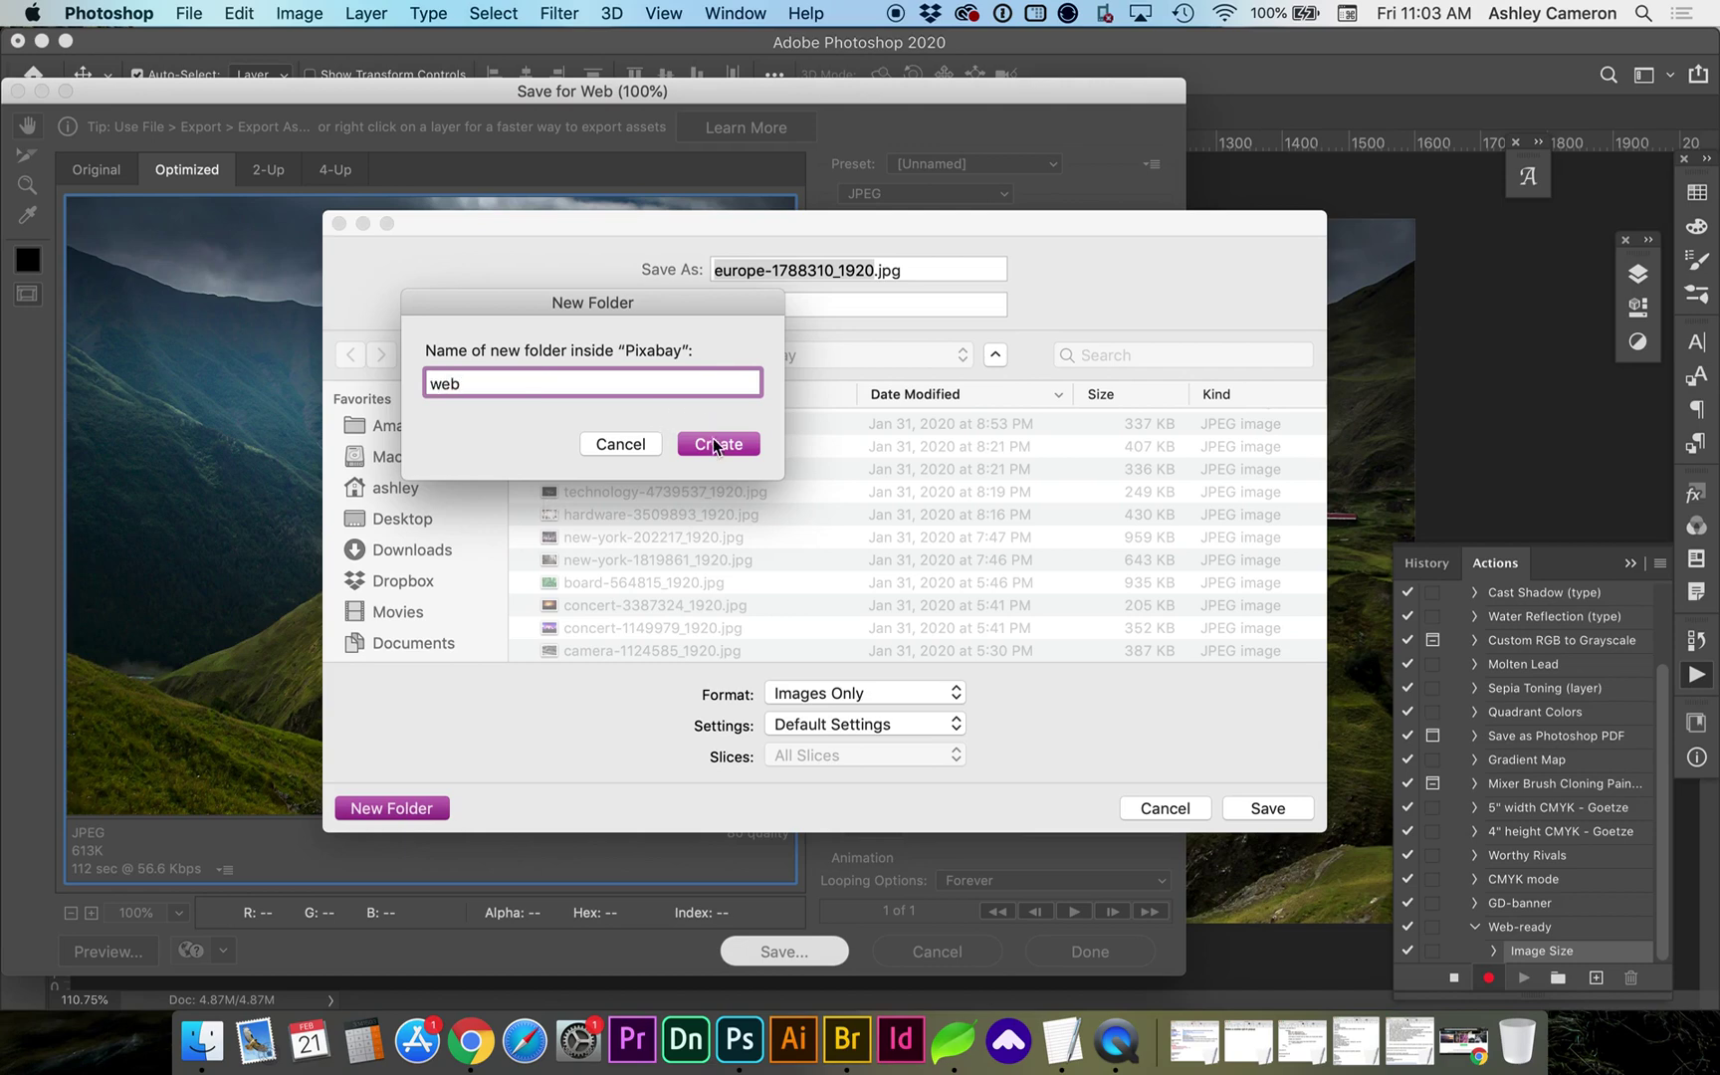
{"action": "left_click", "coordinate": [712, 440]}
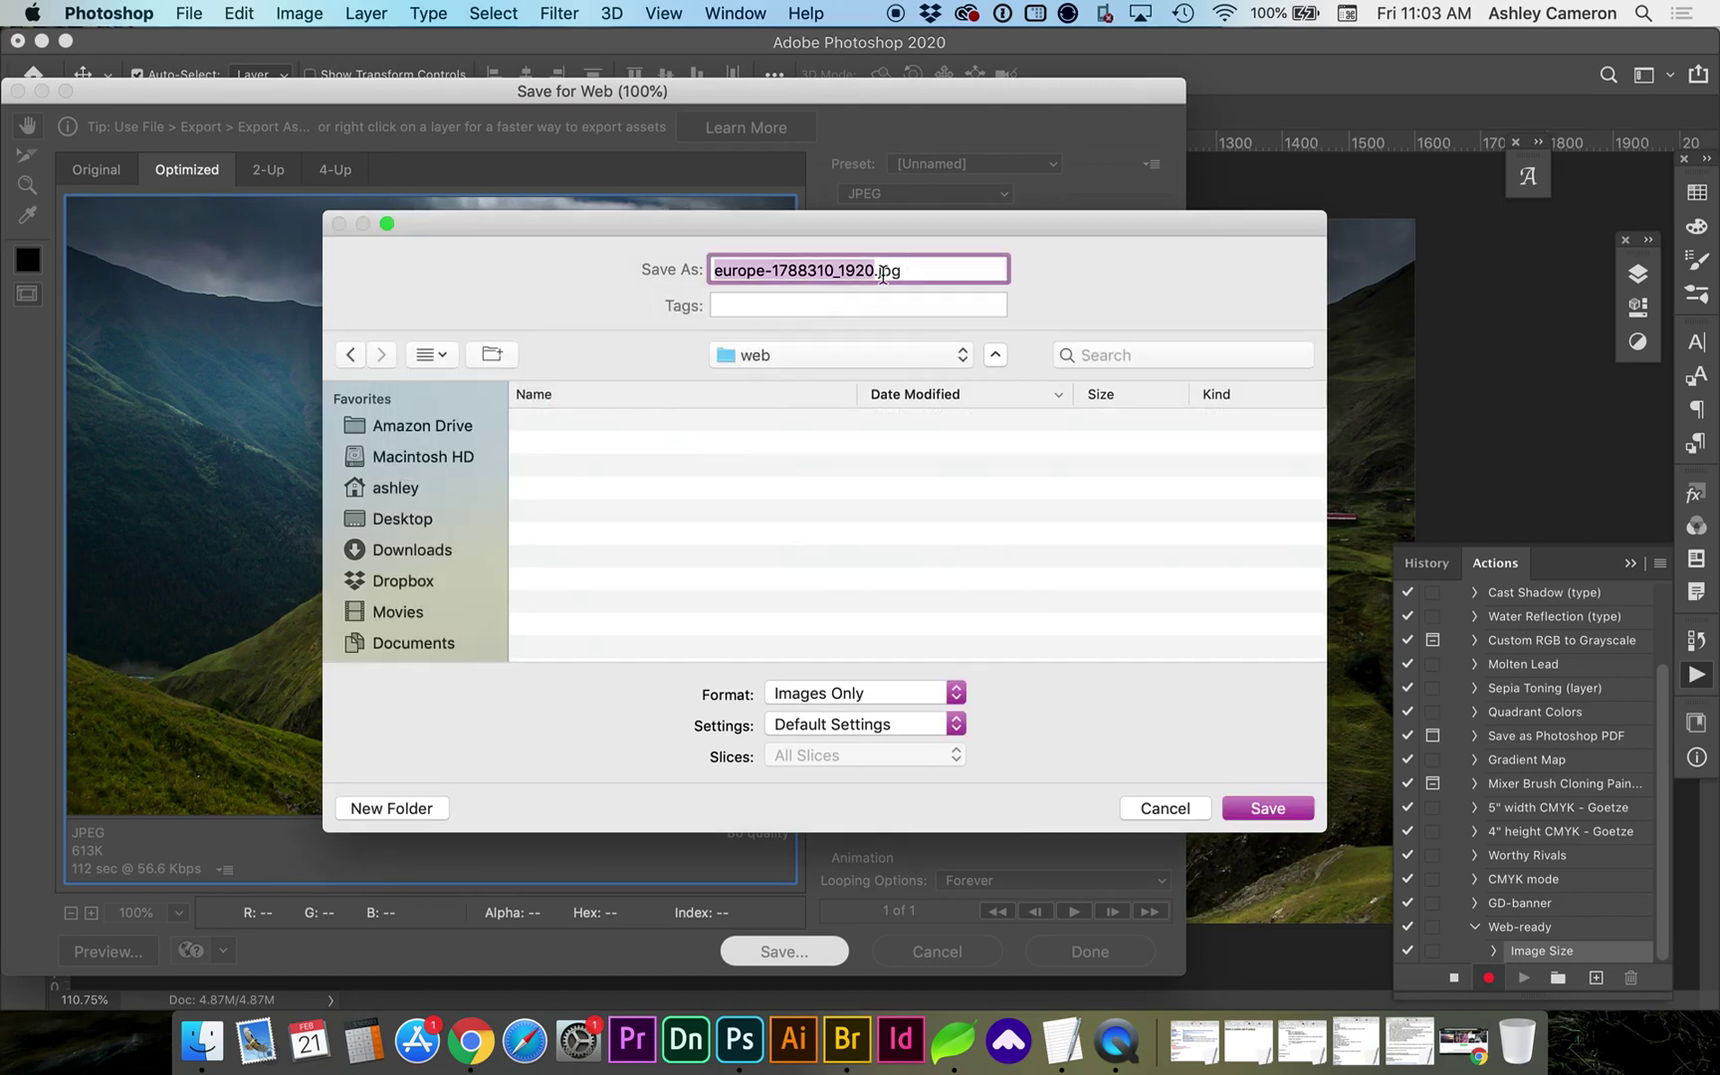
{"action": "left_click", "coordinate": [1256, 808]}
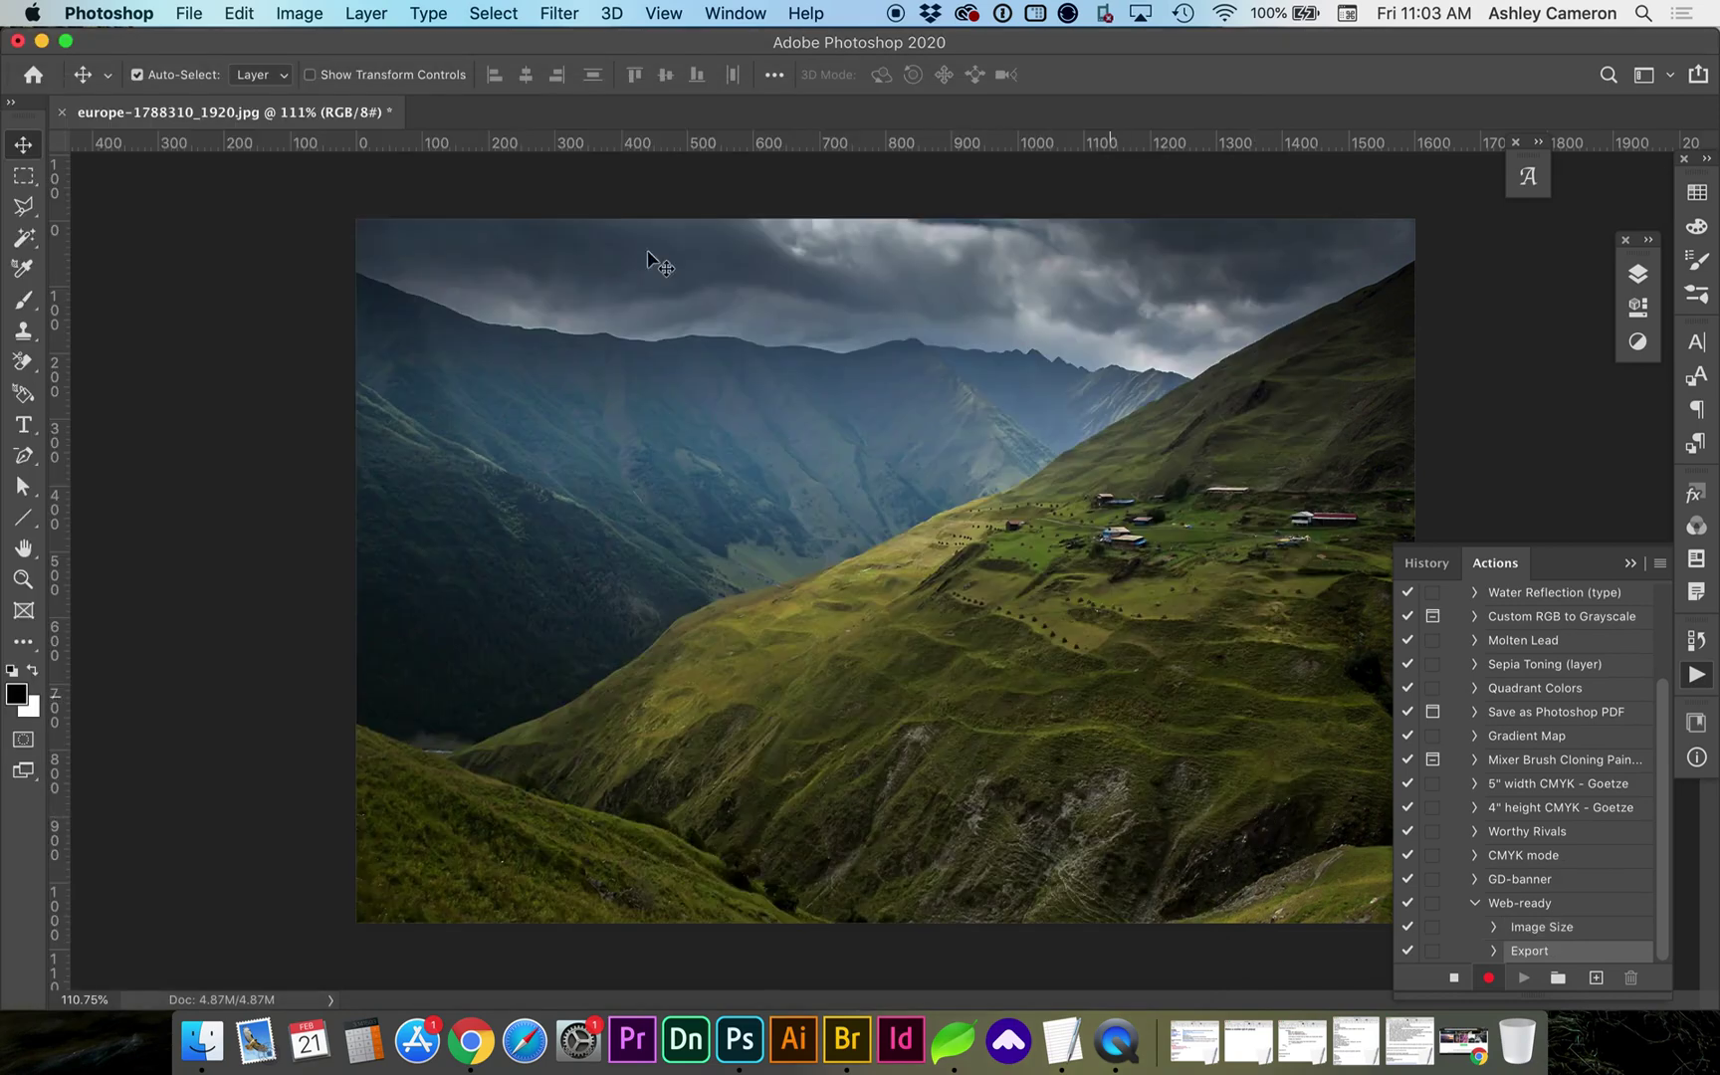
- Close the mountain photo without saving and stop recording Web-ready
{"action": "left_click", "coordinate": [63, 115]}
{"action": "left_click", "coordinate": [793, 375]}
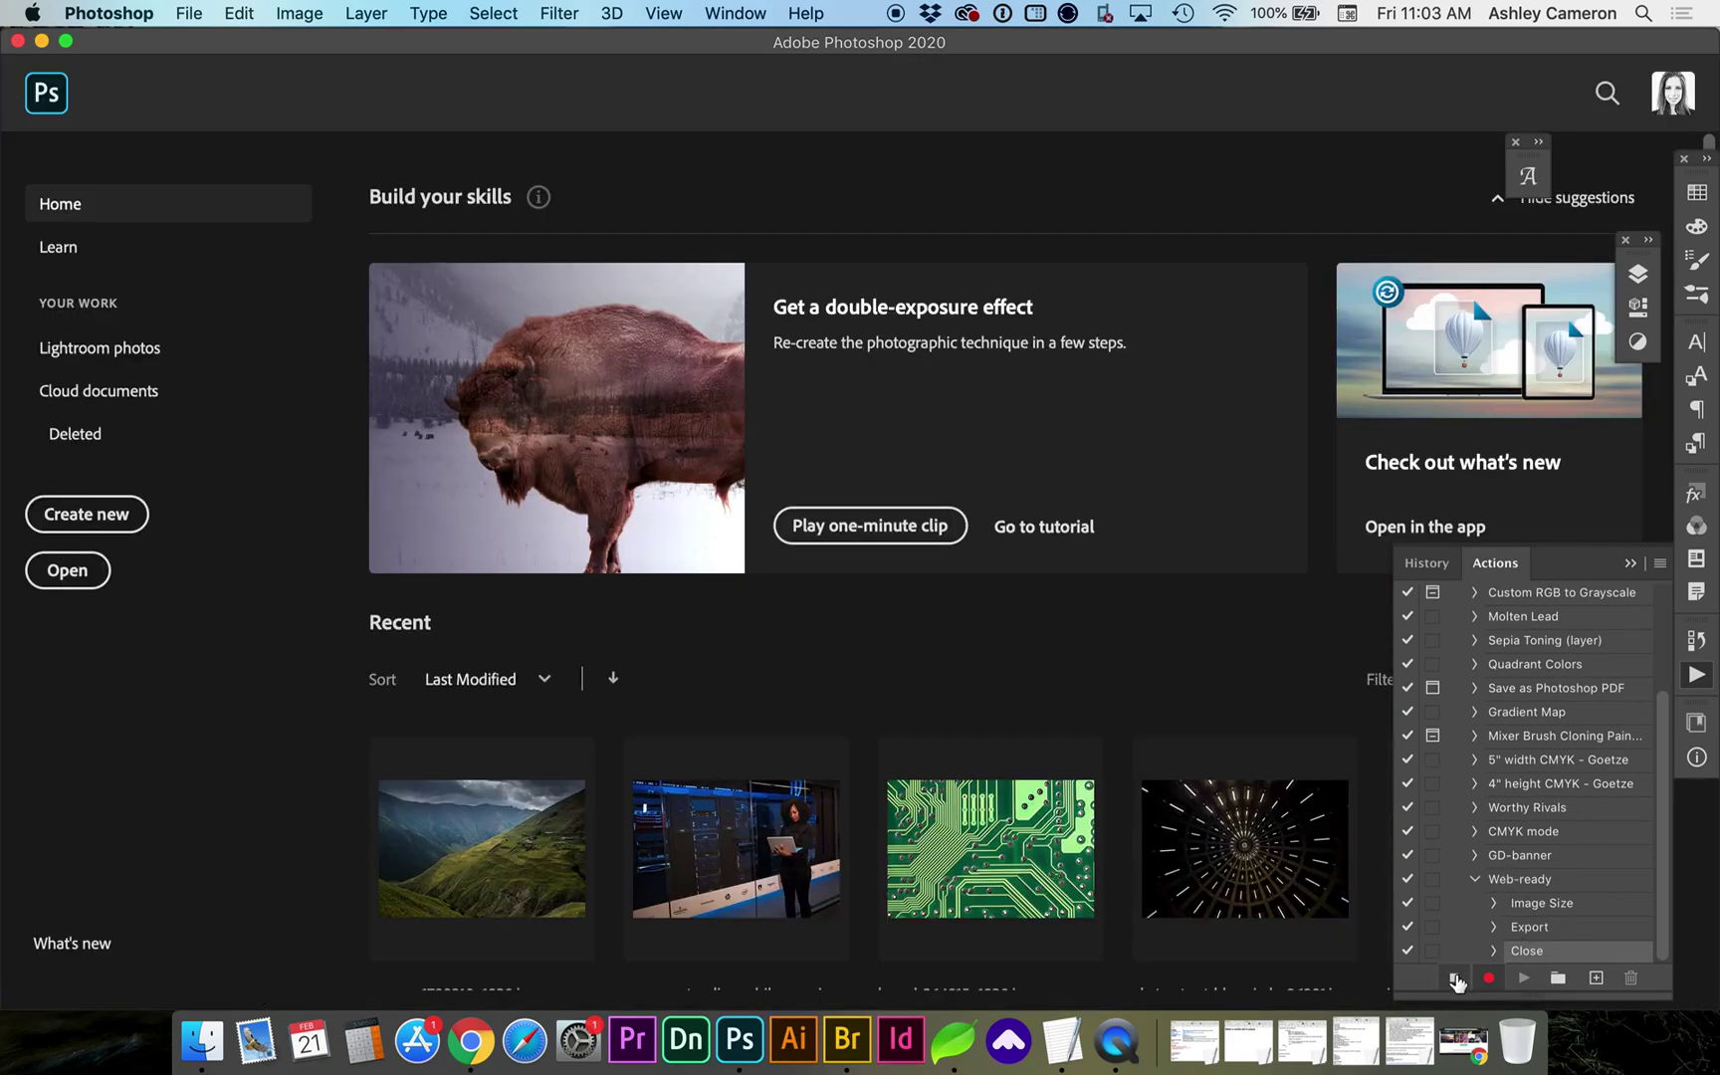
{"action": "left_click", "coordinate": [1453, 980]}
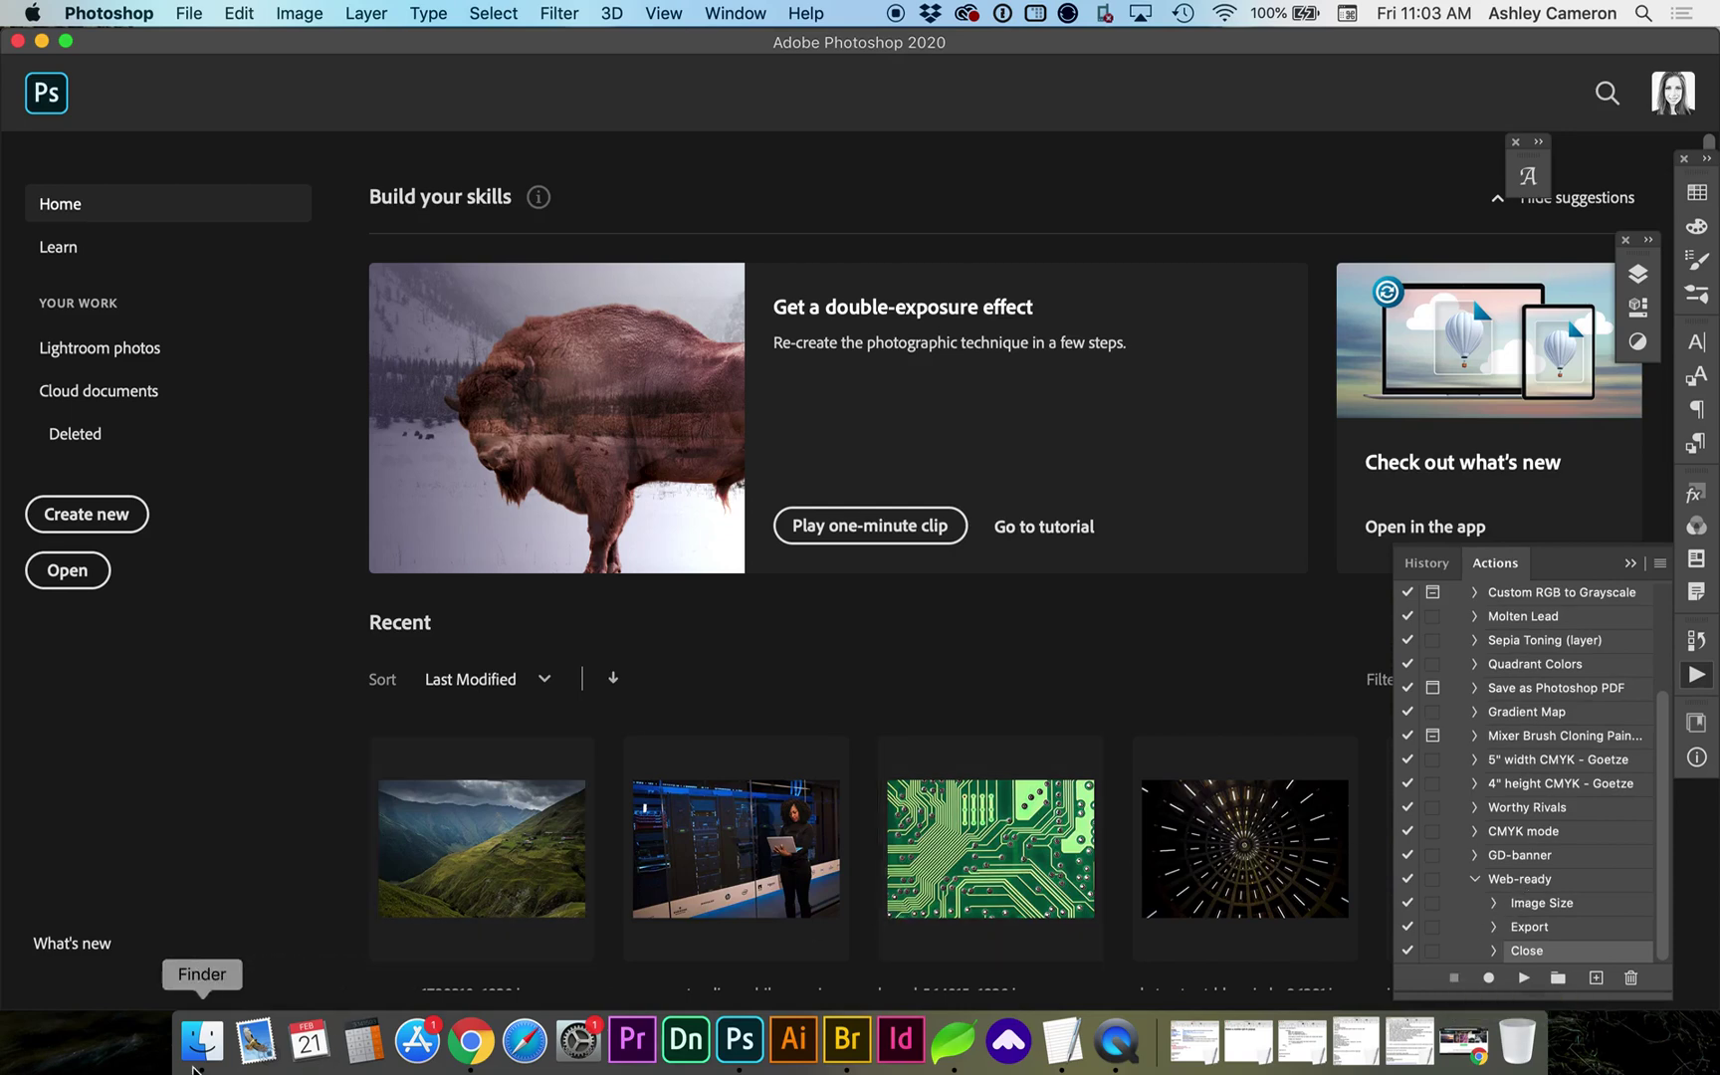
- Open forrest-4747692_1920.jpg from Finder and play the Web-ready action on it
{"action": "left_click", "coordinate": [202, 1043]}
{"action": "left_click_drag", "start_coordinate": [786, 442], "coordinate": [356, 629]}
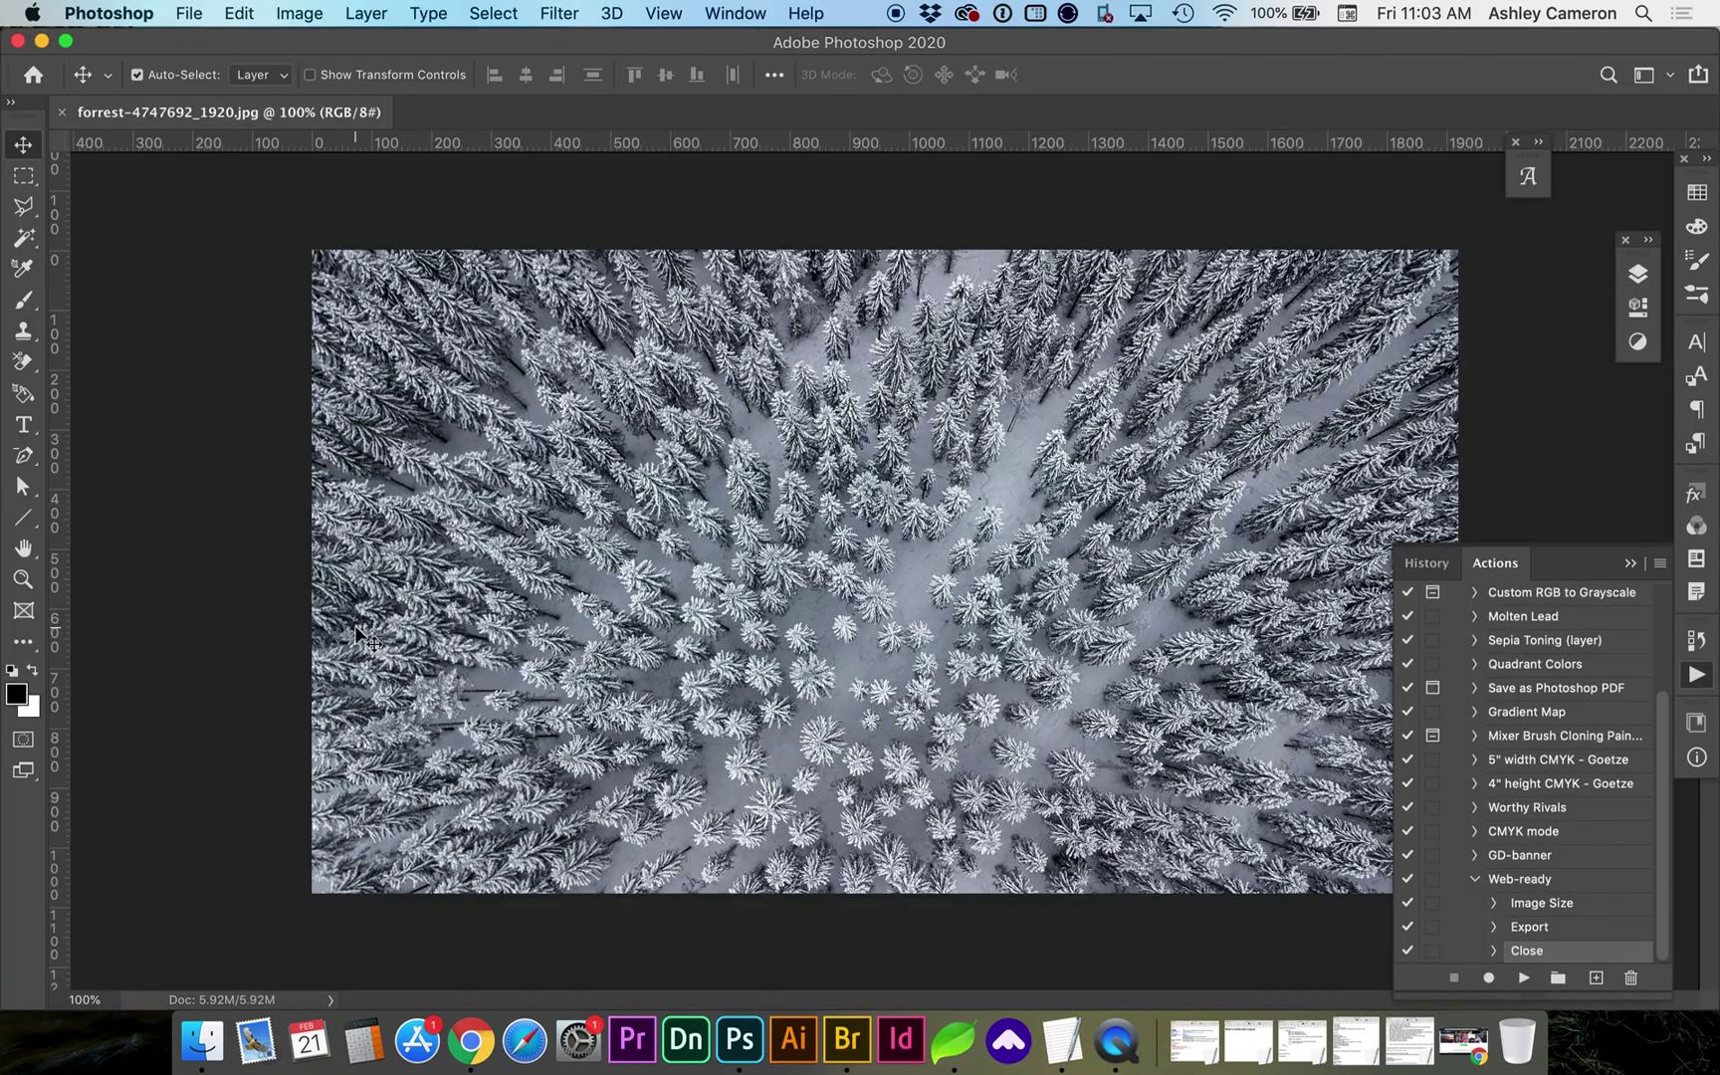
{"action": "left_click", "coordinate": [1520, 880]}
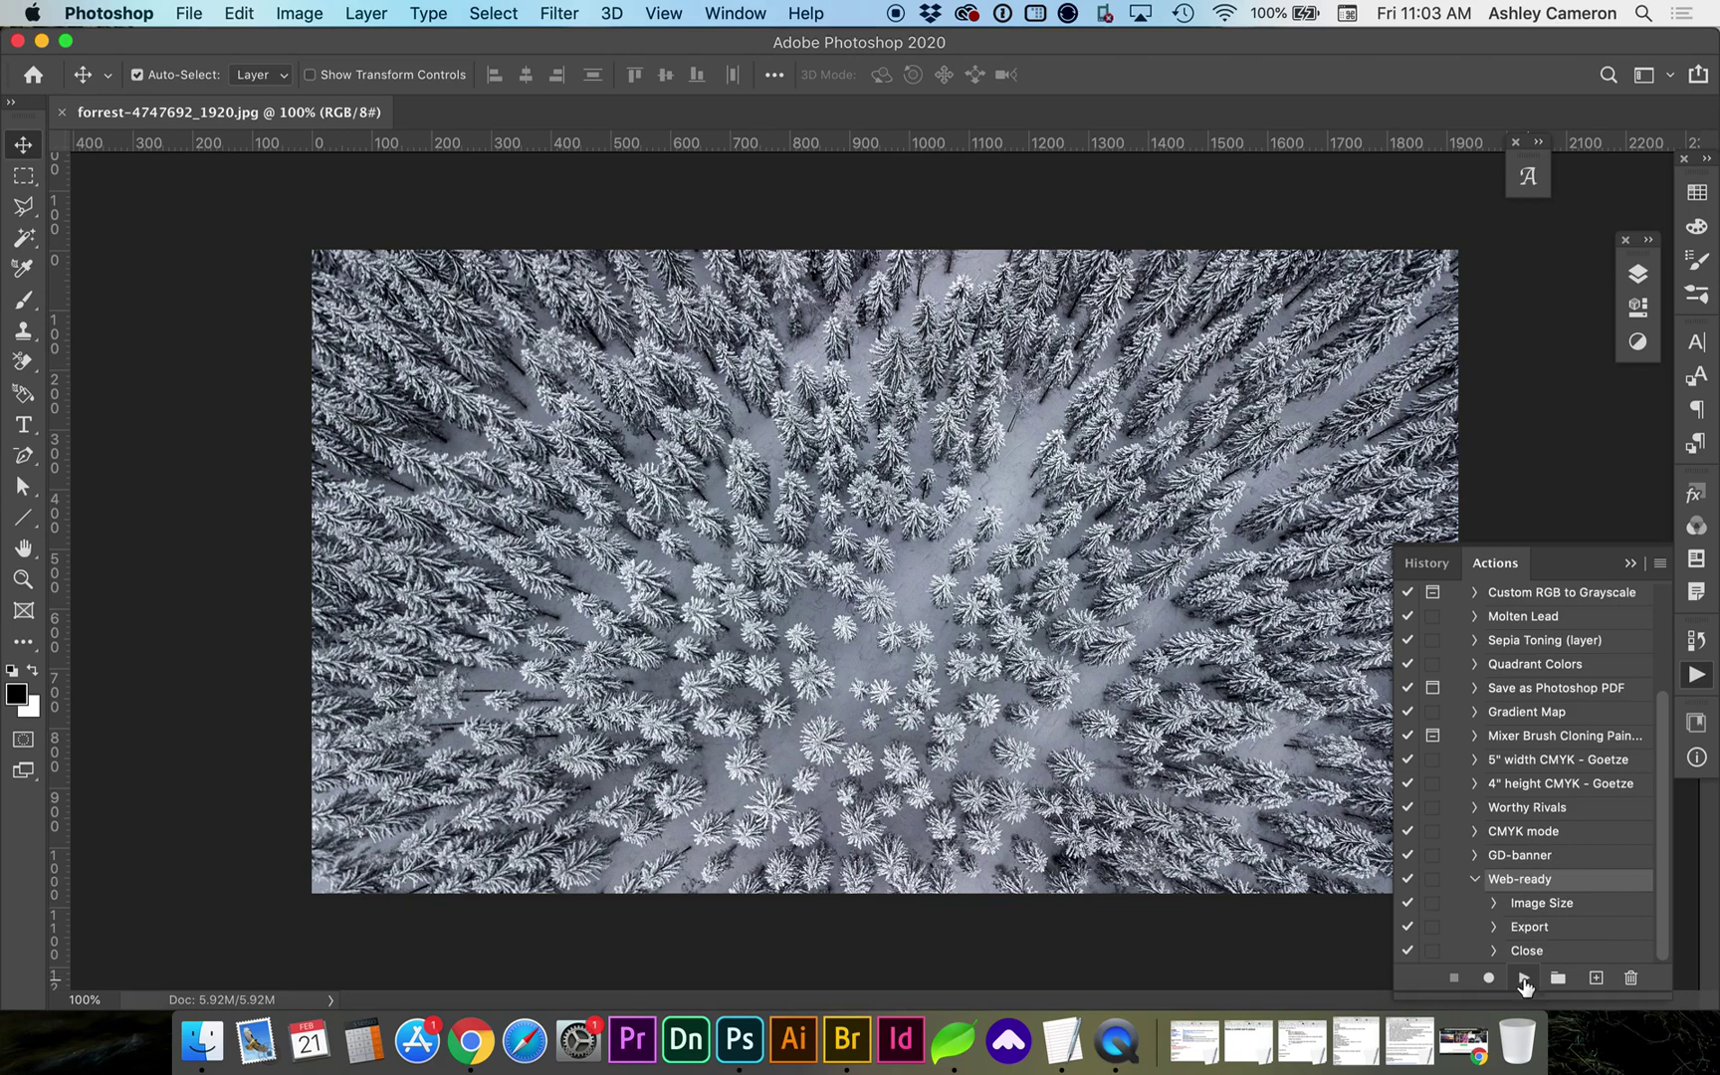
{"action": "left_click", "coordinate": [1520, 980]}
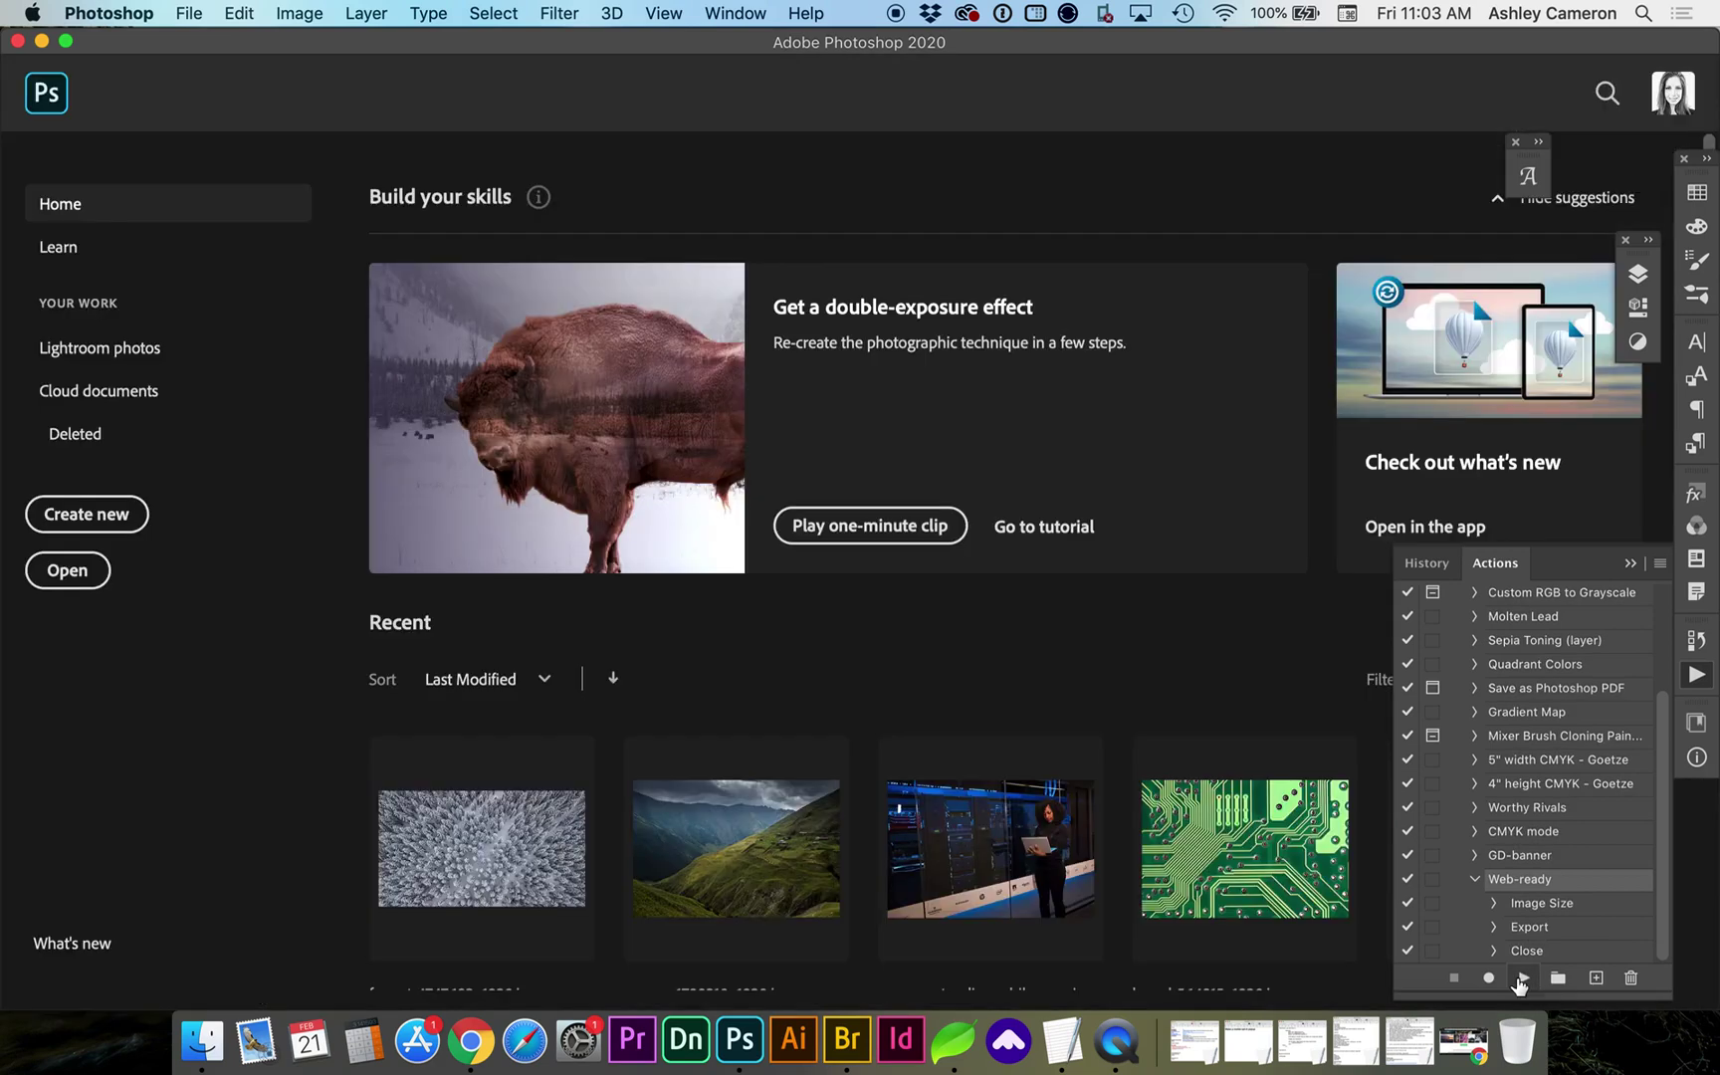
- Locate forrest-4747692_1920.jpg in Pixabay's web folder and preview it in Quick Look
{"action": "left_click", "coordinate": [202, 1040]}
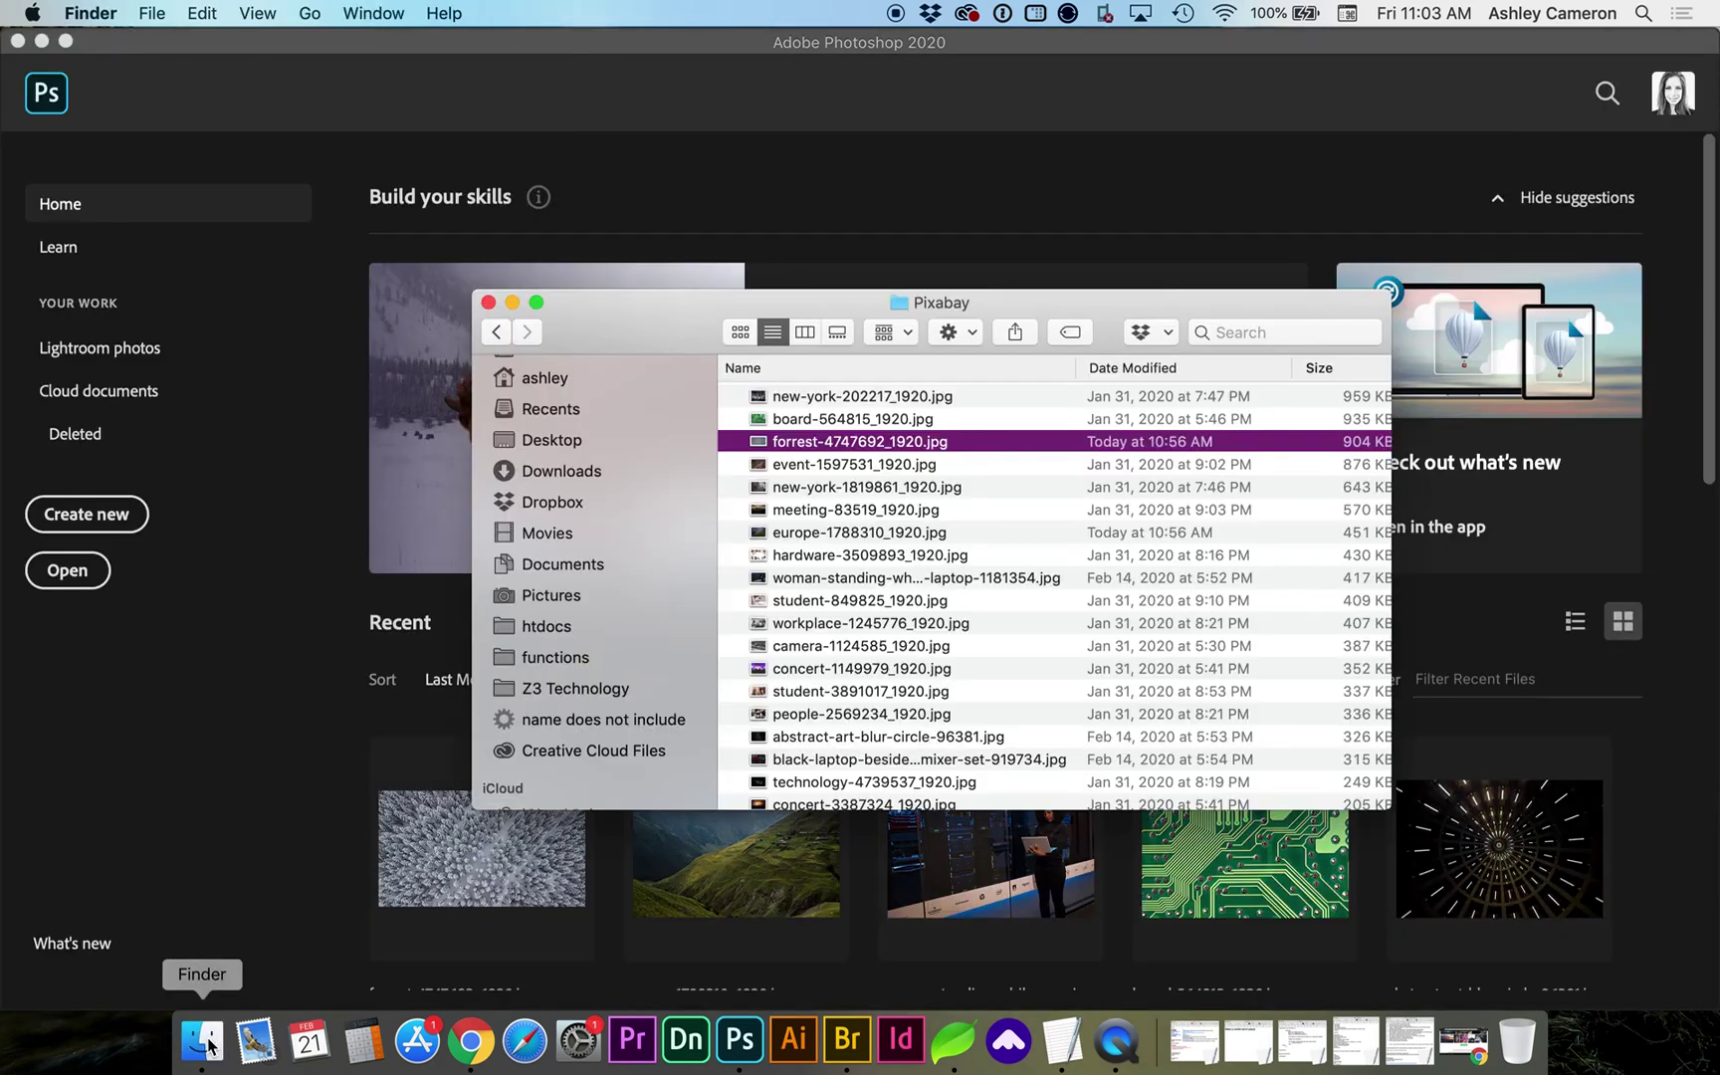
{"action": "scroll", "coordinate": [798, 602], "scroll_direction": "down", "scroll_amount": 2}
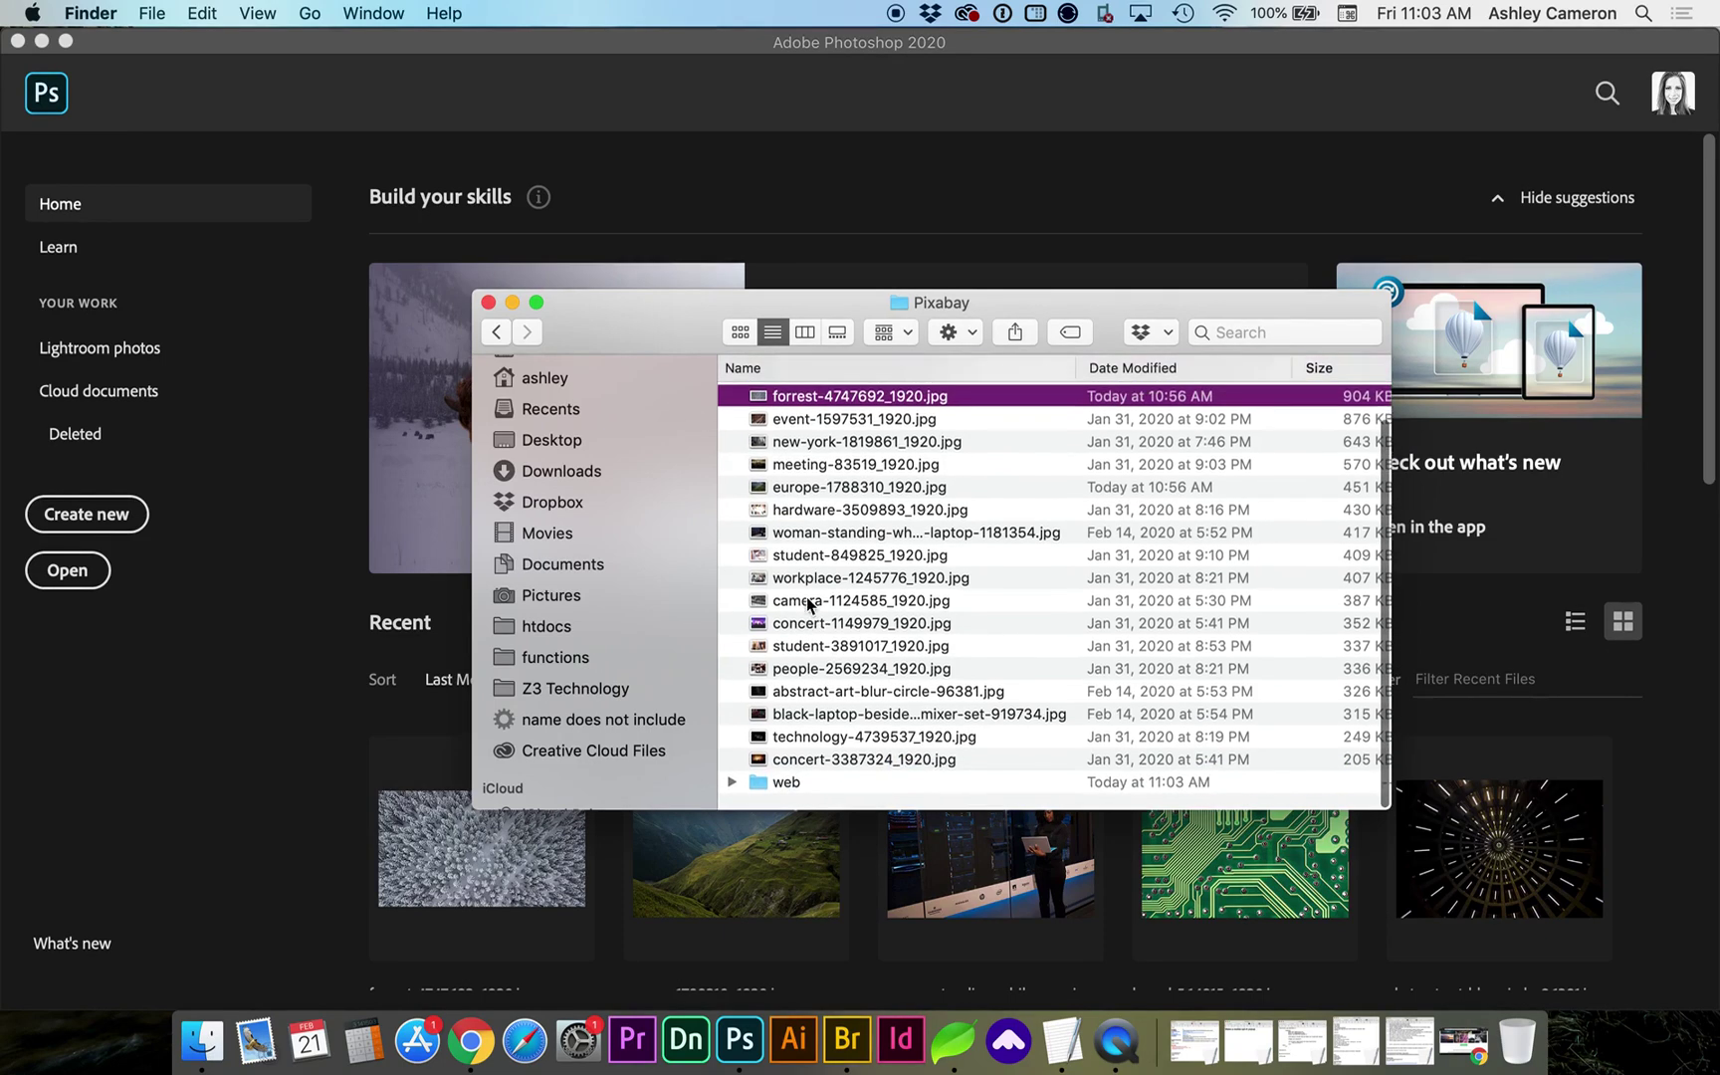
{"action": "left_click", "coordinate": [734, 799]}
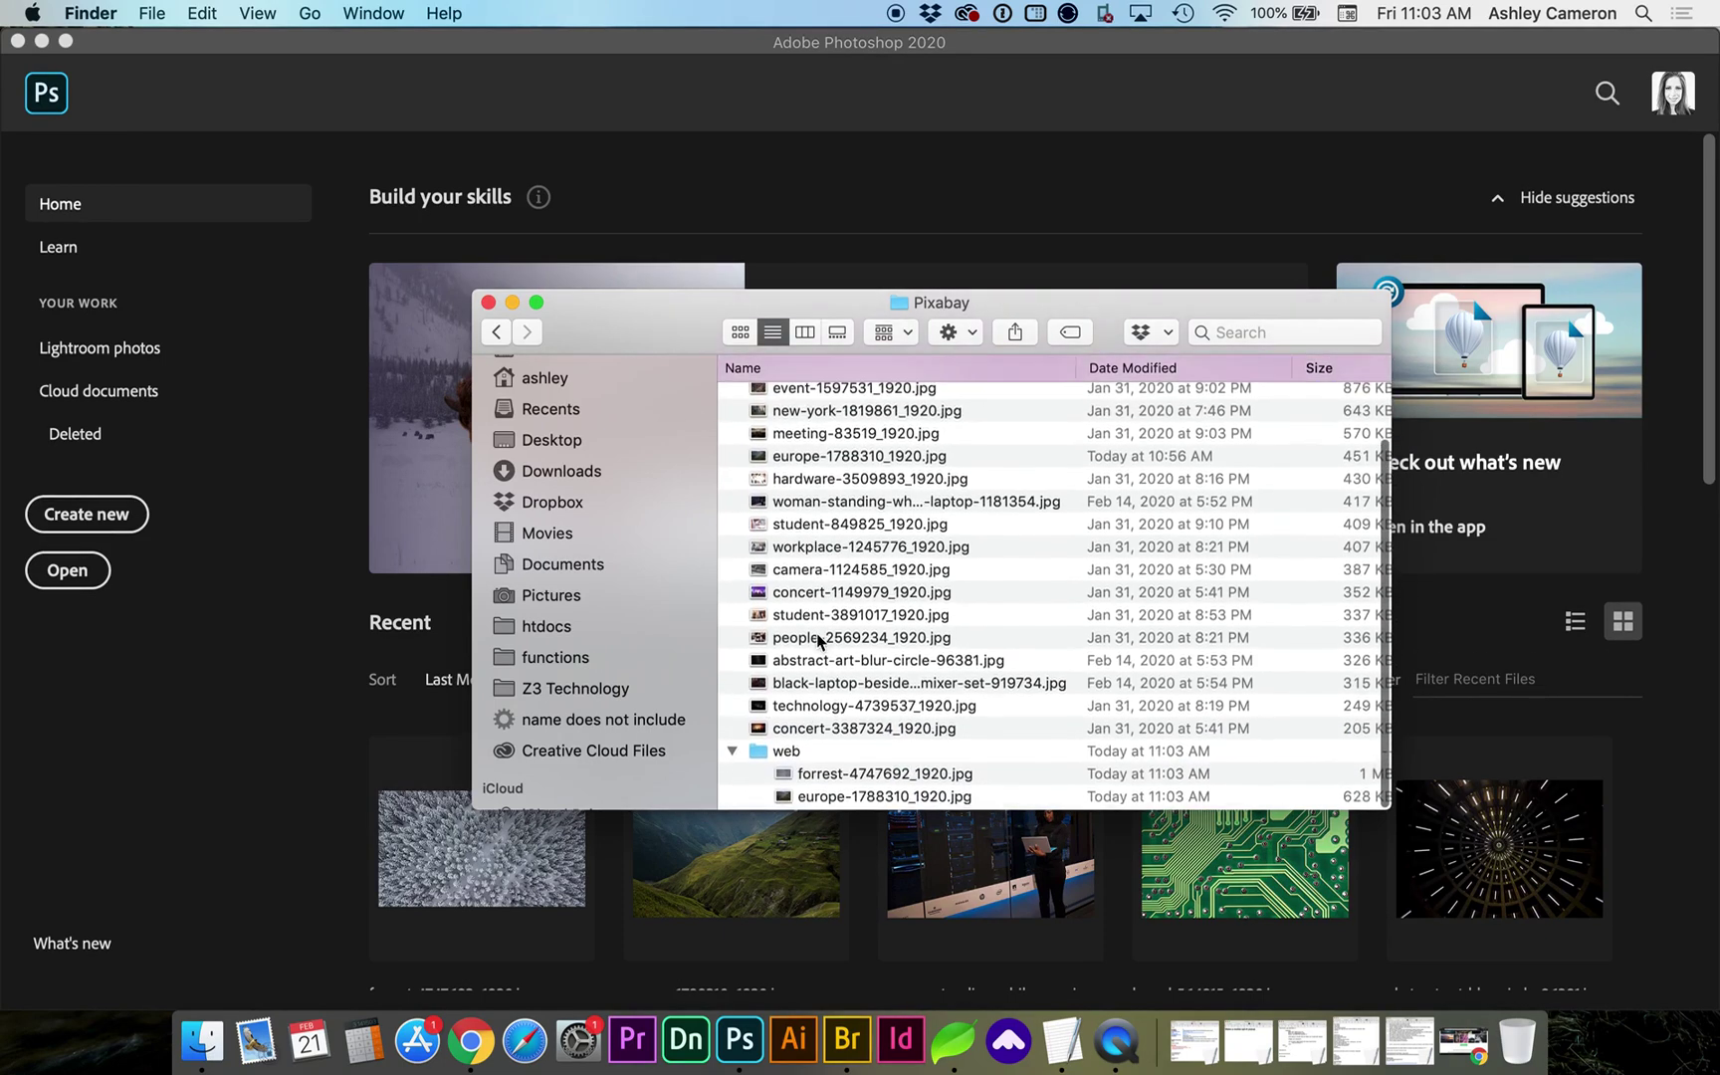
{"action": "left_click", "coordinate": [830, 780]}
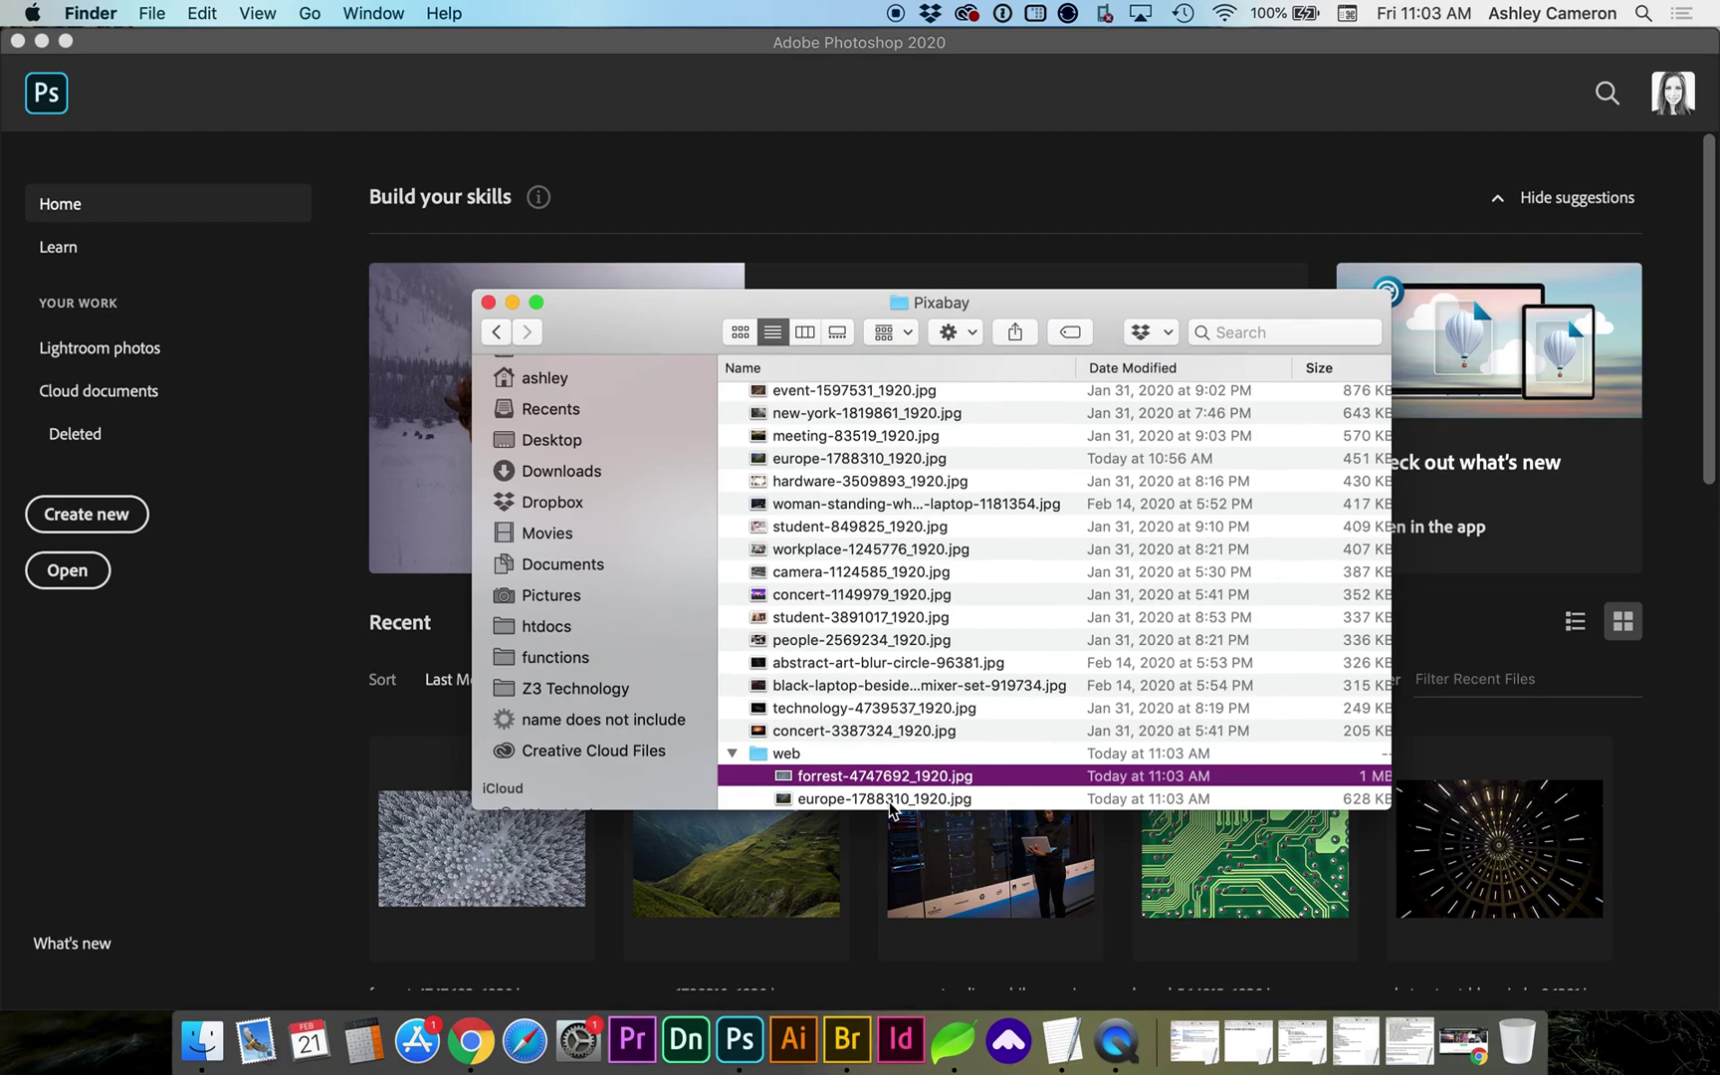
{"action": "key", "text": "space"}
{"action": "key", "text": "space"}
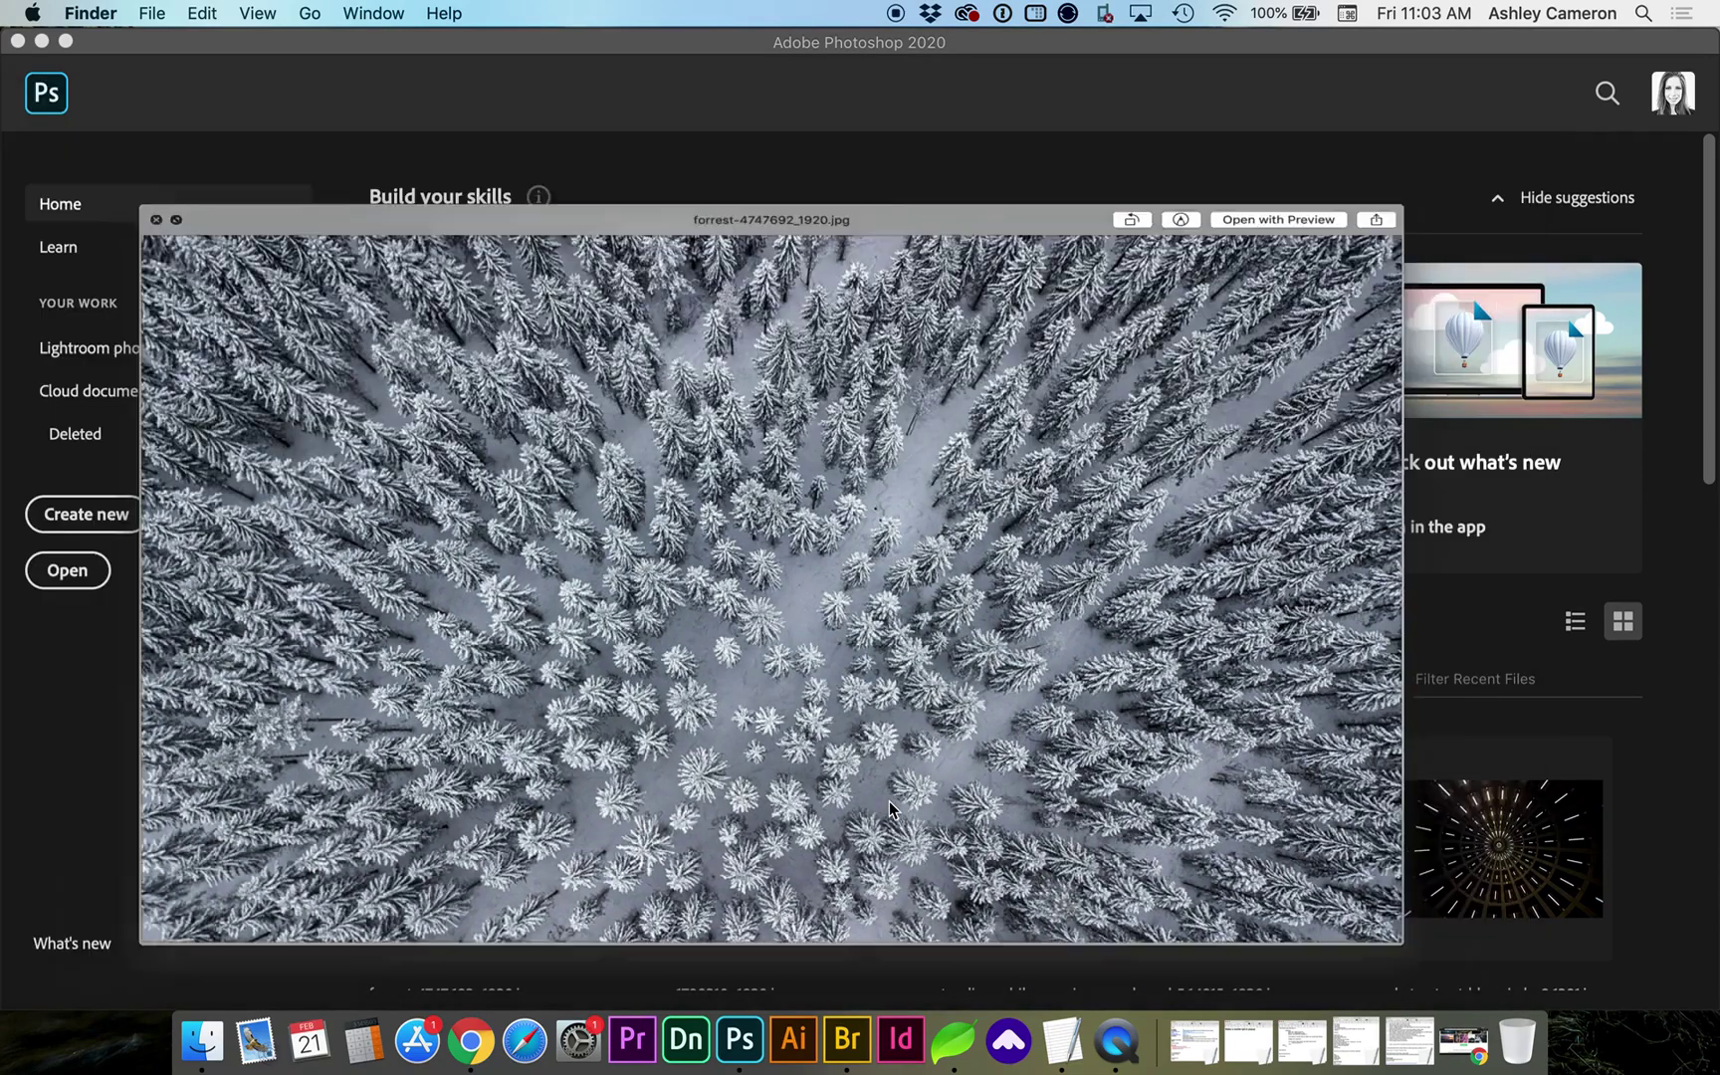
- Open the exported forrest image and verify Image Size shows 1600 px at 72 ppi, without resizing
{"action": "left_click_drag", "start_coordinate": [865, 783], "coordinate": [344, 563]}
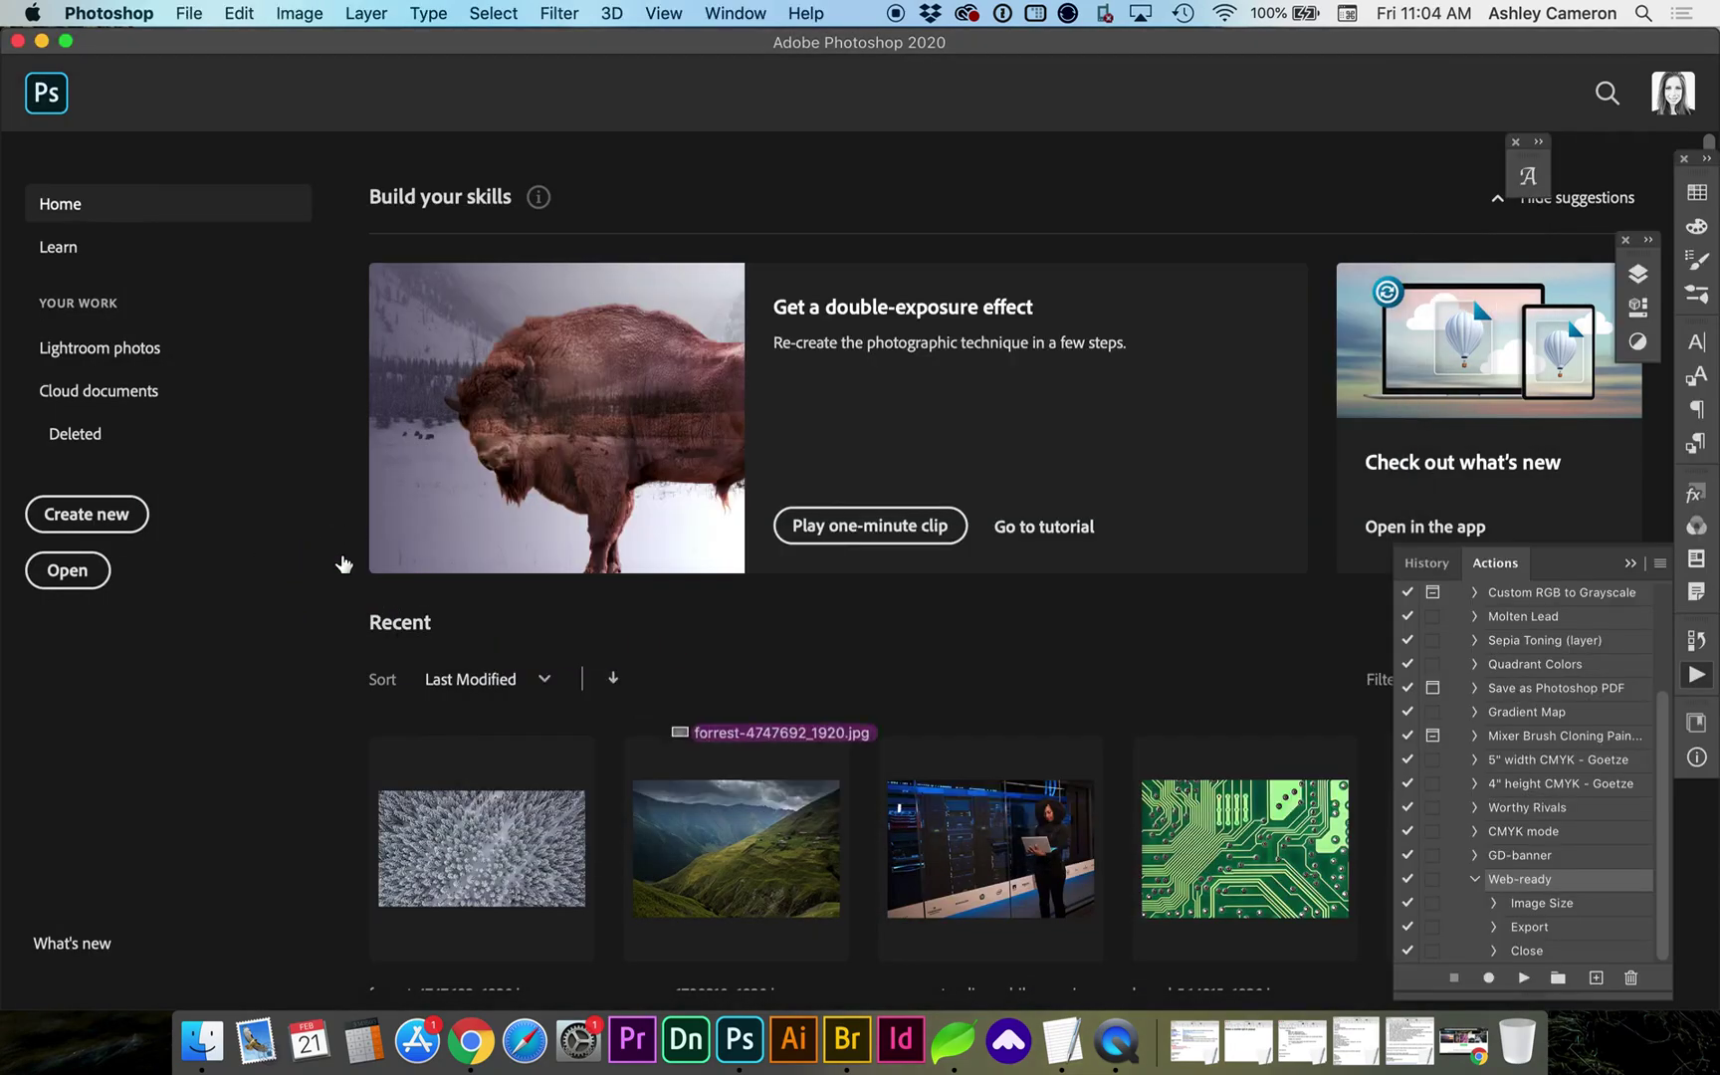
{"action": "left_click", "coordinate": [297, 13]}
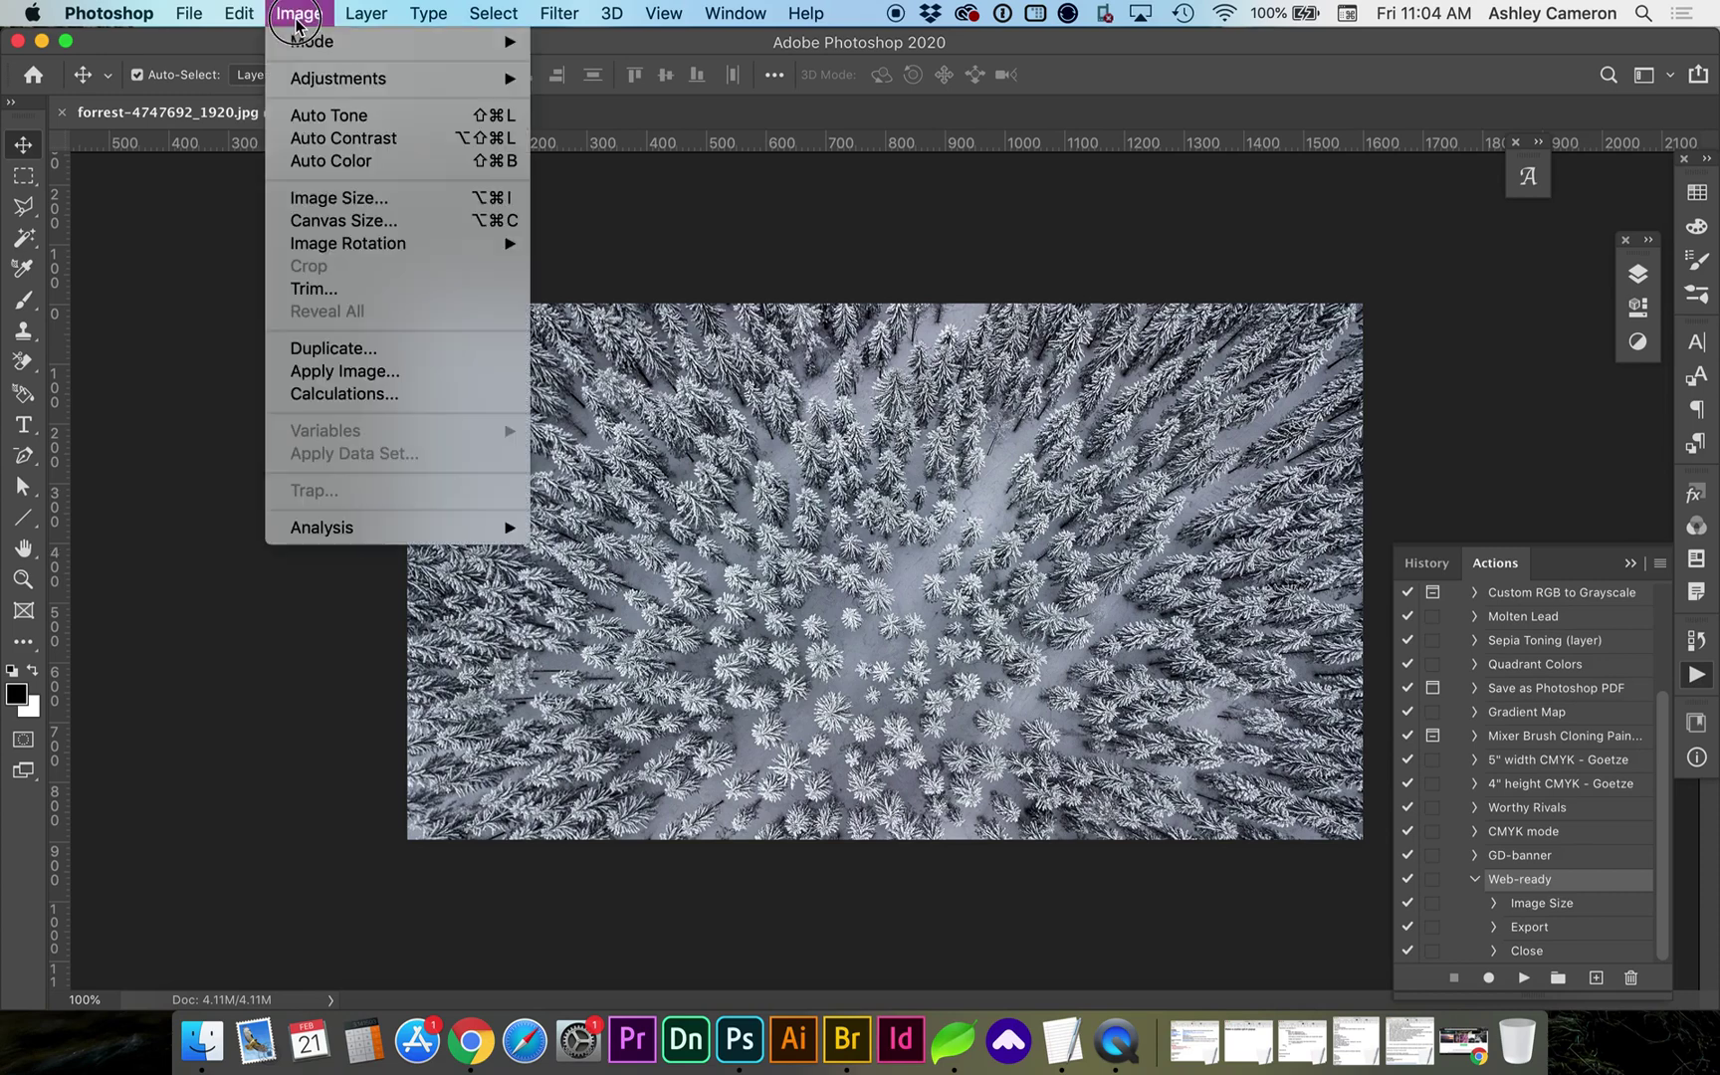
{"action": "left_click", "coordinate": [323, 198]}
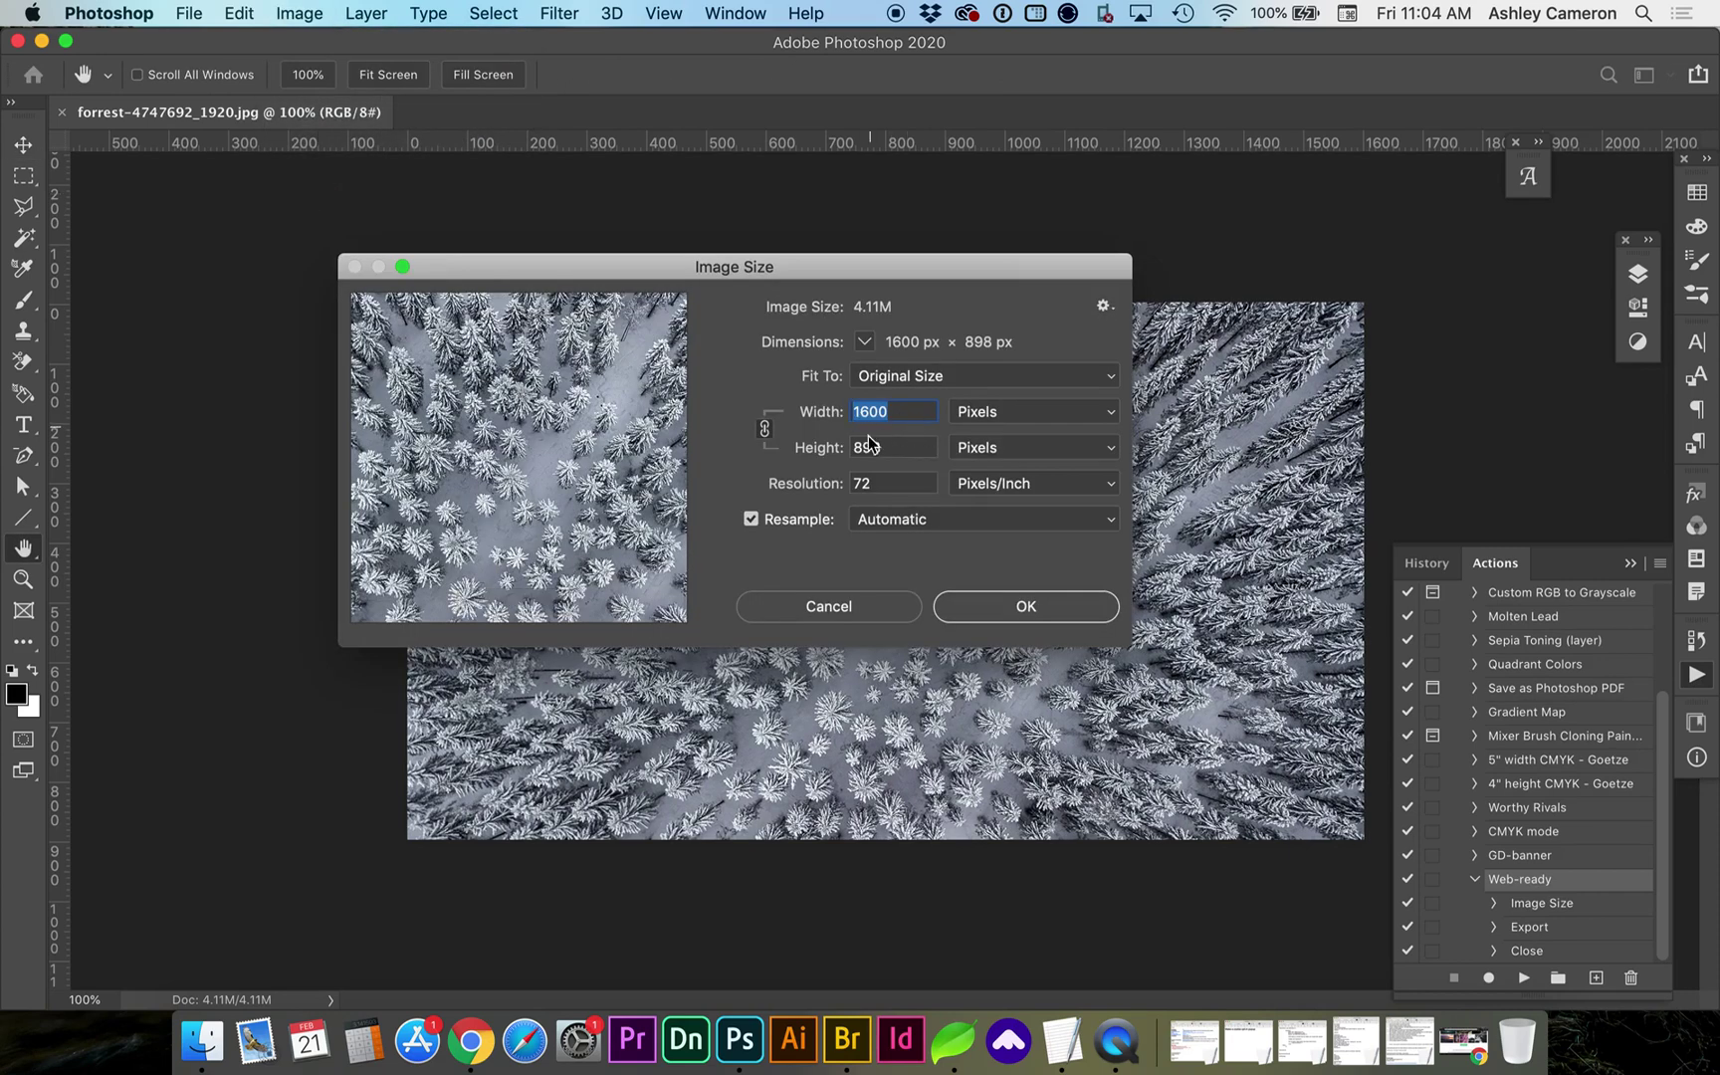
{"action": "left_click", "coordinate": [828, 606]}
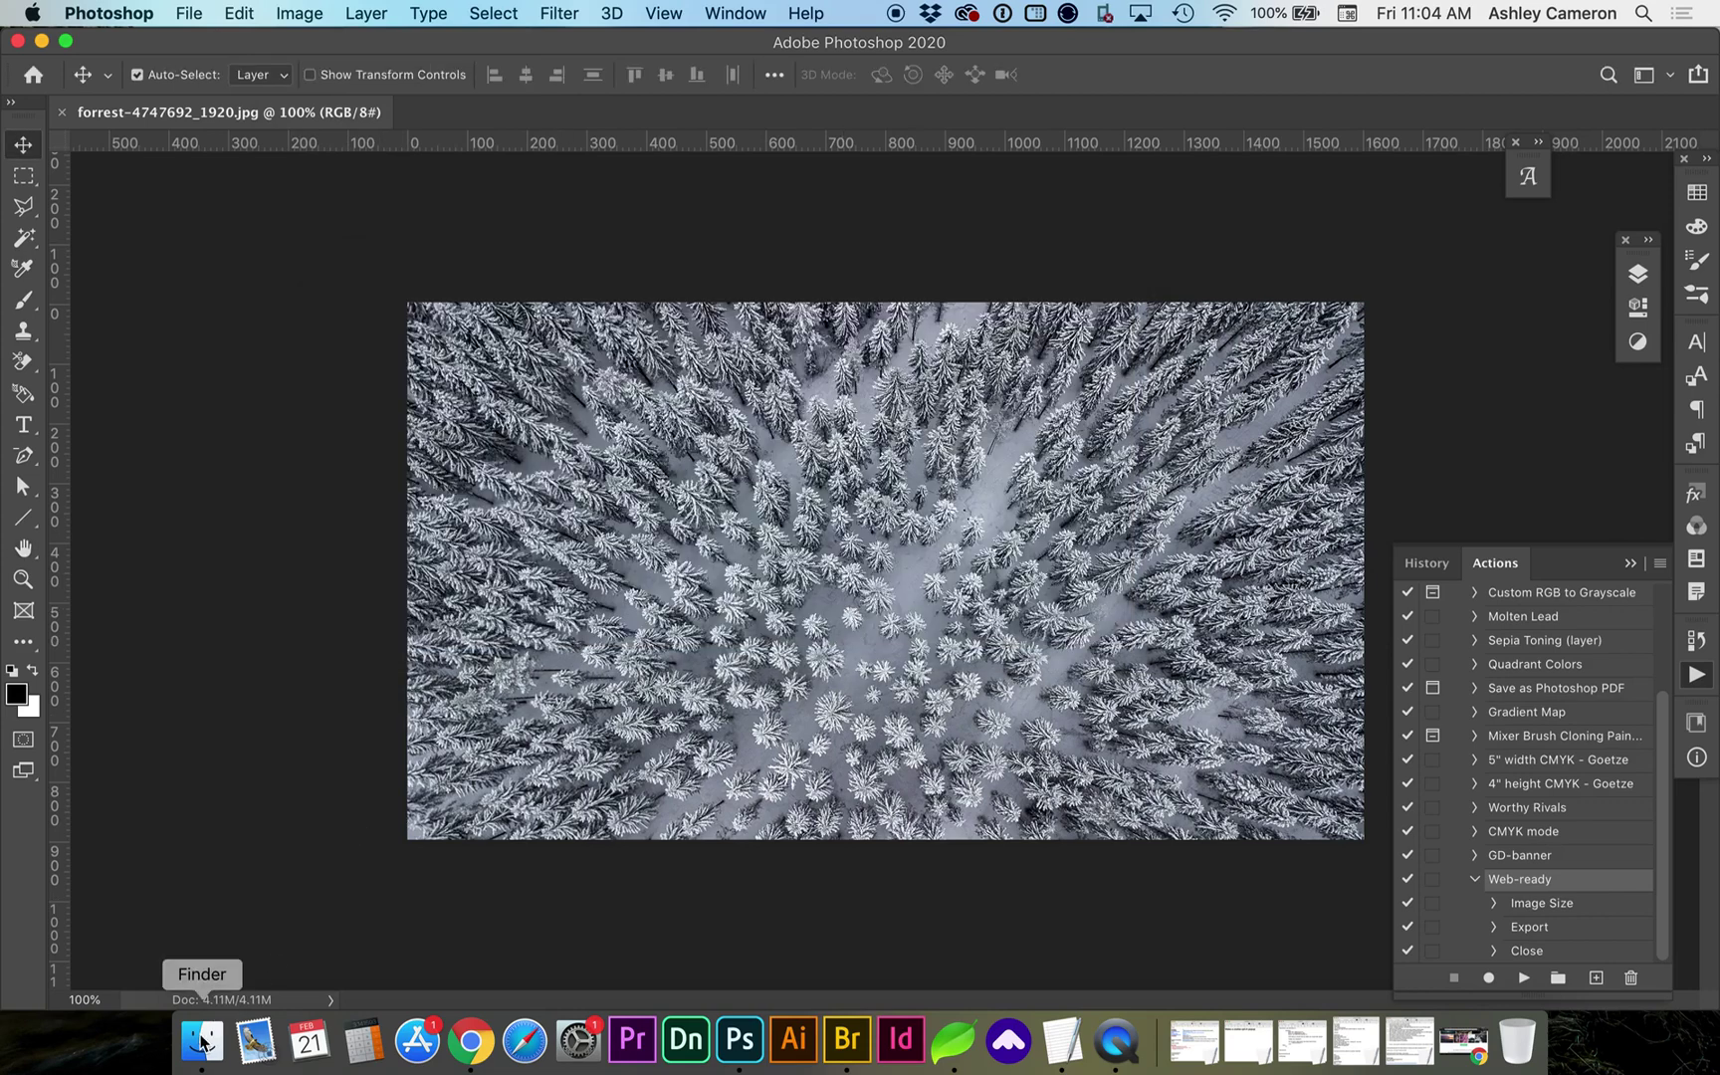
- In Bridge, select all 19 Pixabay photos except the web folder and send them to Photoshop Batch
{"action": "left_click", "coordinate": [848, 1040]}
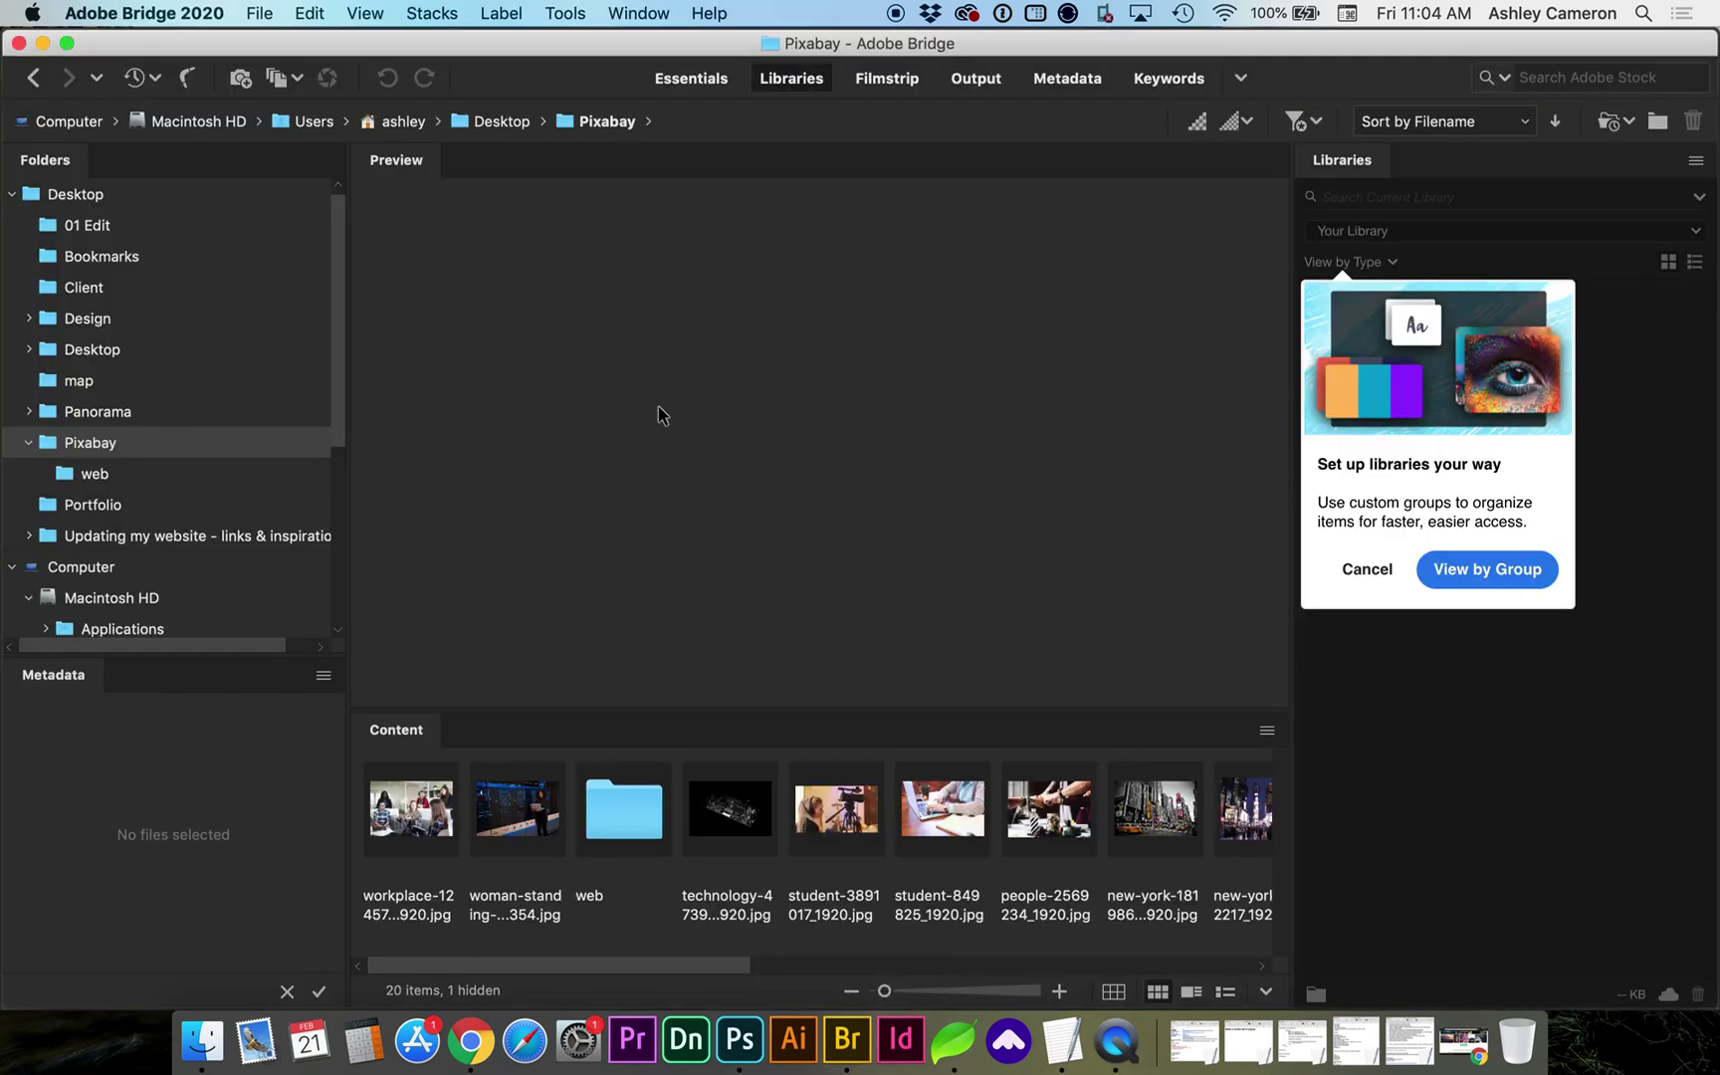
{"action": "left_click", "coordinate": [416, 838]}
{"action": "key", "text": "super+a"}
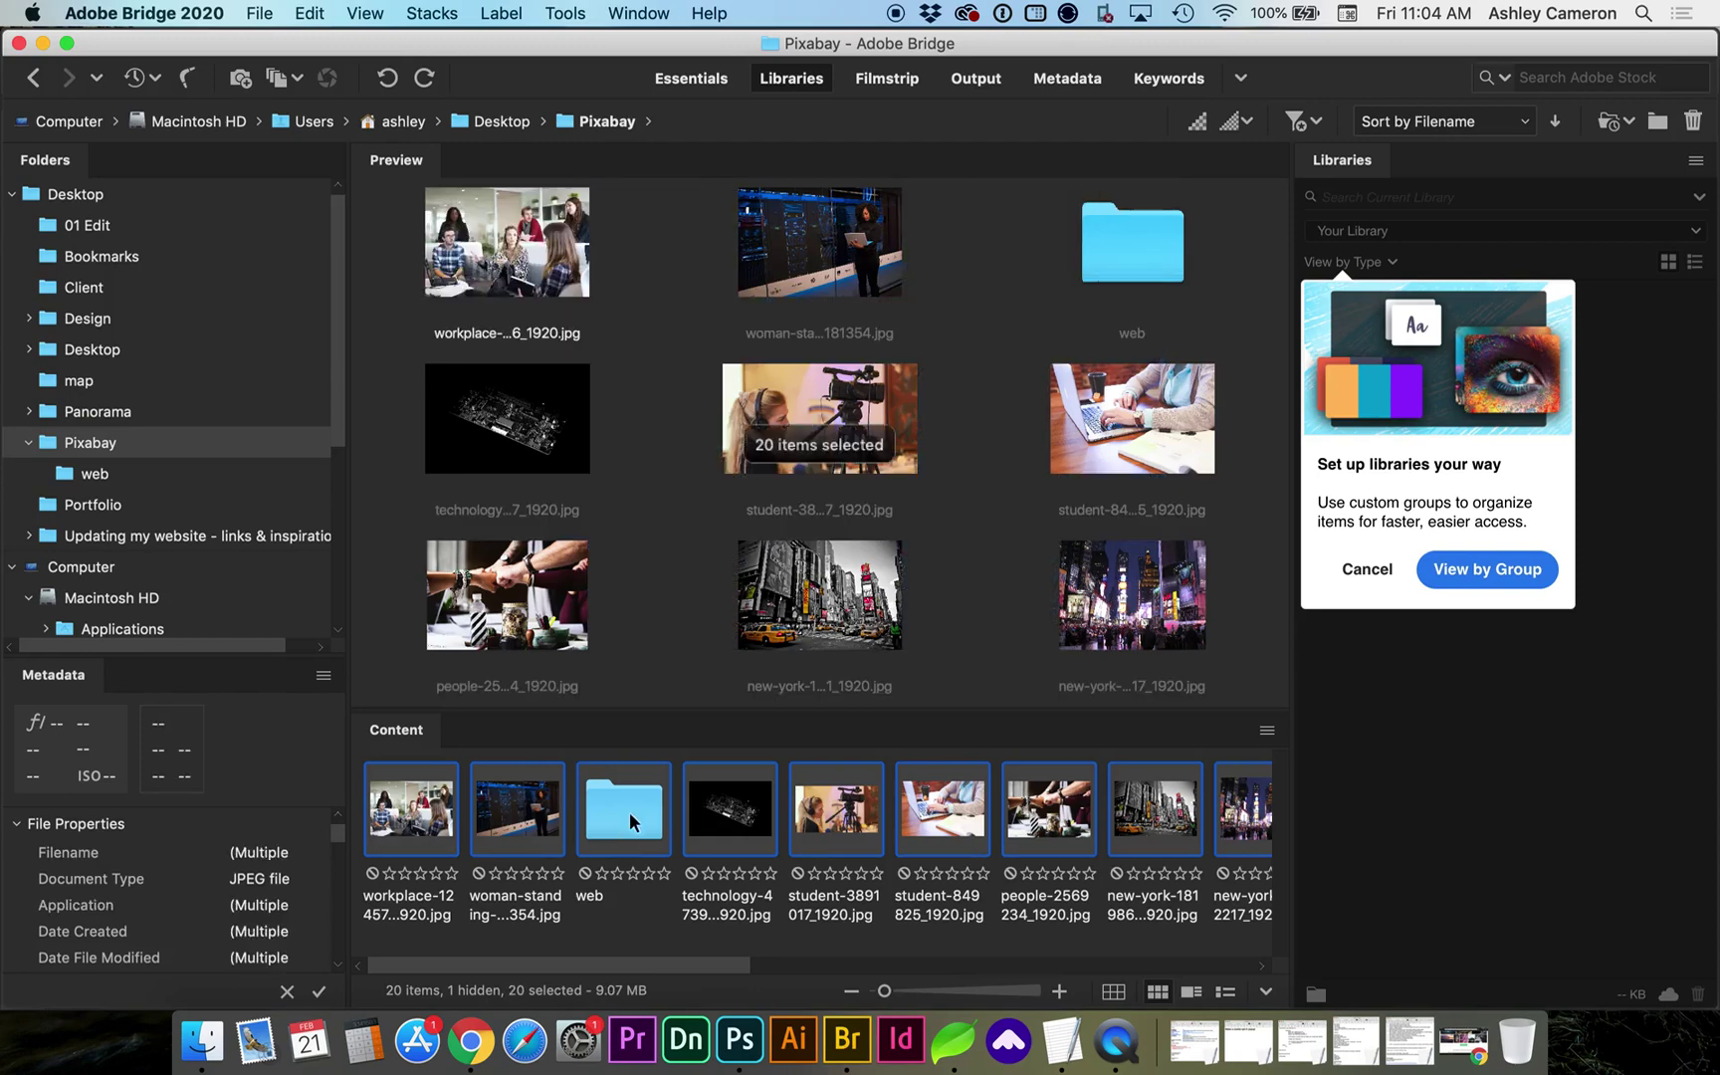
{"action": "left_click", "coordinate": [630, 805], "text": "super"}
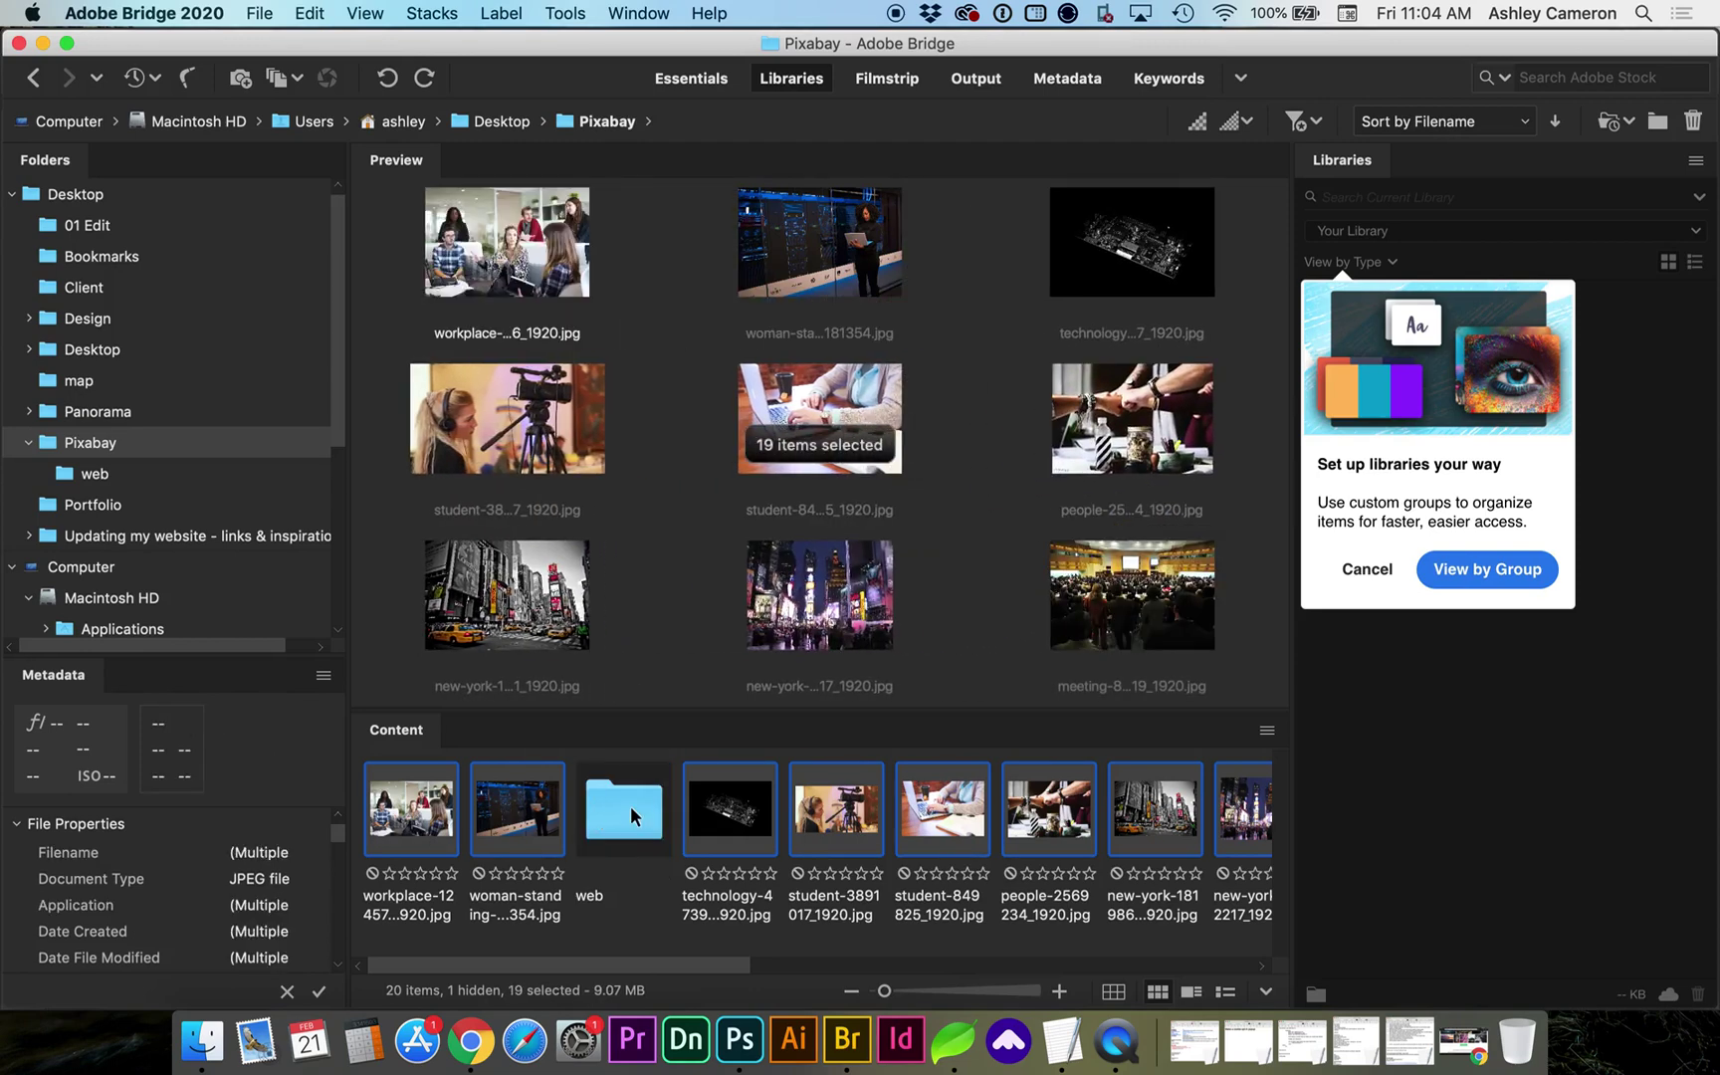
{"action": "left_click", "coordinate": [567, 13]}
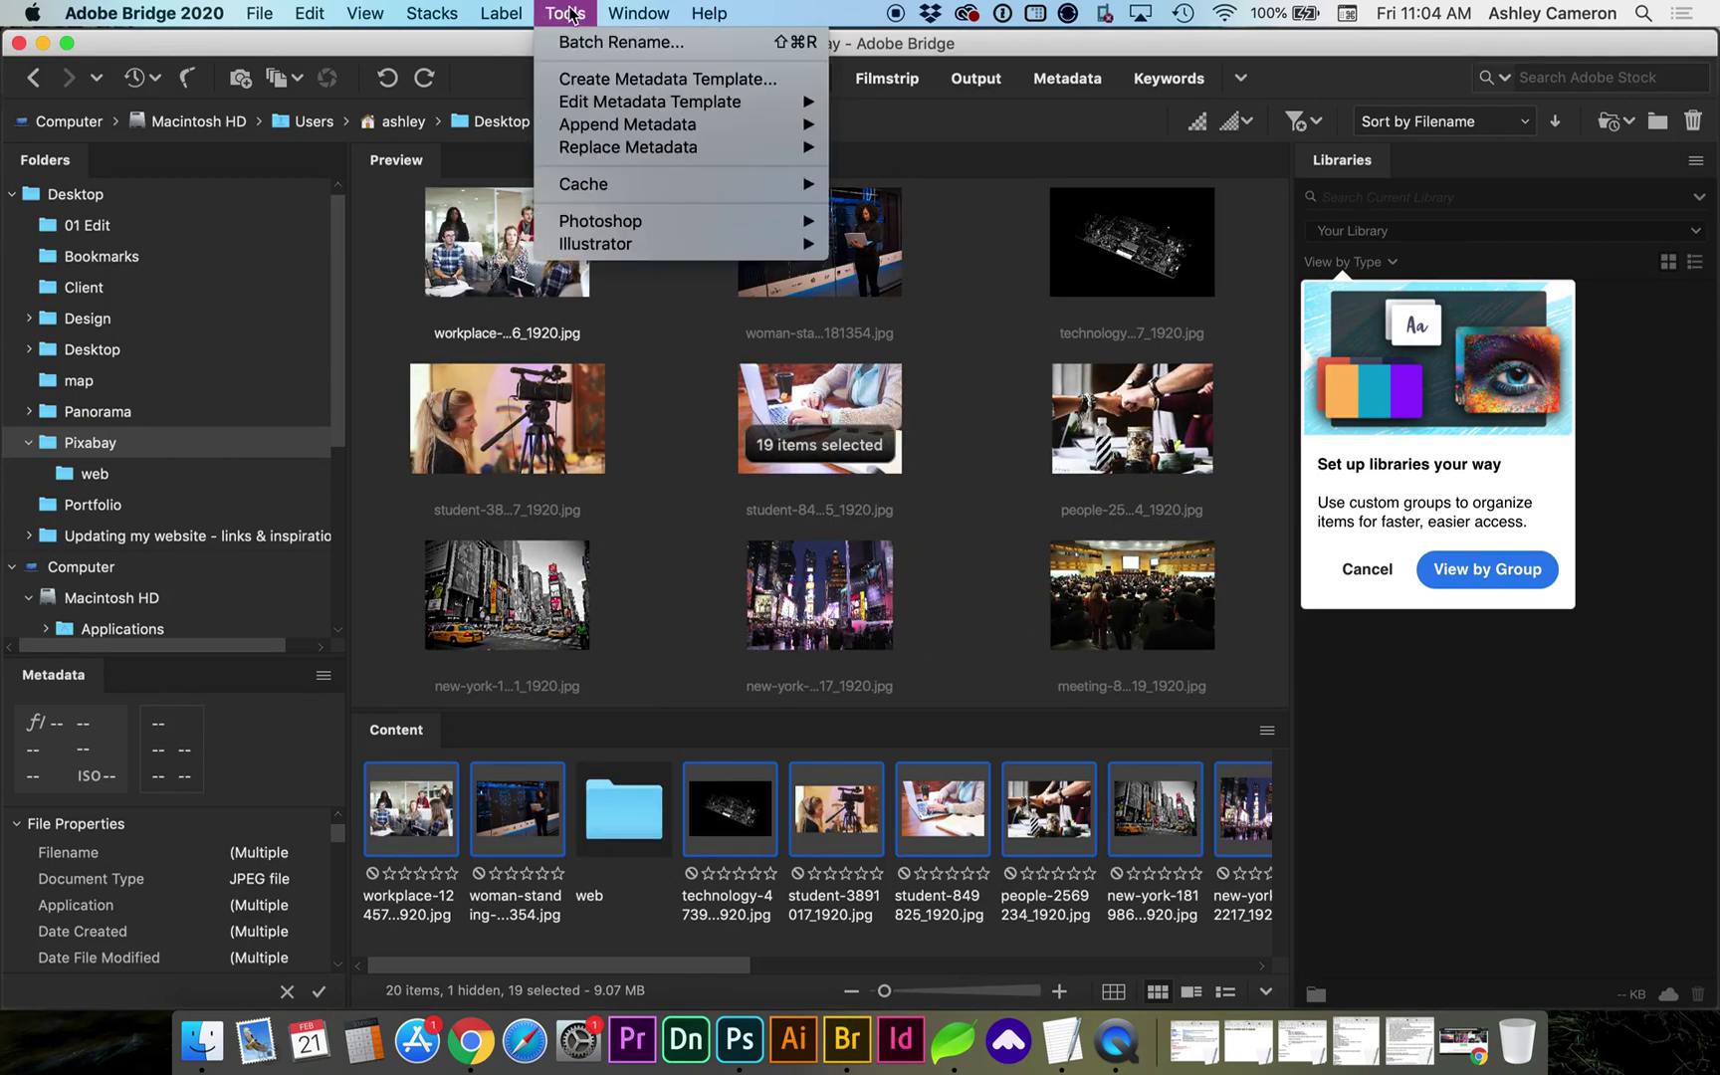
{"action": "mouse_move", "coordinate": [588, 219]}
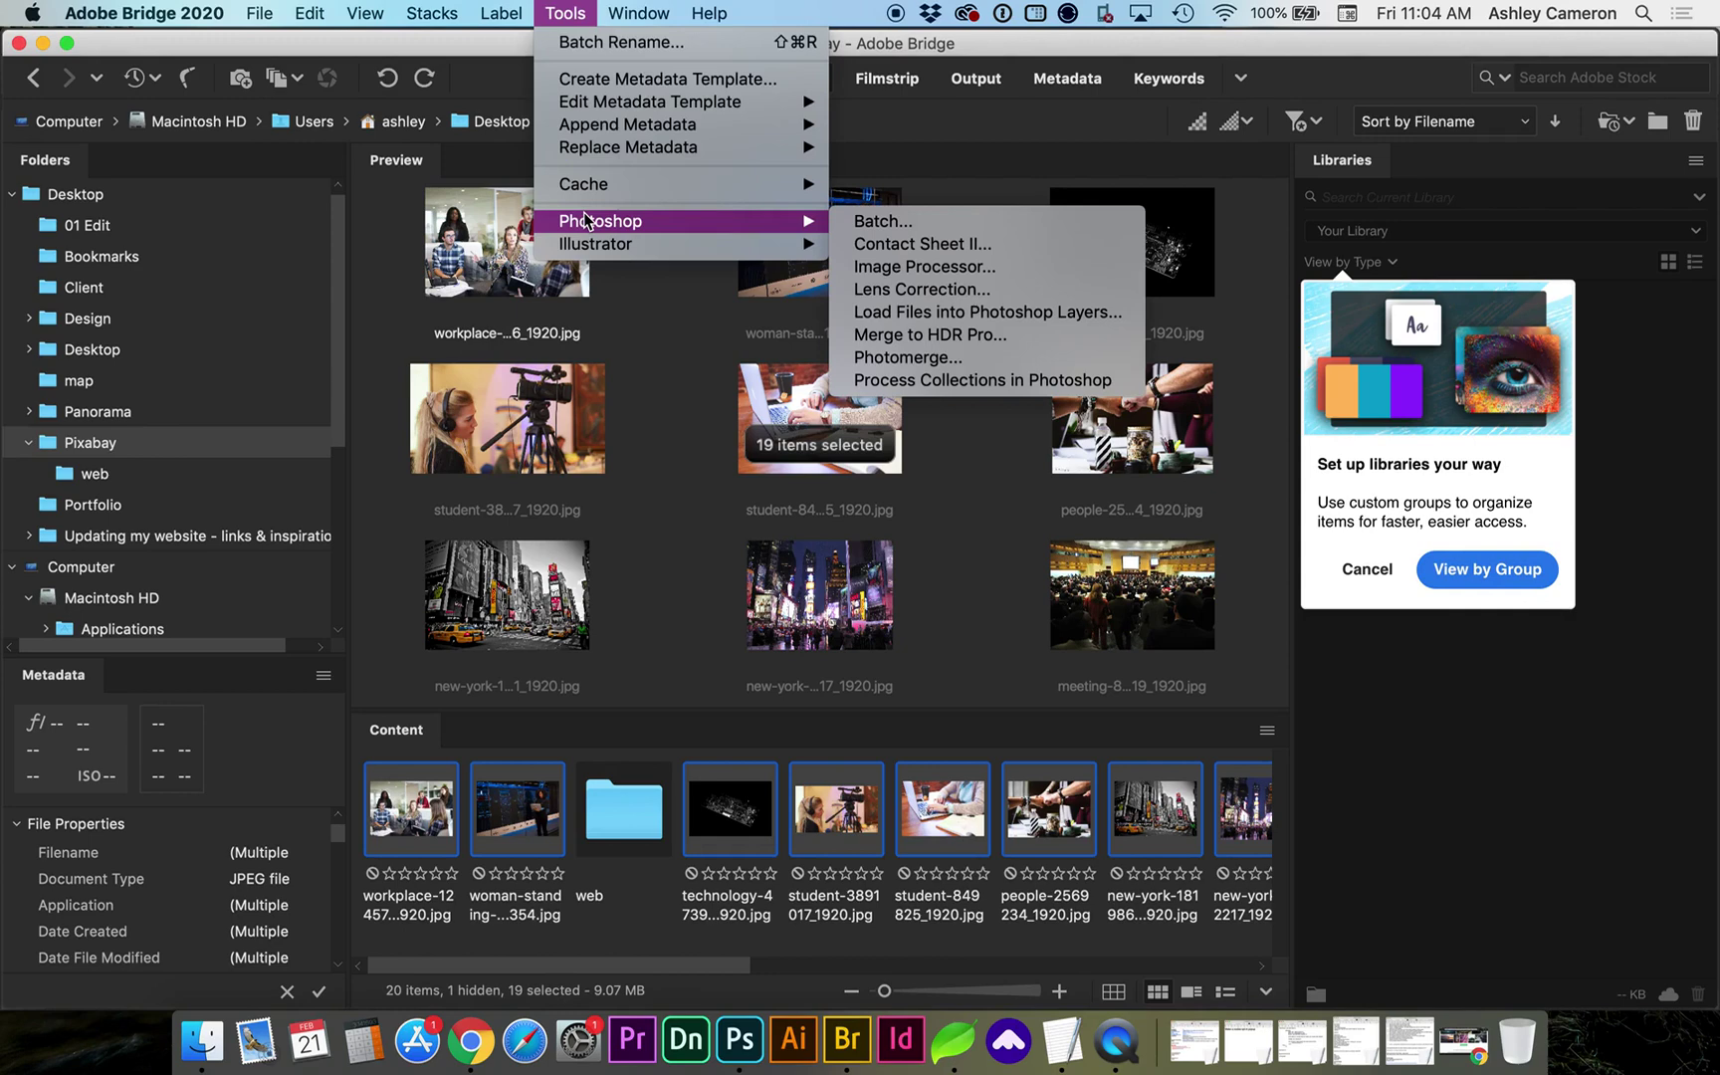
{"action": "left_click", "coordinate": [915, 224]}
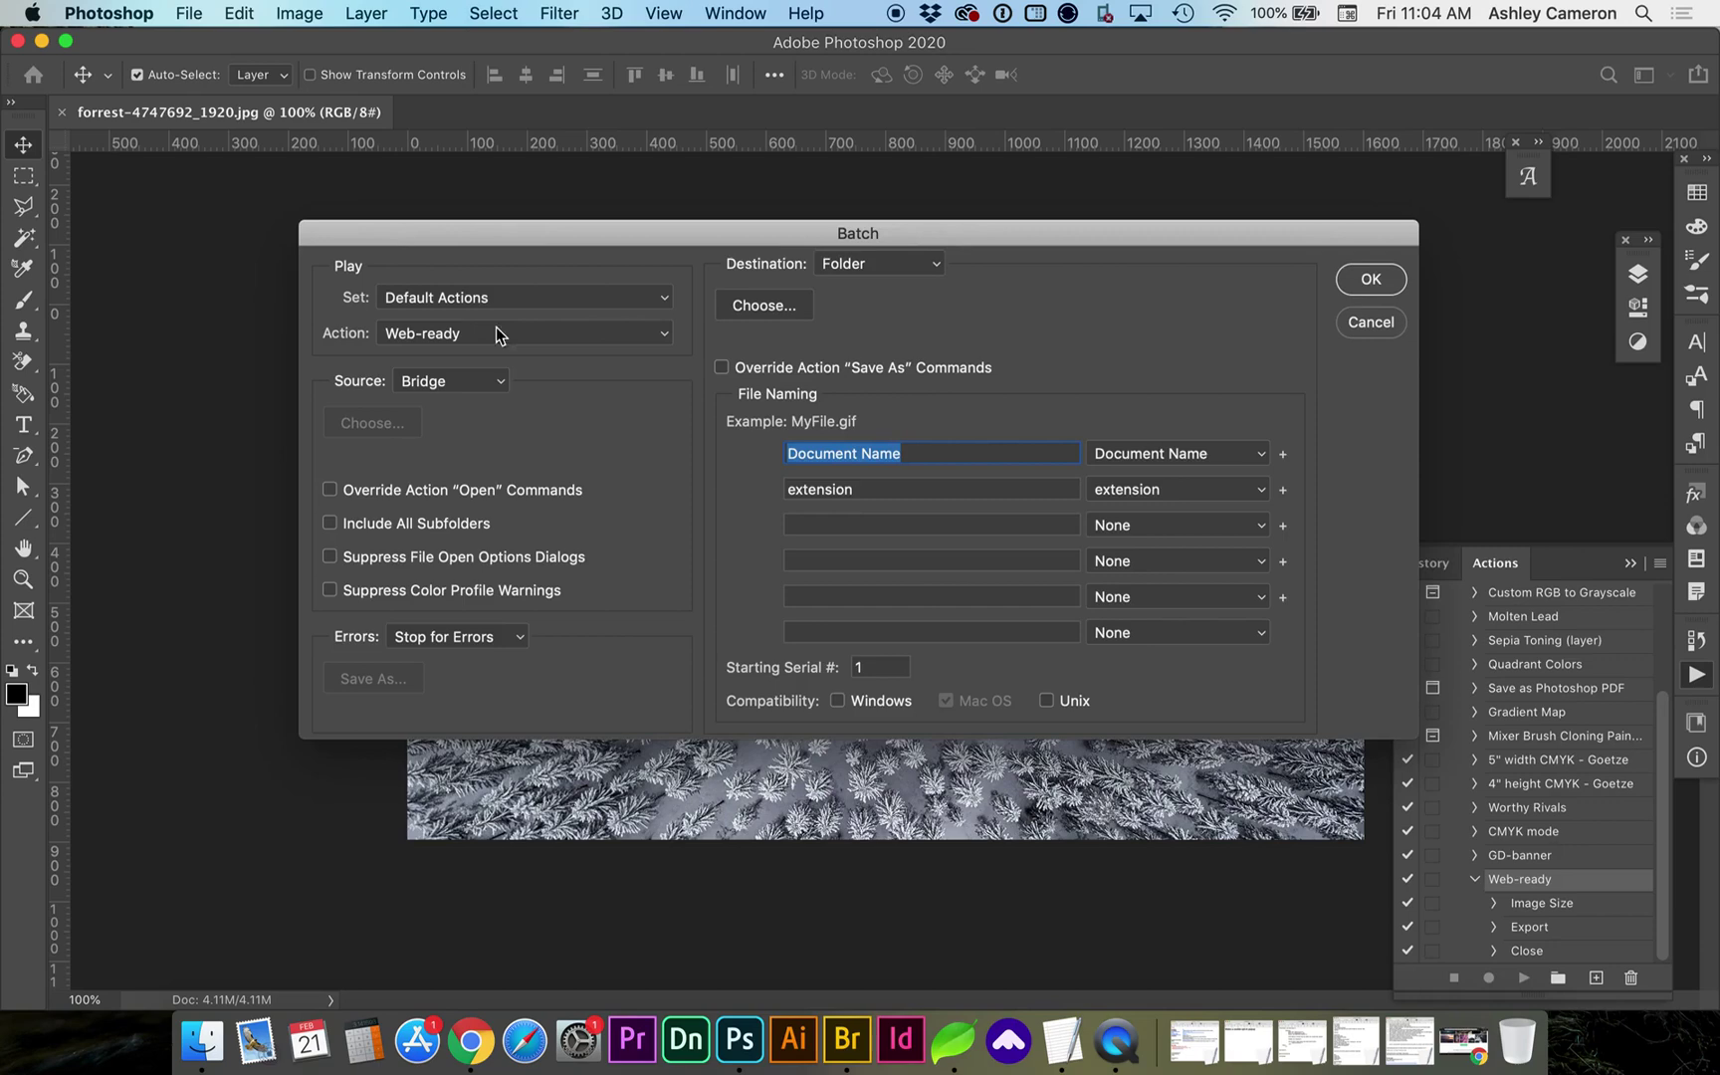
- Set the Batch action to Web-ready from the Default Actions set
{"action": "left_click", "coordinate": [481, 301]}
{"action": "left_click", "coordinate": [448, 294]}
{"action": "left_click", "coordinate": [461, 340]}
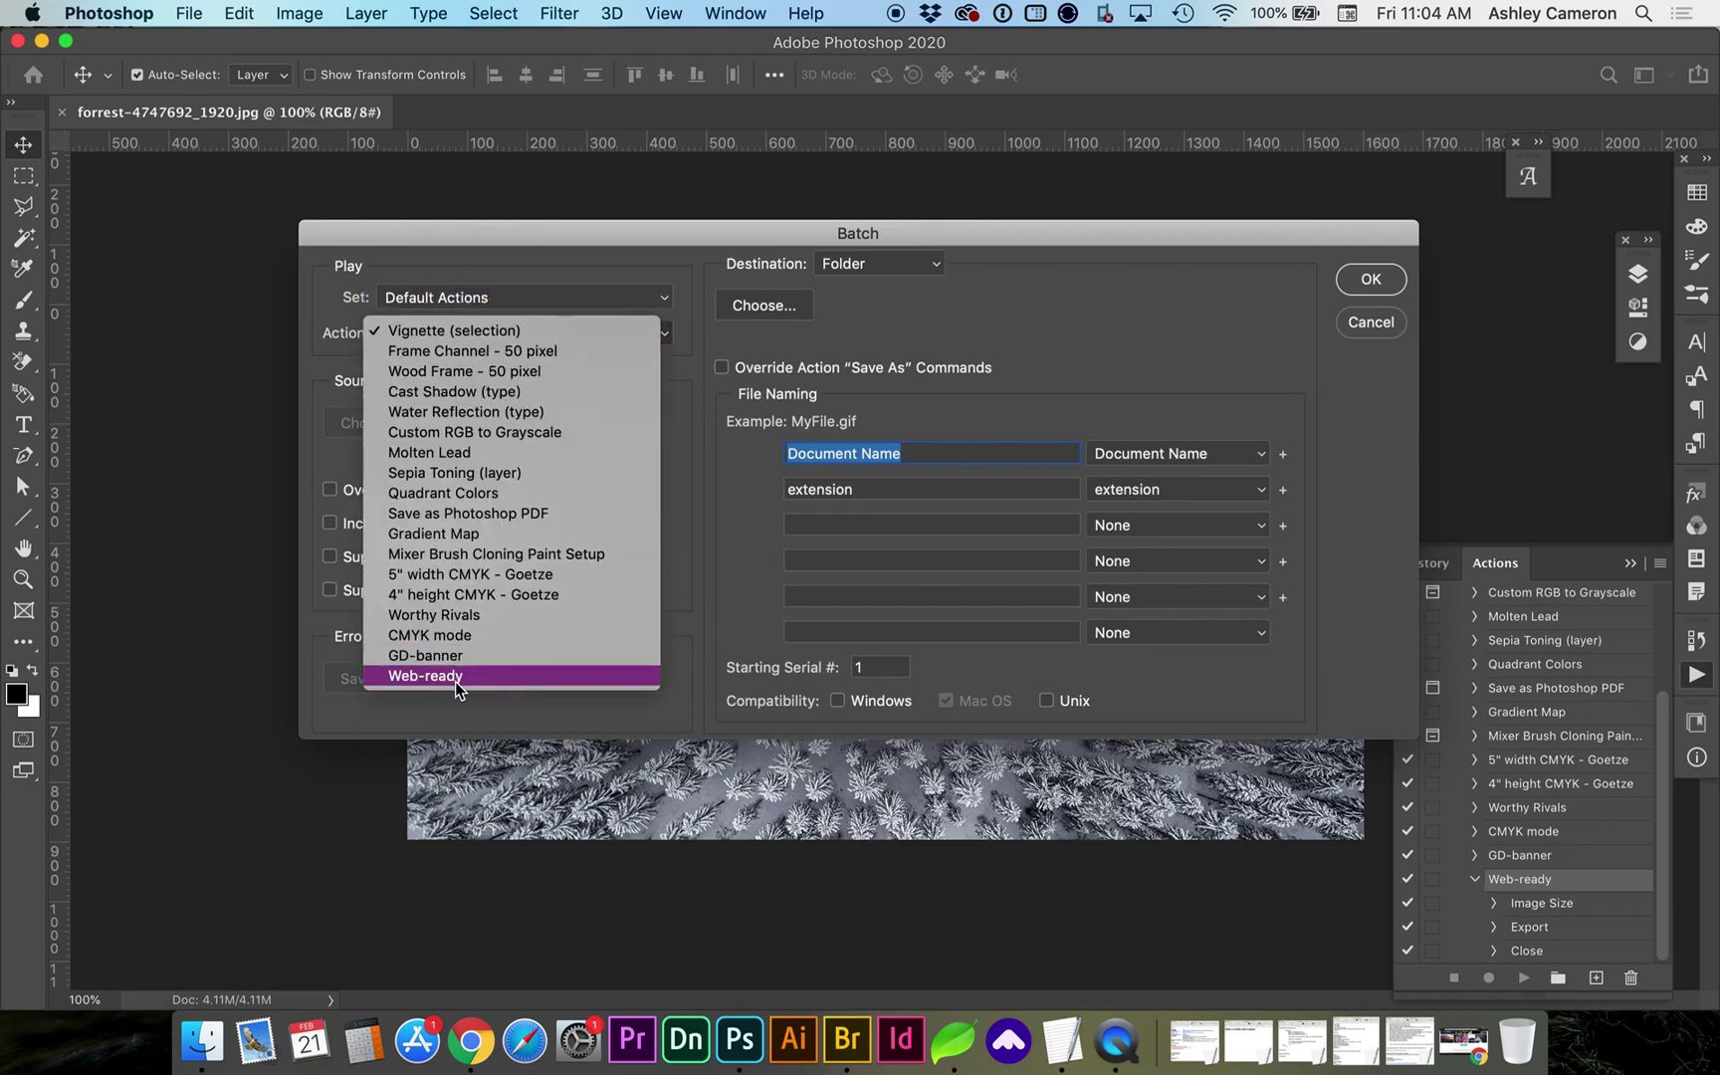
{"action": "left_click", "coordinate": [456, 681]}
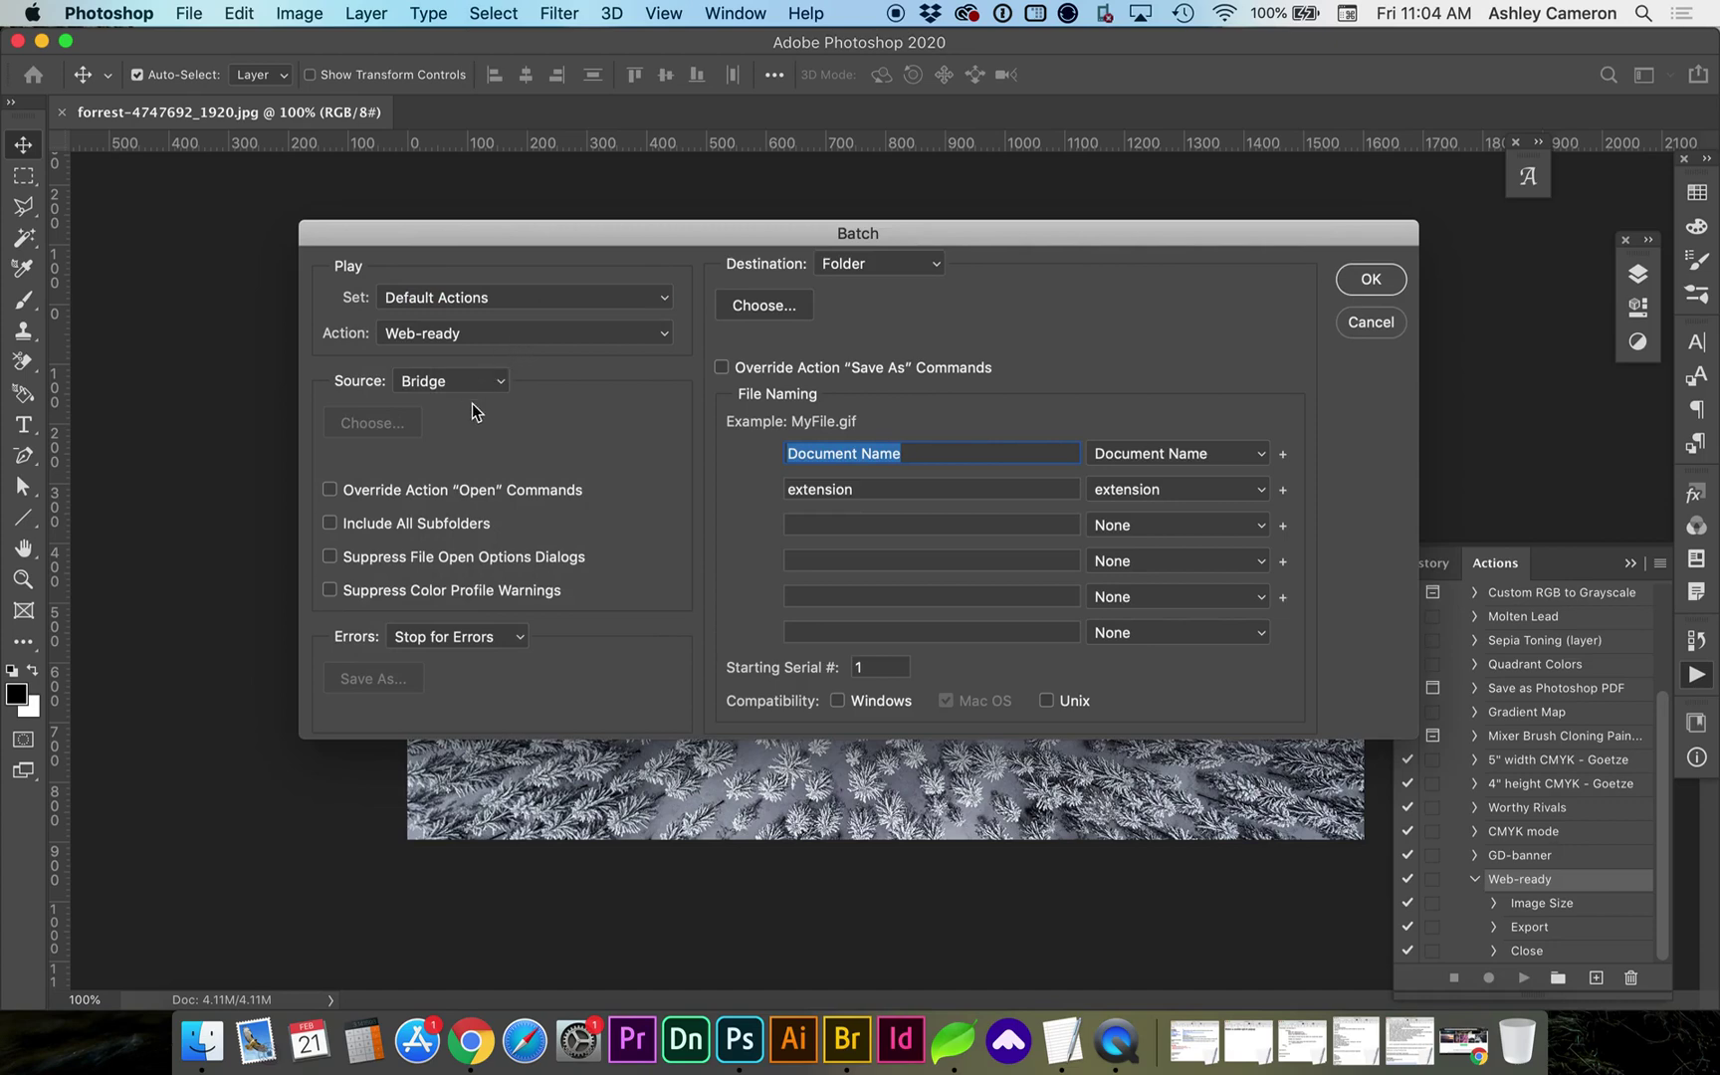
- Set the batch destination to the Pixabay/web folder and start the batch
{"action": "left_click", "coordinate": [767, 302]}
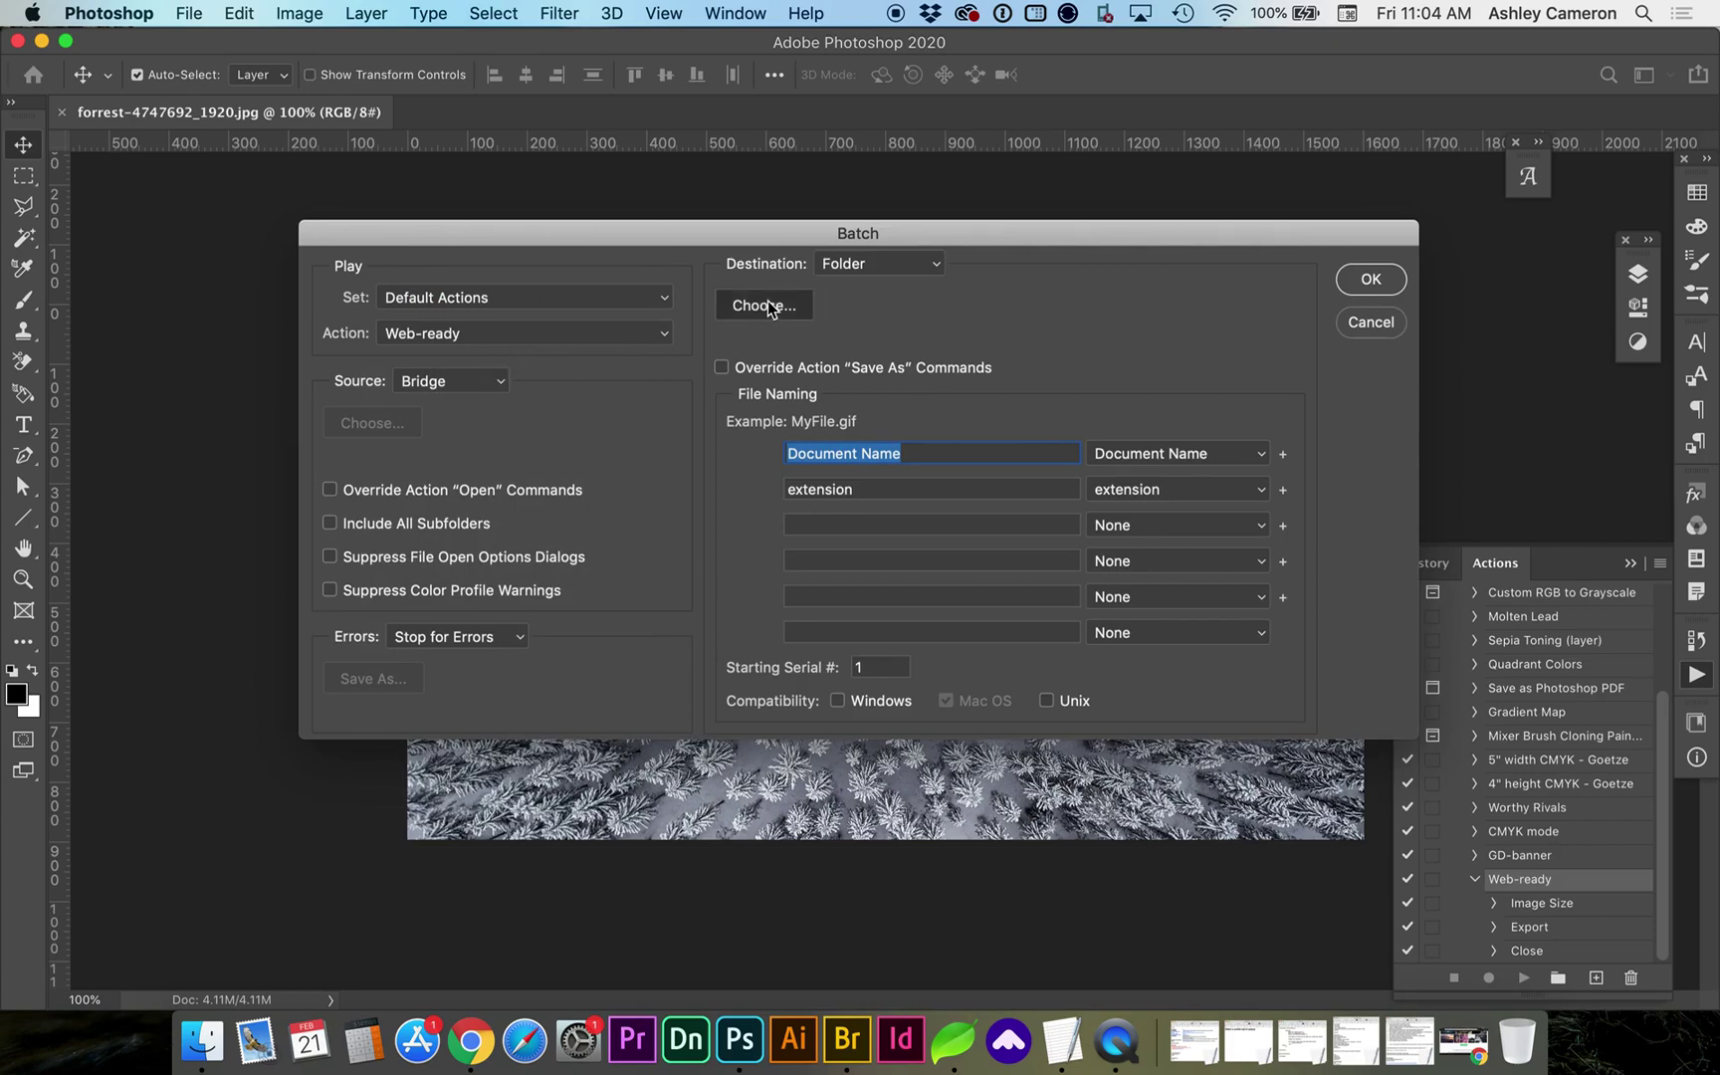
{"action": "left_click", "coordinate": [640, 235]}
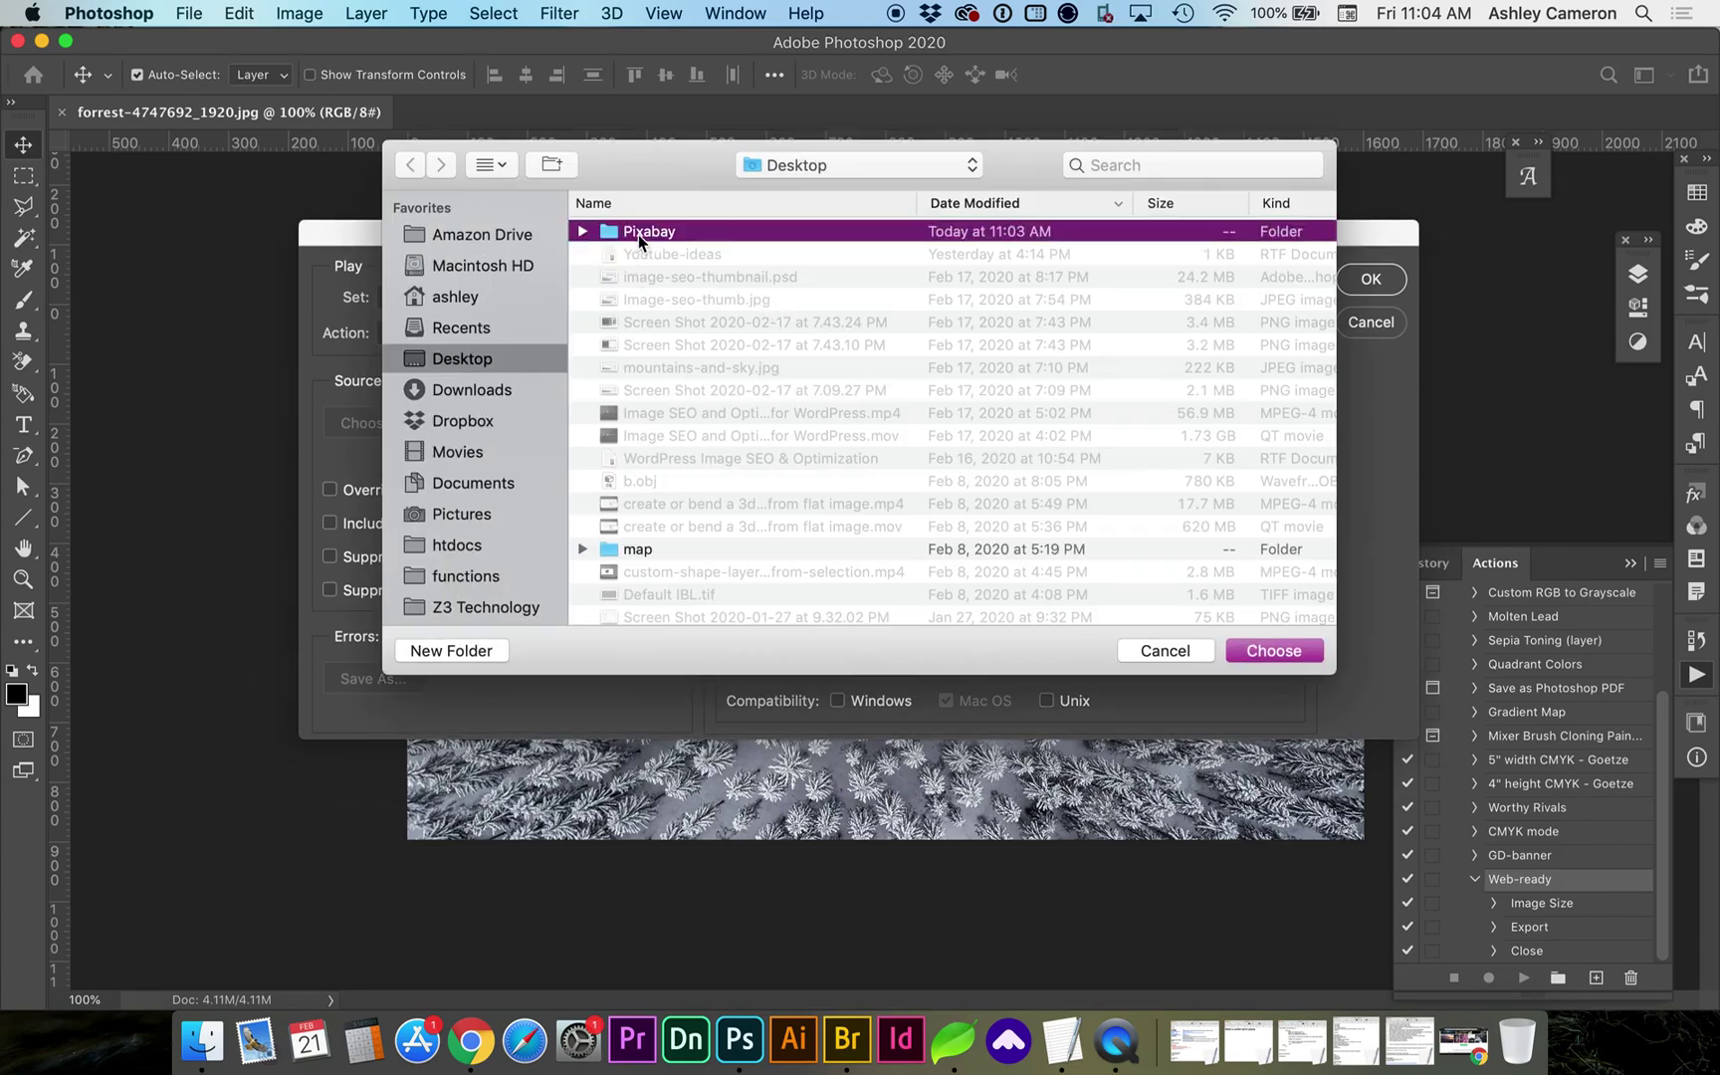
{"action": "double_click", "coordinate": [638, 234]}
{"action": "double_click", "coordinate": [636, 233]}
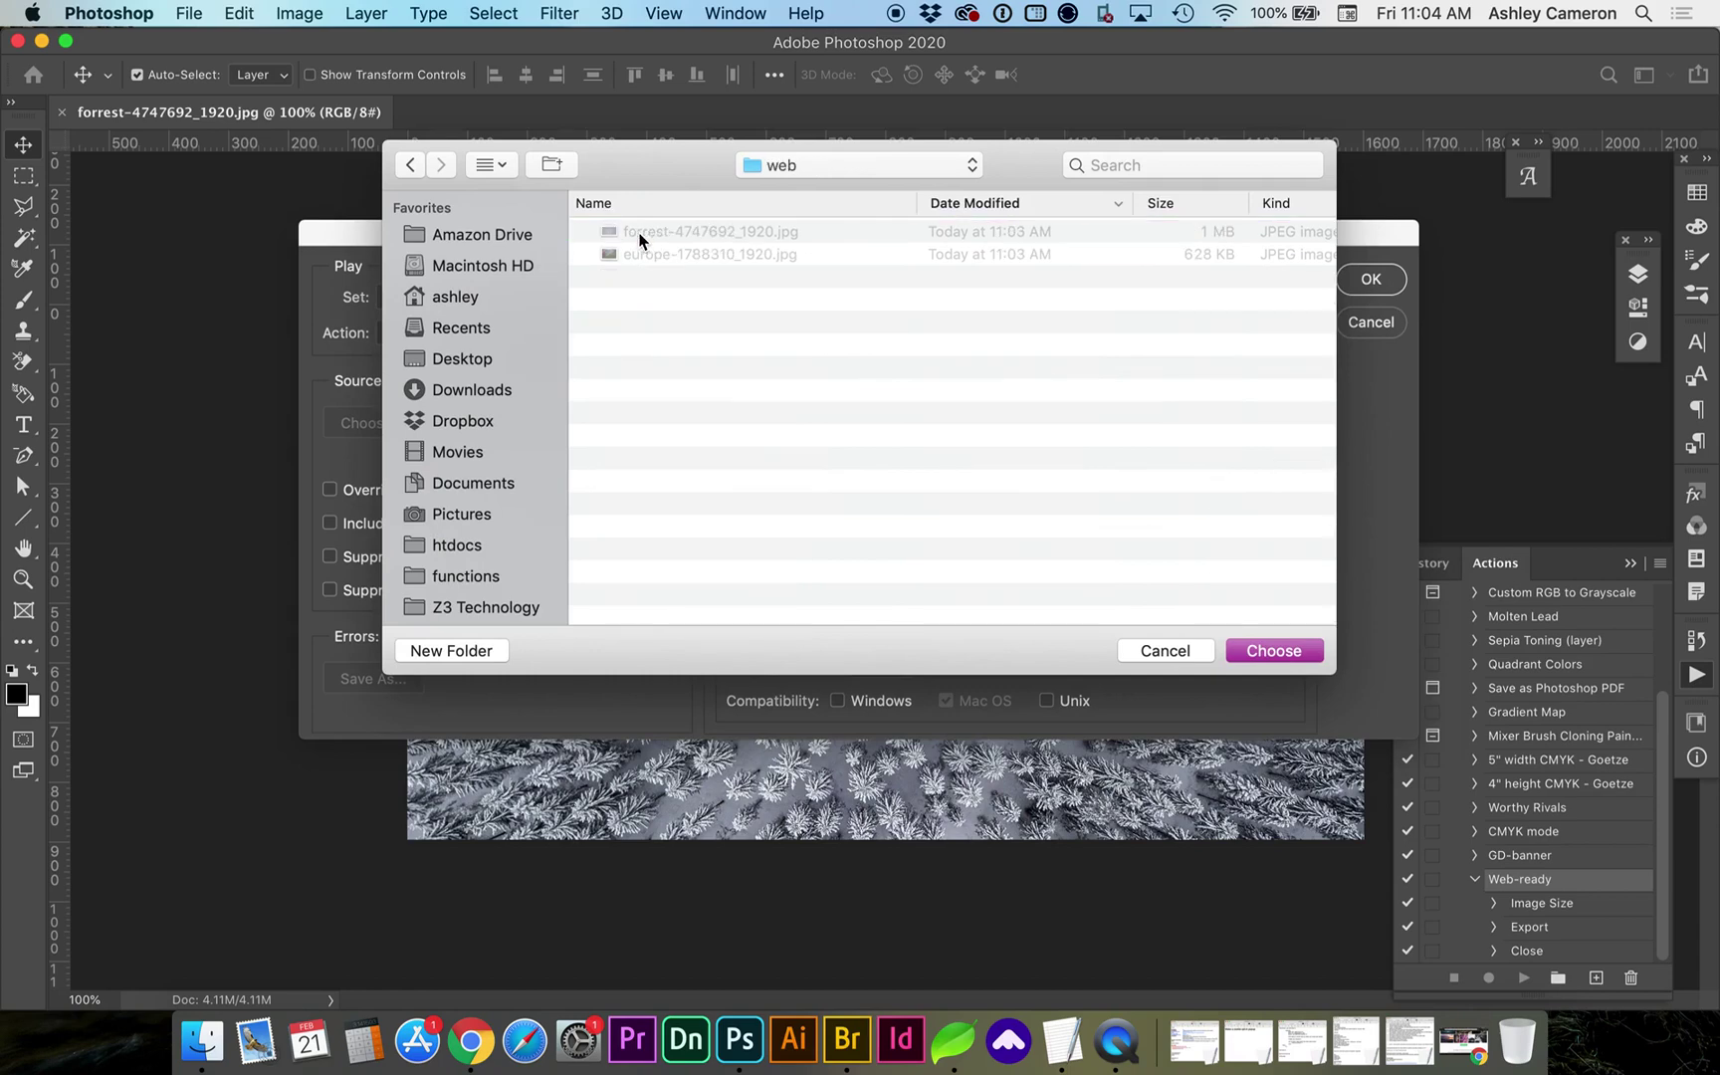
{"action": "left_click", "coordinate": [1258, 652]}
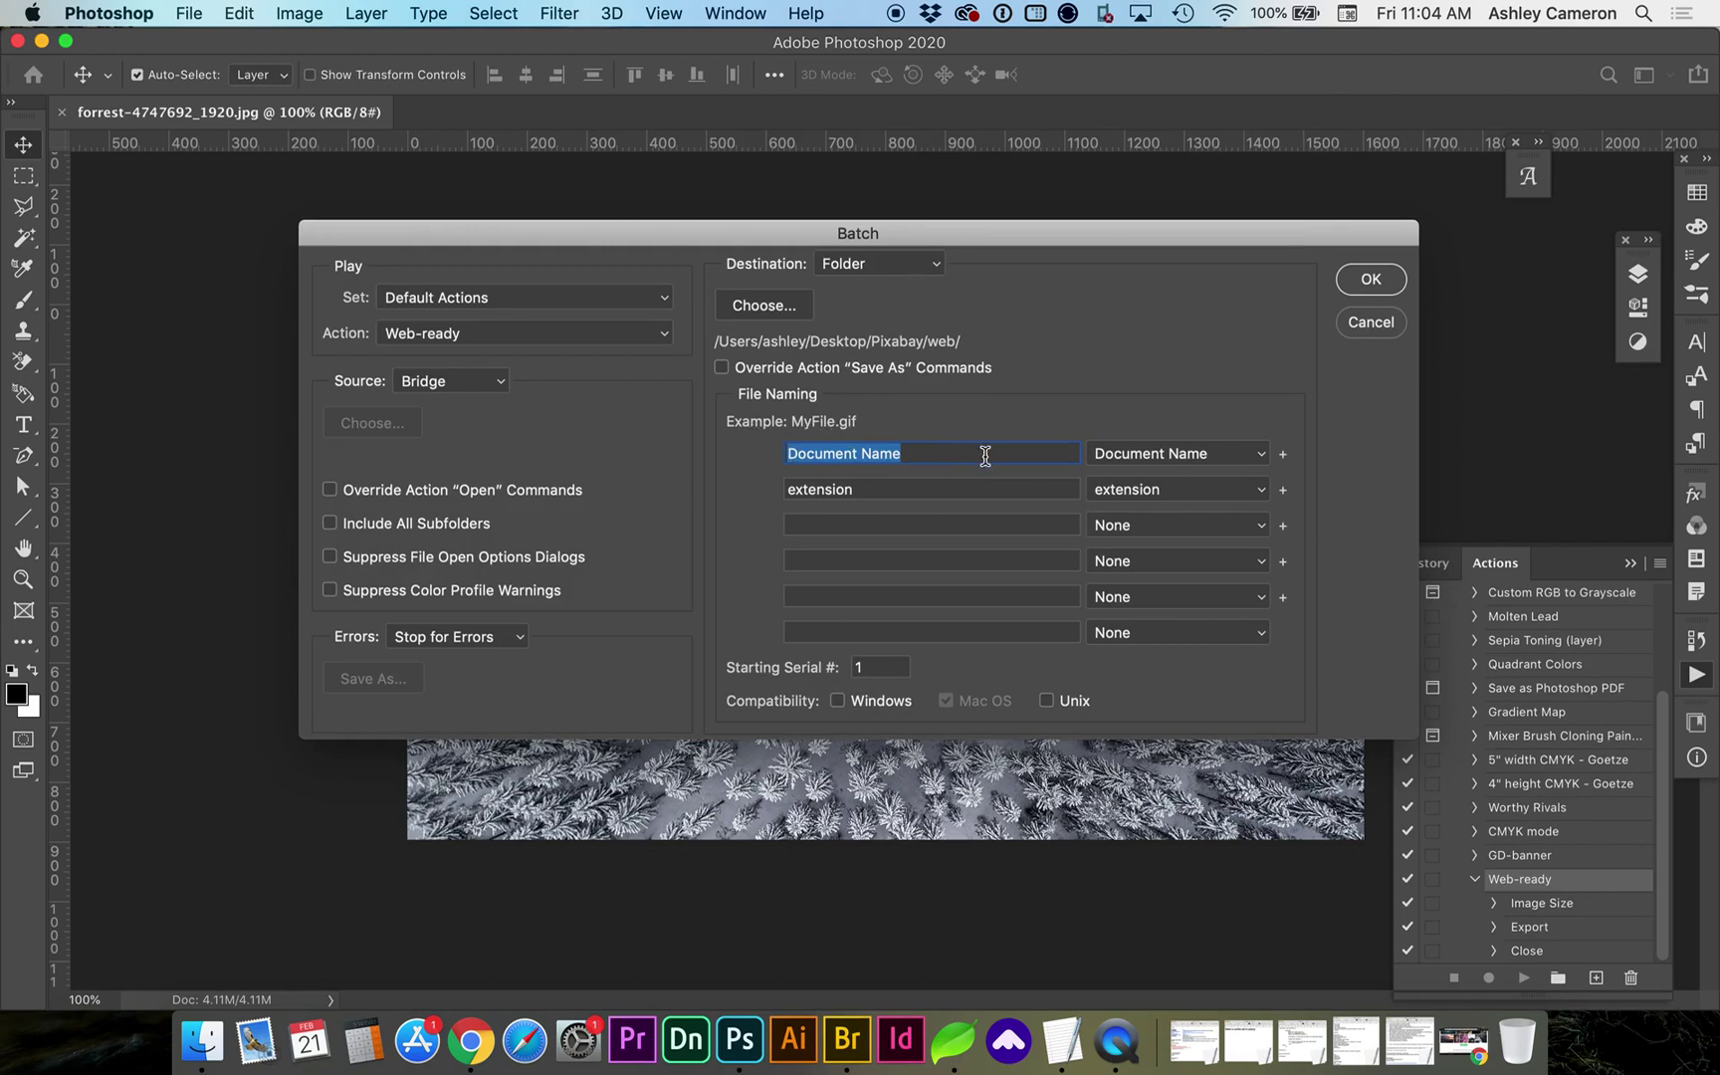
{"action": "left_click", "coordinate": [1173, 524]}
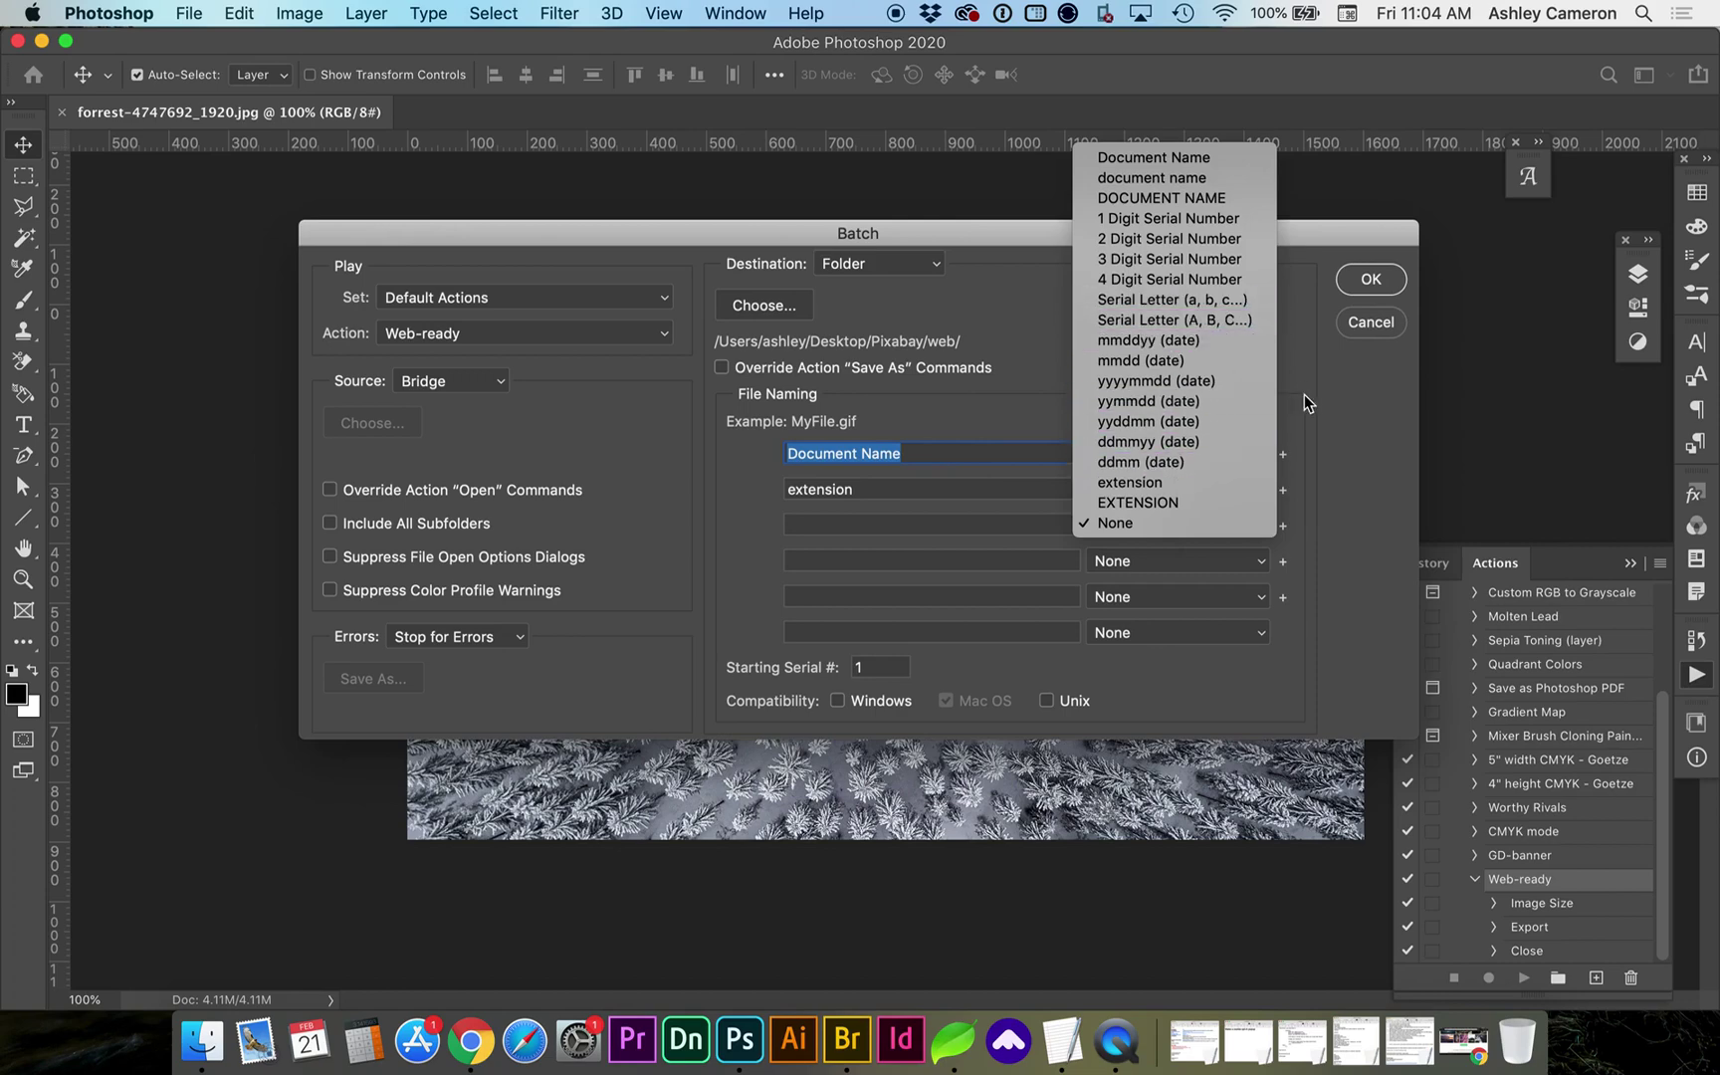
{"action": "left_click", "coordinate": [1306, 439]}
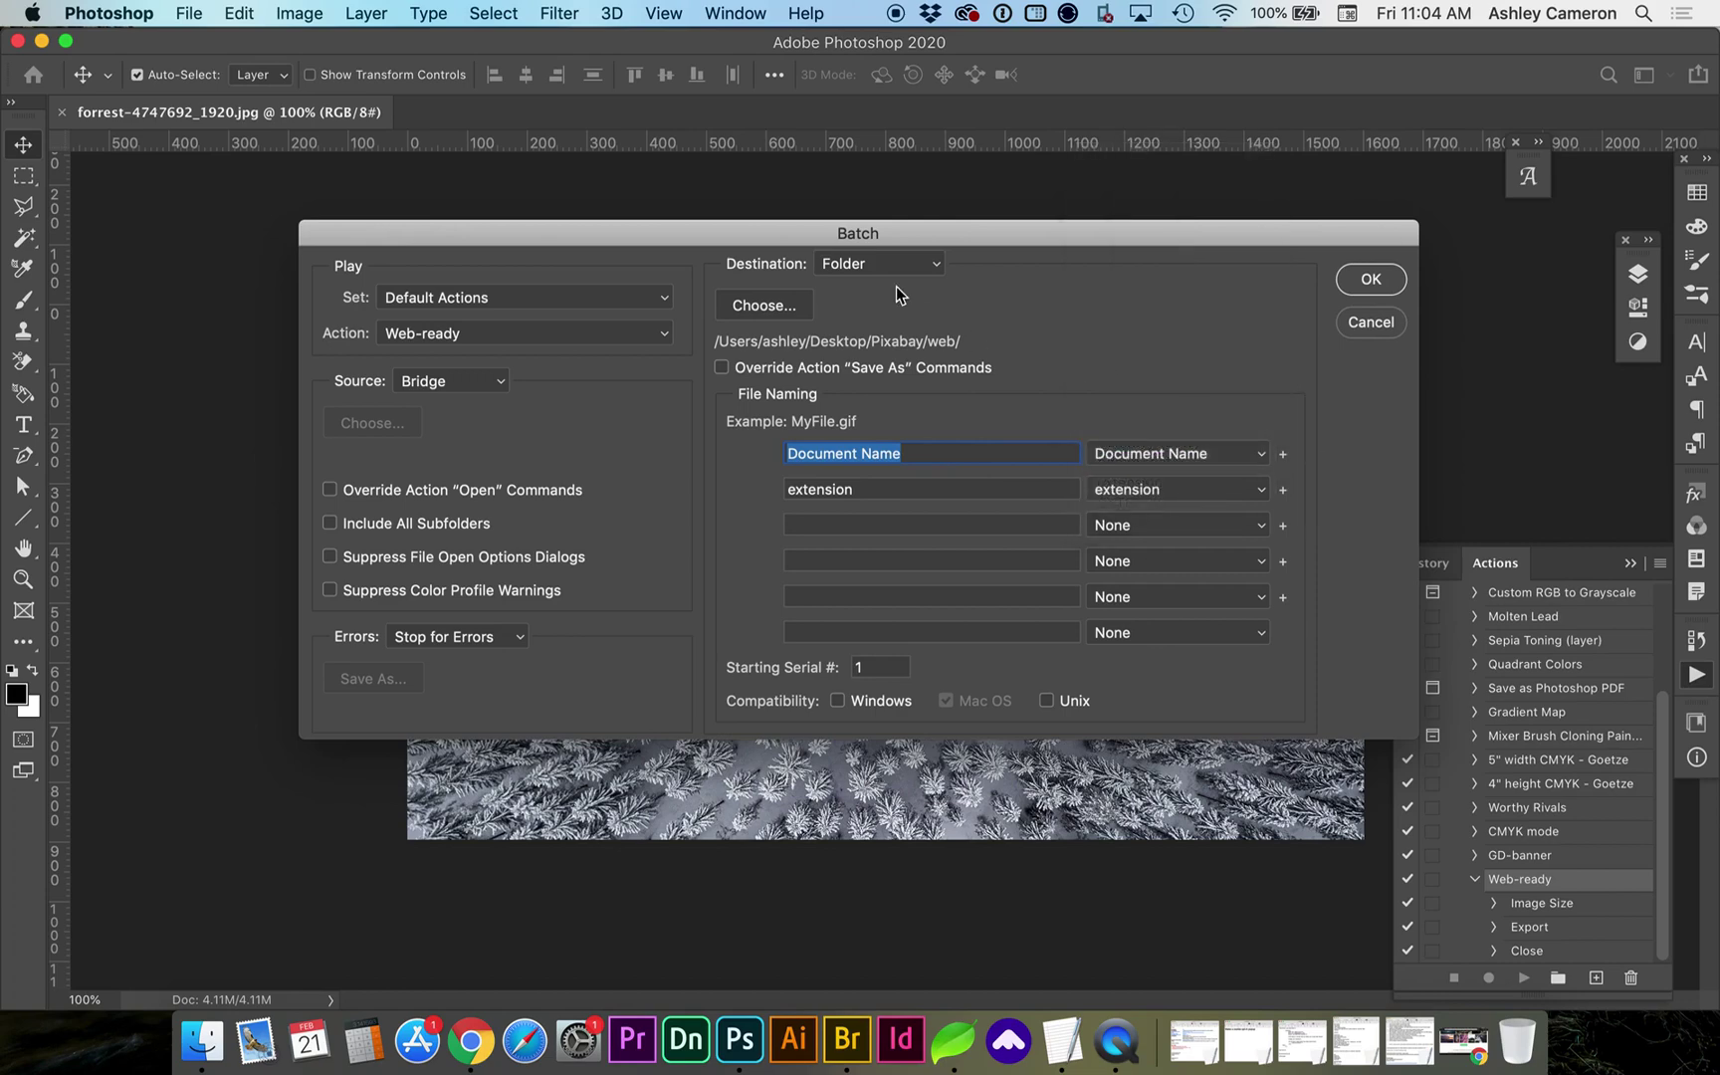
{"action": "left_click", "coordinate": [1374, 280]}
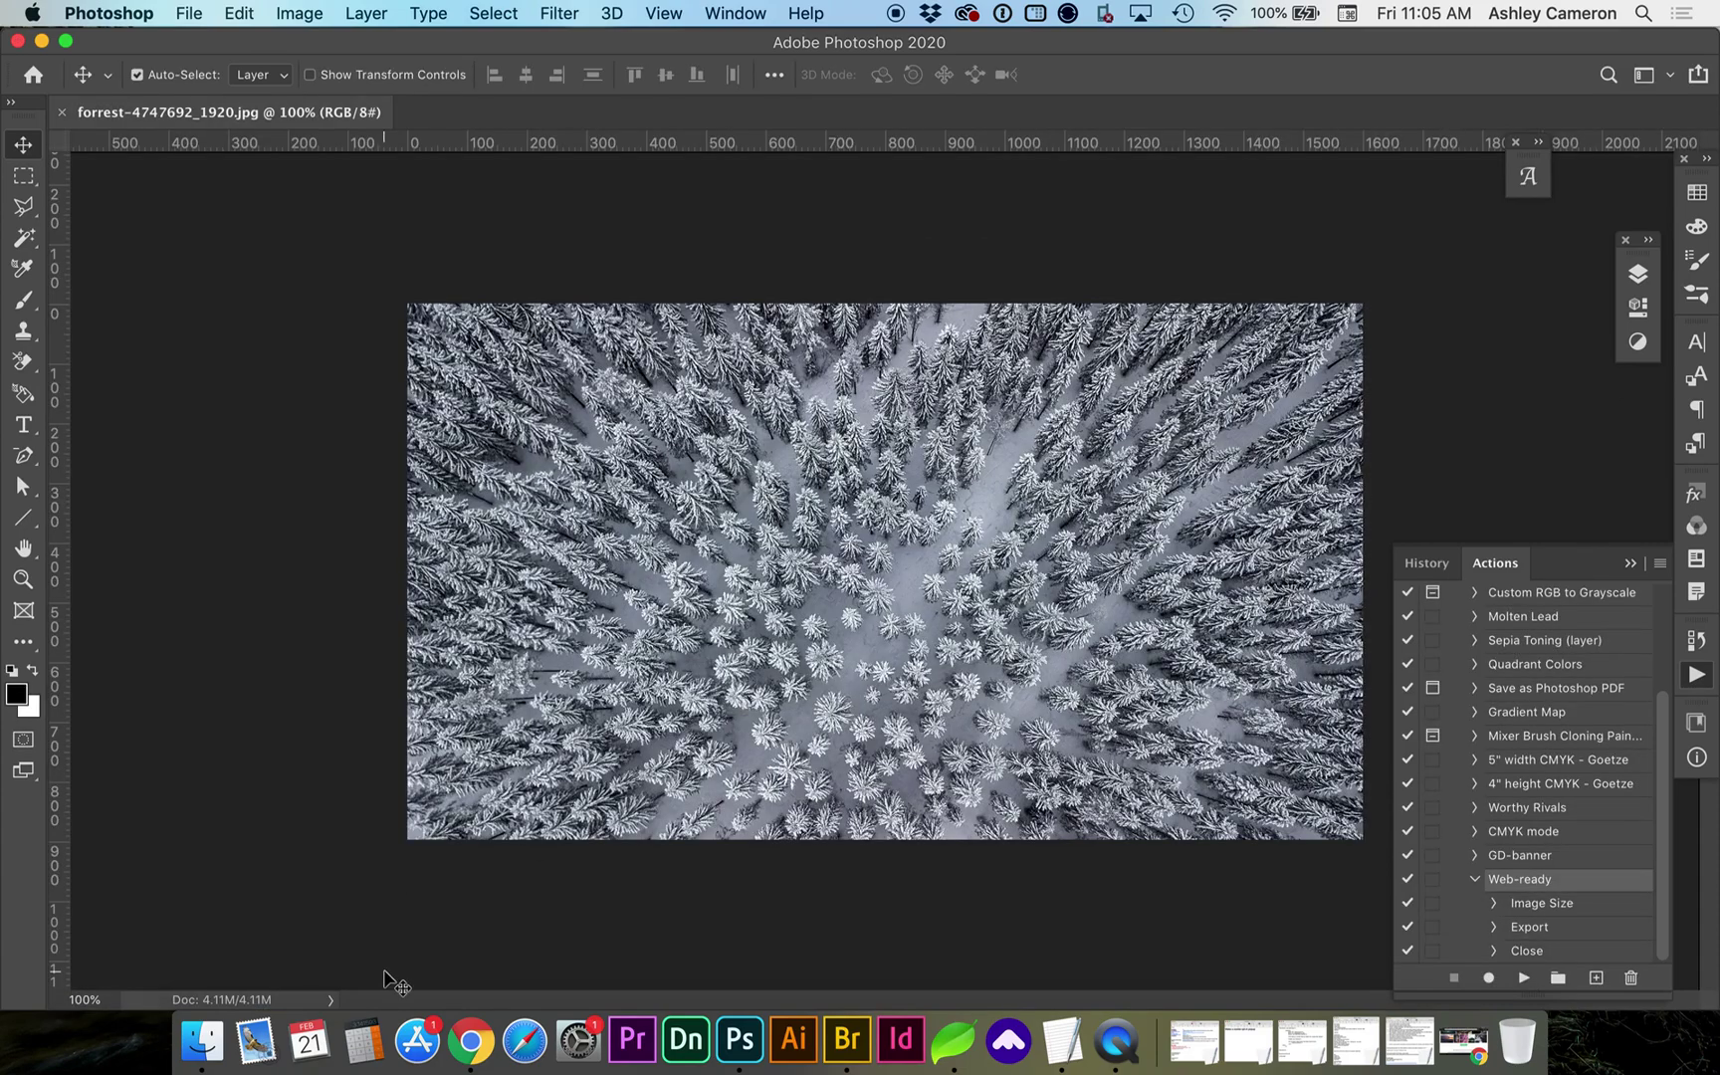
{"action": "left_click", "coordinate": [202, 1040]}
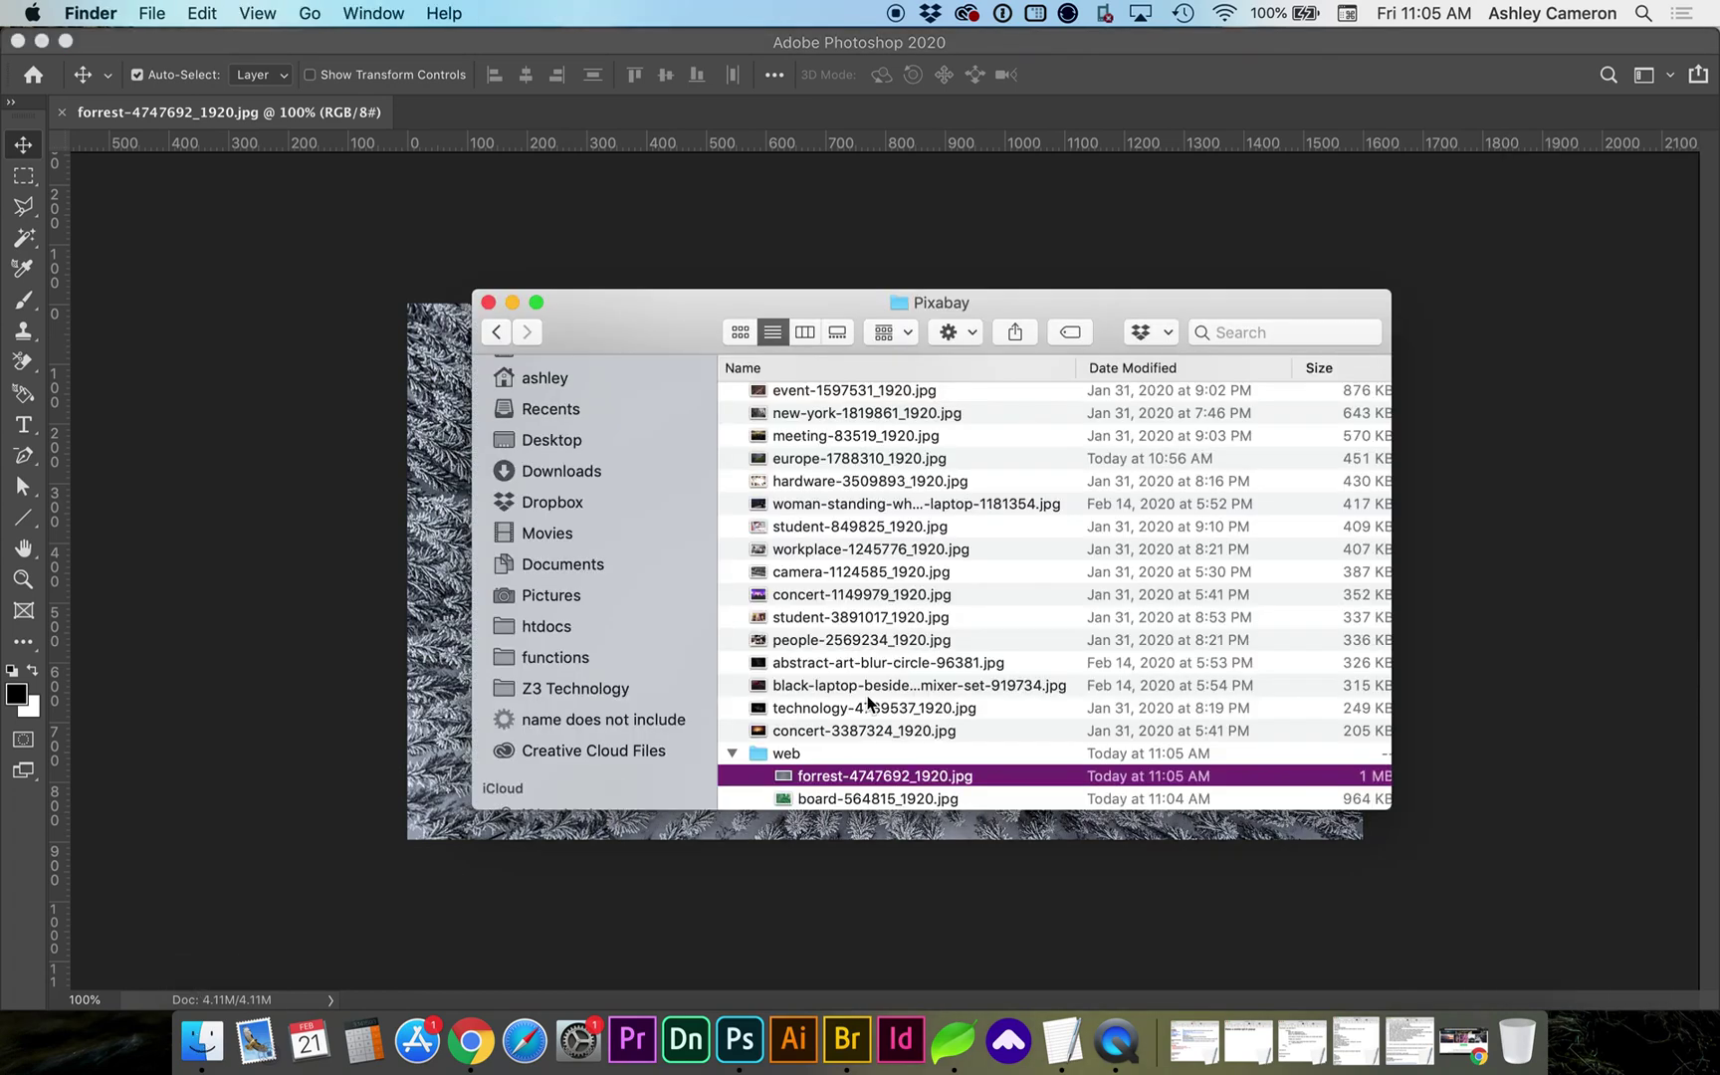
{"action": "scroll", "coordinate": [868, 702], "scroll_direction": "down", "scroll_amount": 6}
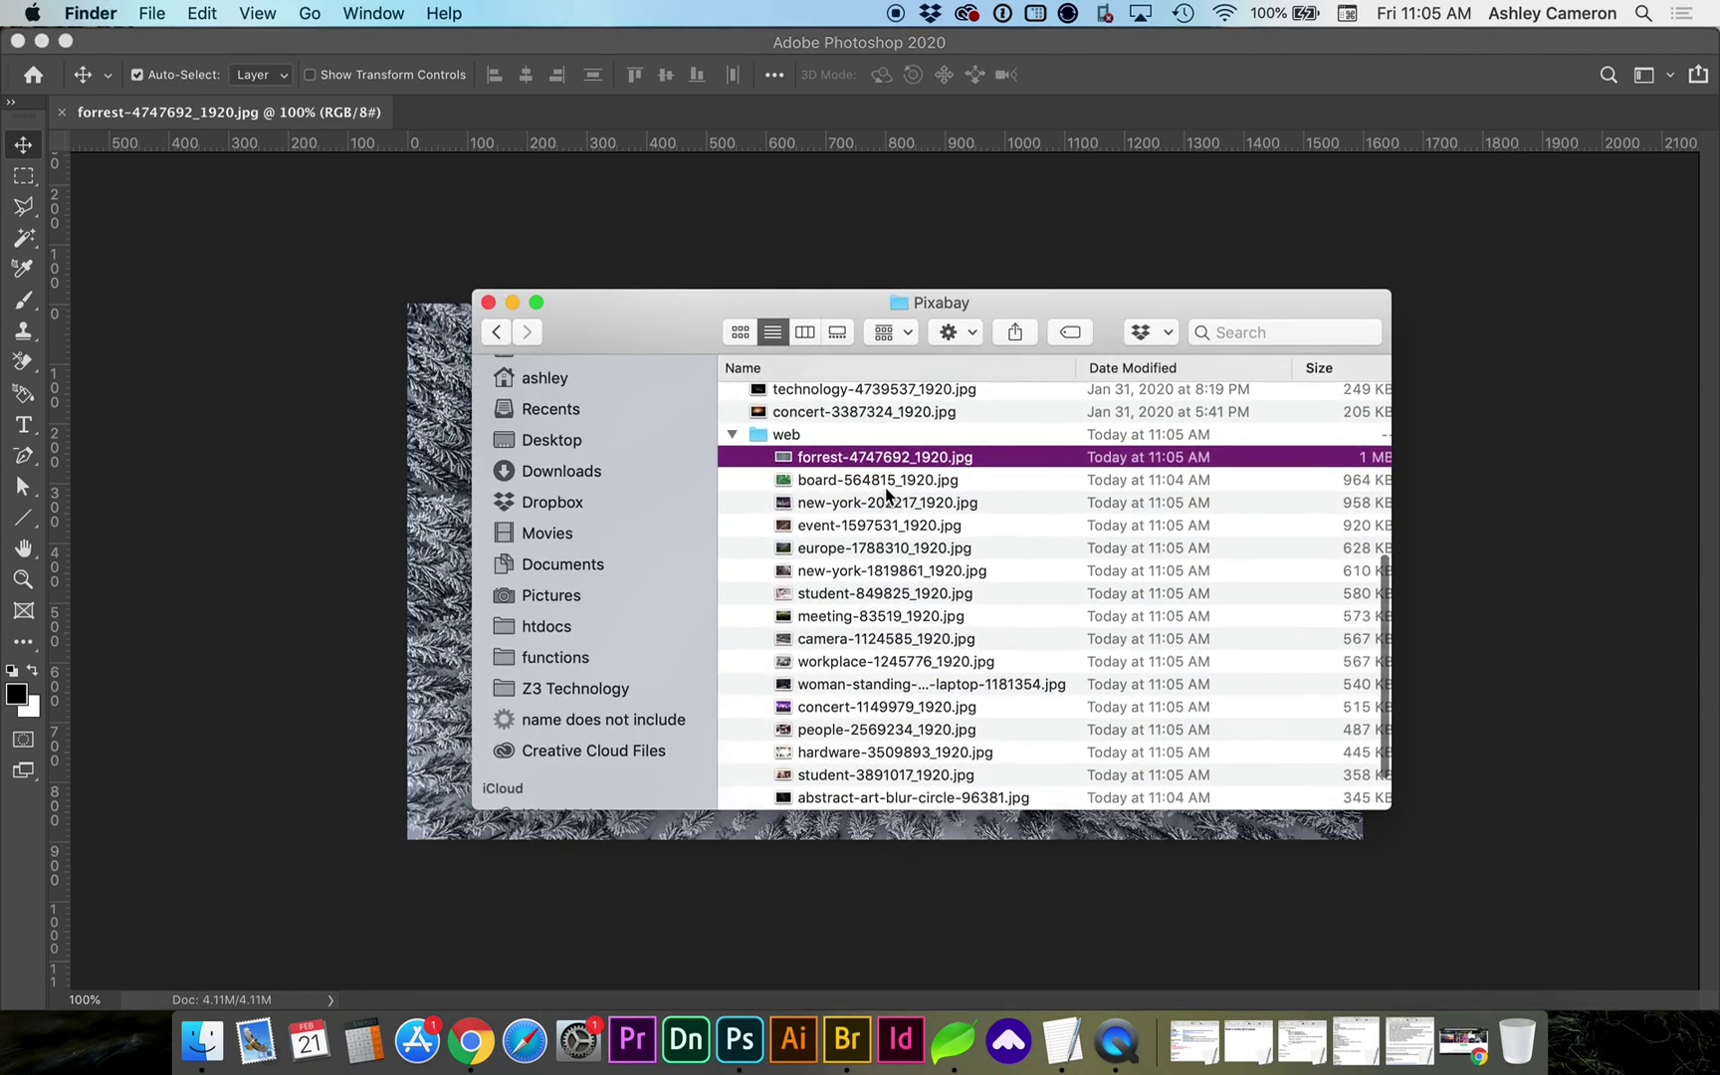
{"action": "scroll", "coordinate": [889, 495], "scroll_direction": "down", "scroll_amount": 5}
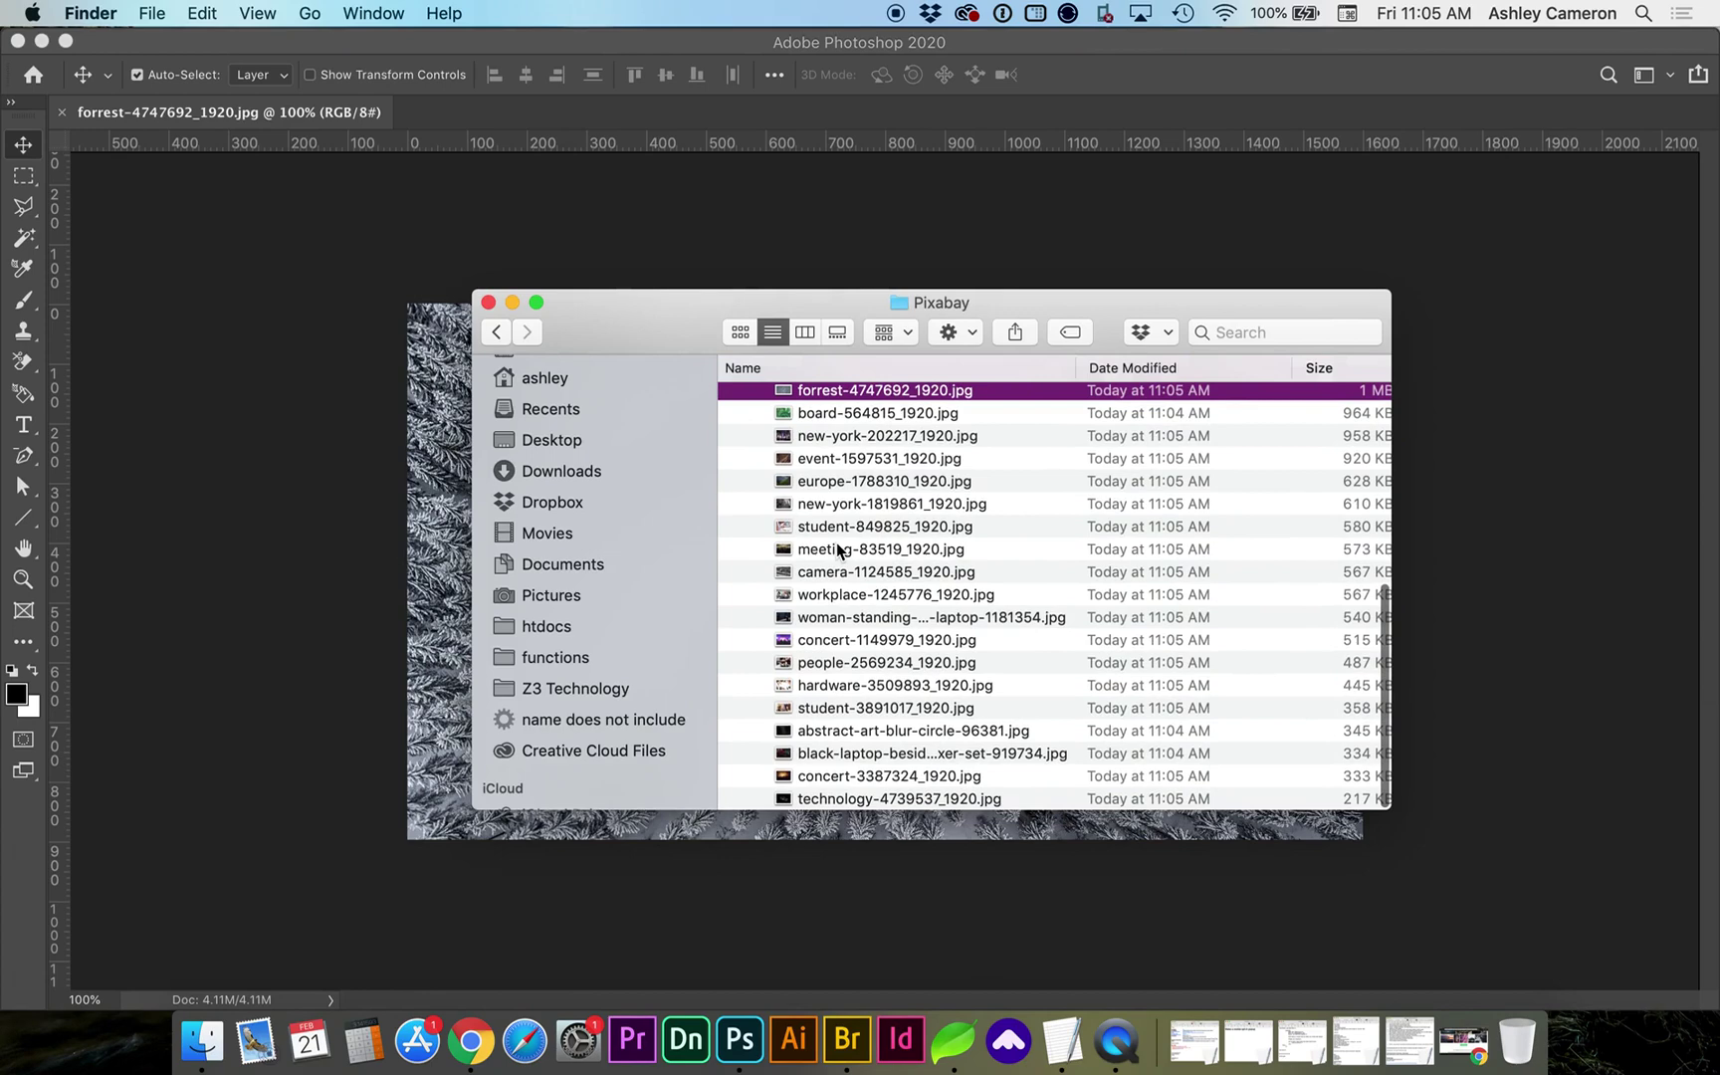
{"action": "scroll", "coordinate": [837, 551], "scroll_direction": "up", "scroll_amount": 2}
{"action": "left_click", "coordinate": [817, 533]}
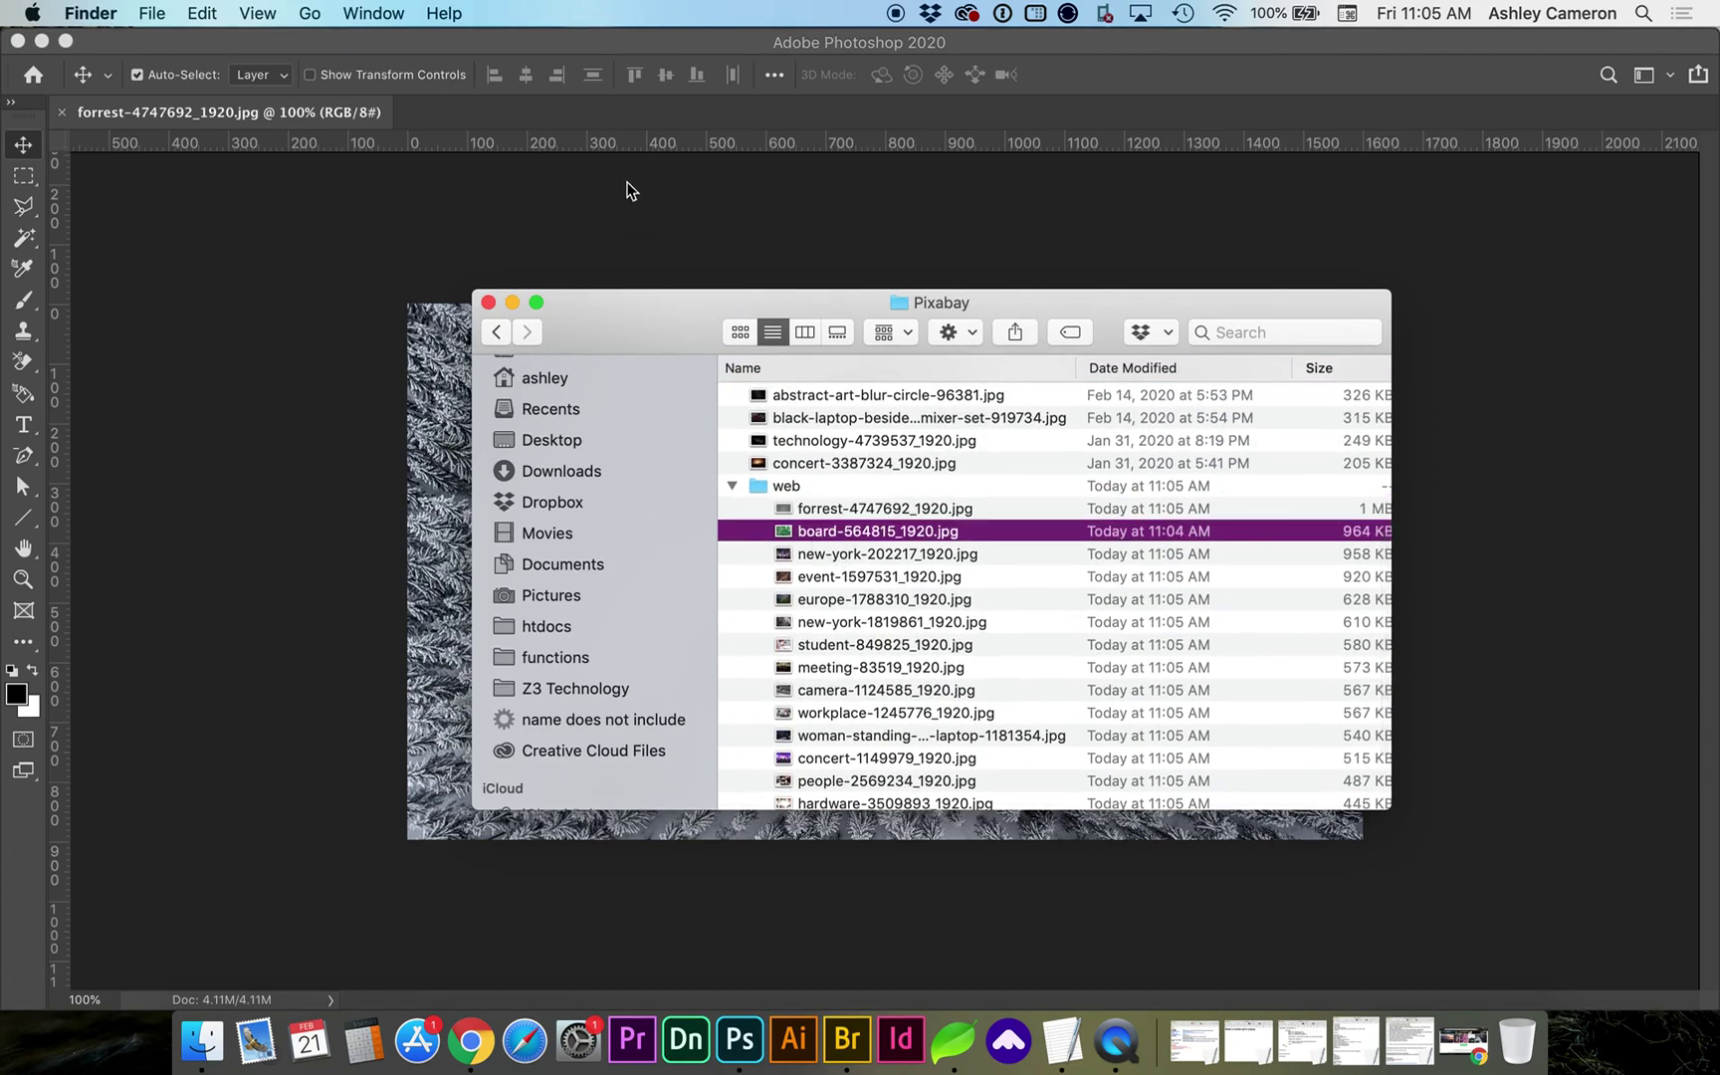
{"action": "left_click", "coordinate": [631, 38]}
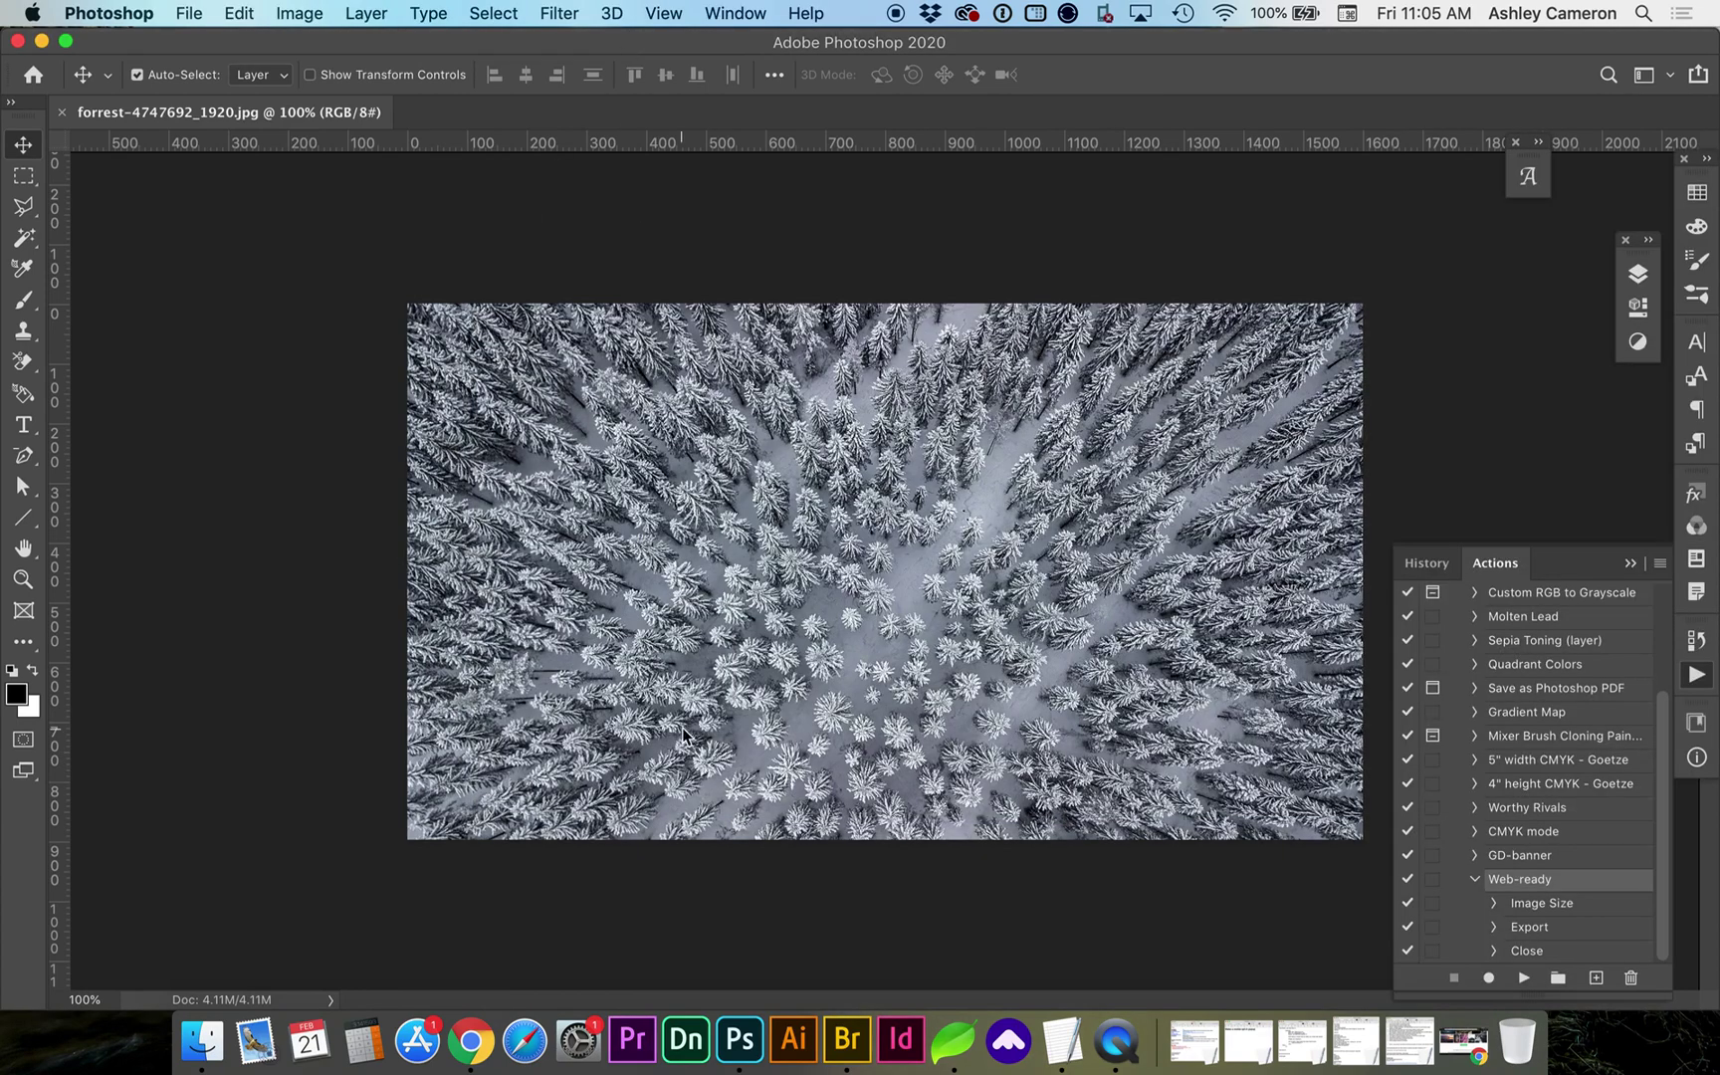
- In Bridge, select the 19 Pixabay images excluding the web folder and open Tools > Photoshop
{"action": "left_click", "coordinate": [846, 1038]}
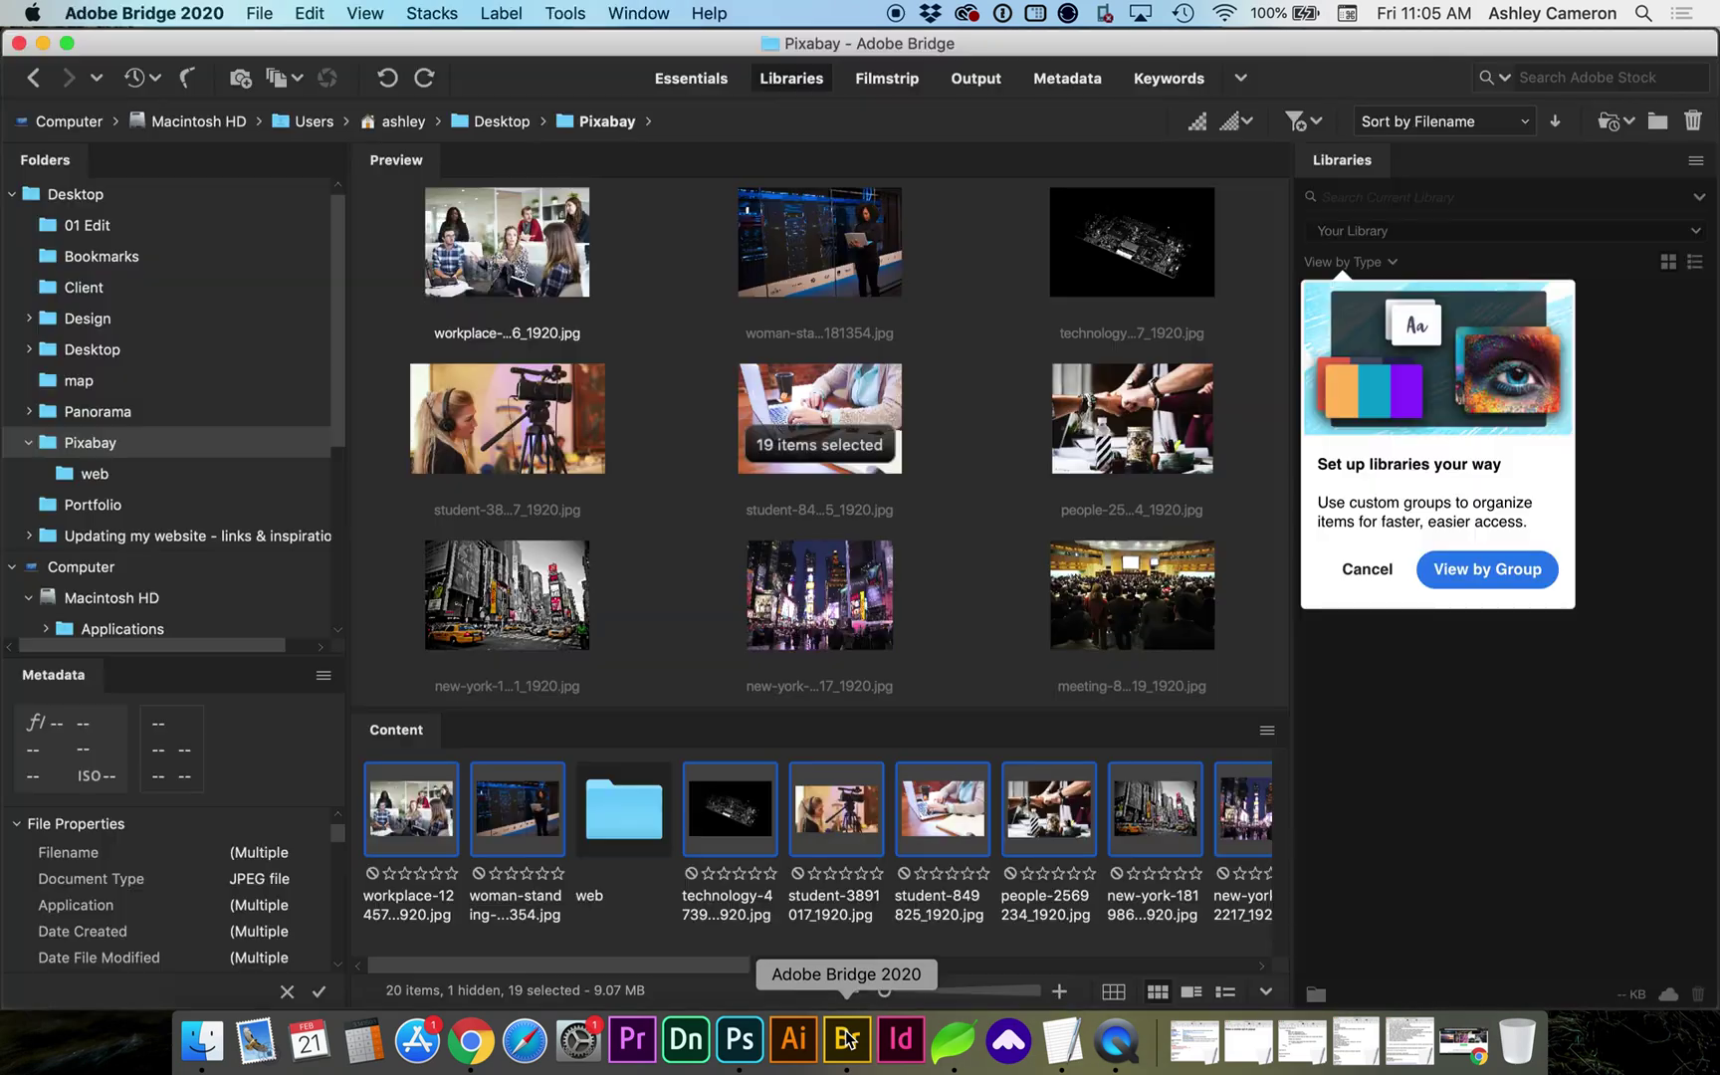
{"action": "left_click", "coordinate": [619, 828]}
{"action": "left_click", "coordinate": [435, 822]}
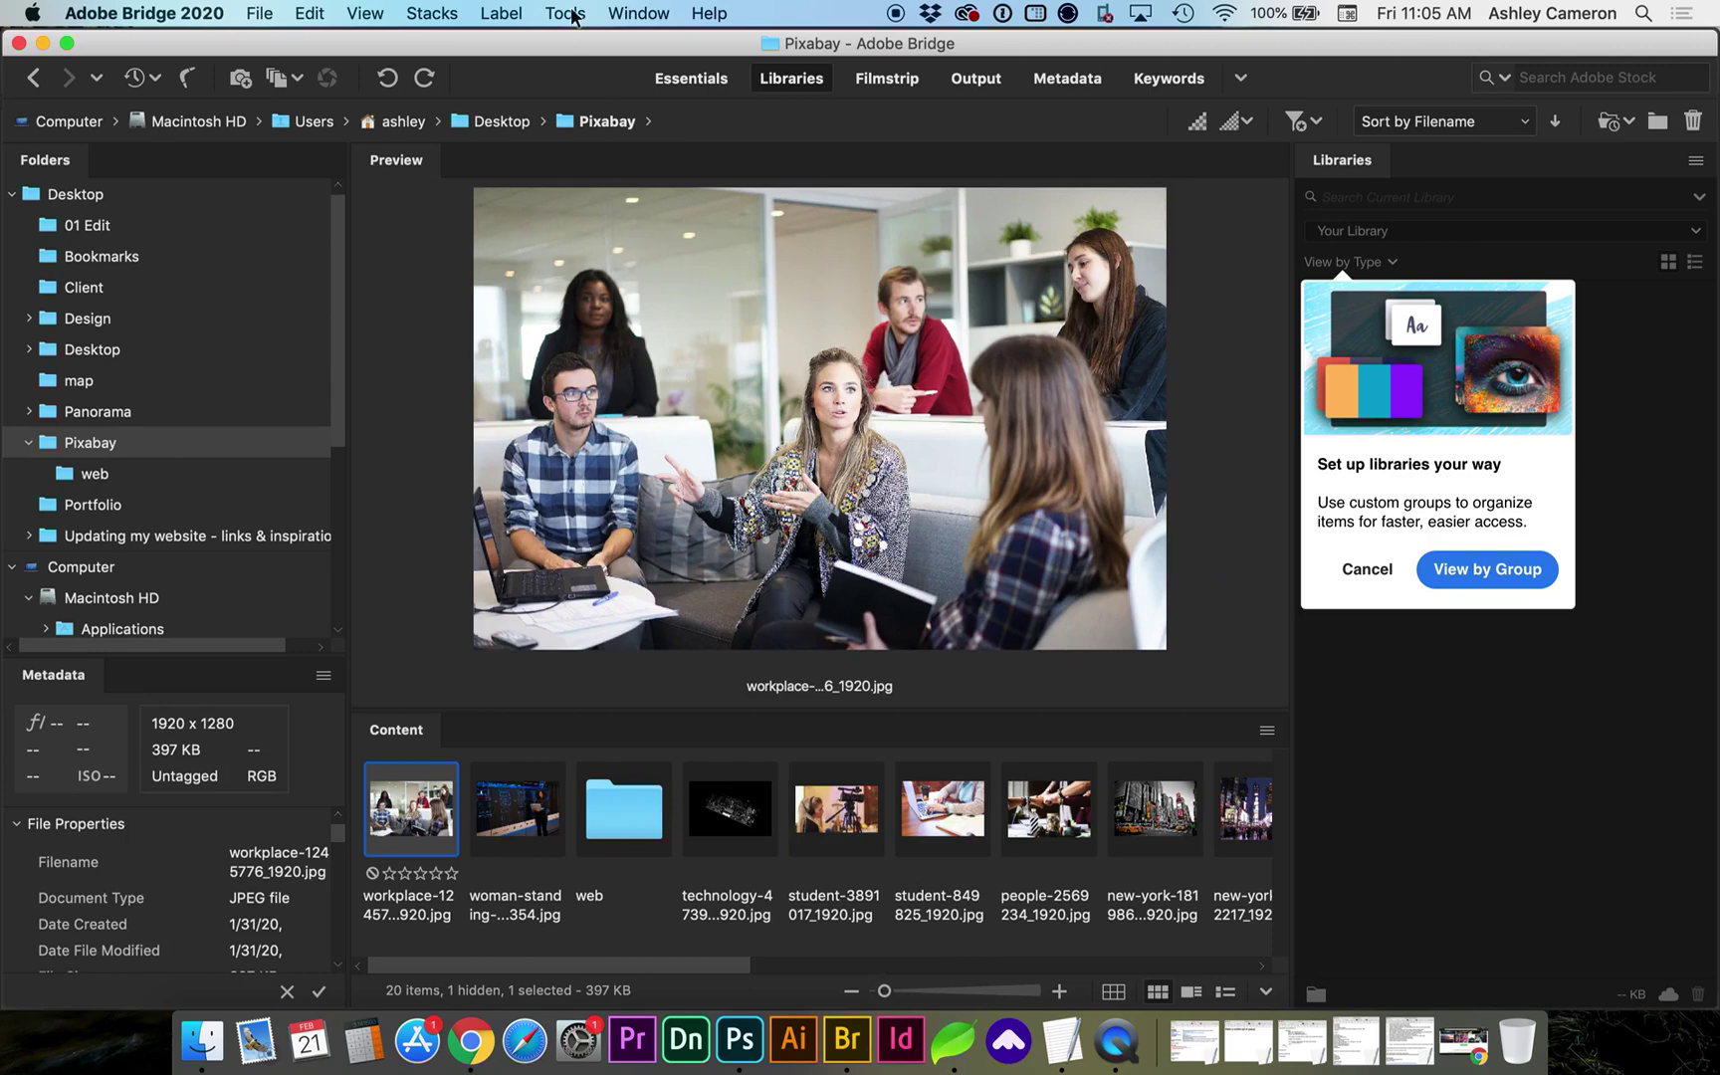
{"action": "key", "text": "super+a"}
{"action": "left_click", "coordinate": [618, 810], "text": "super"}
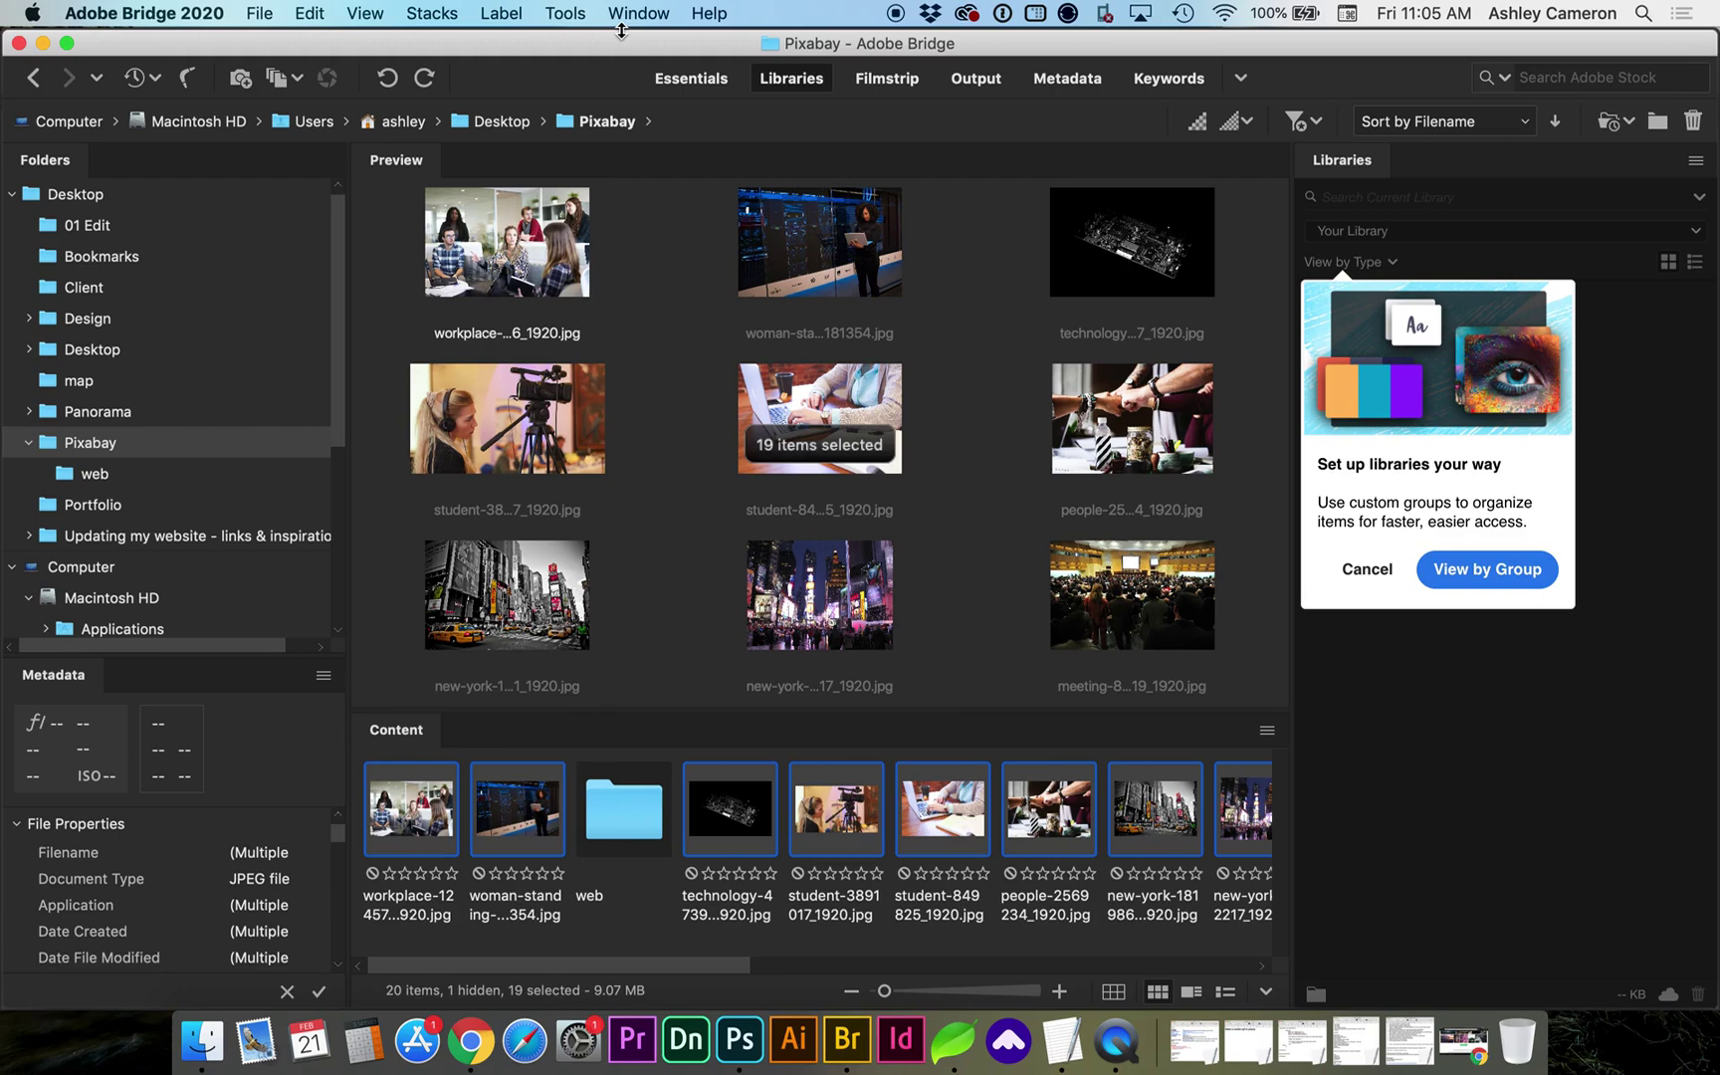
{"action": "left_click", "coordinate": [565, 15]}
{"action": "mouse_move", "coordinate": [580, 229]}
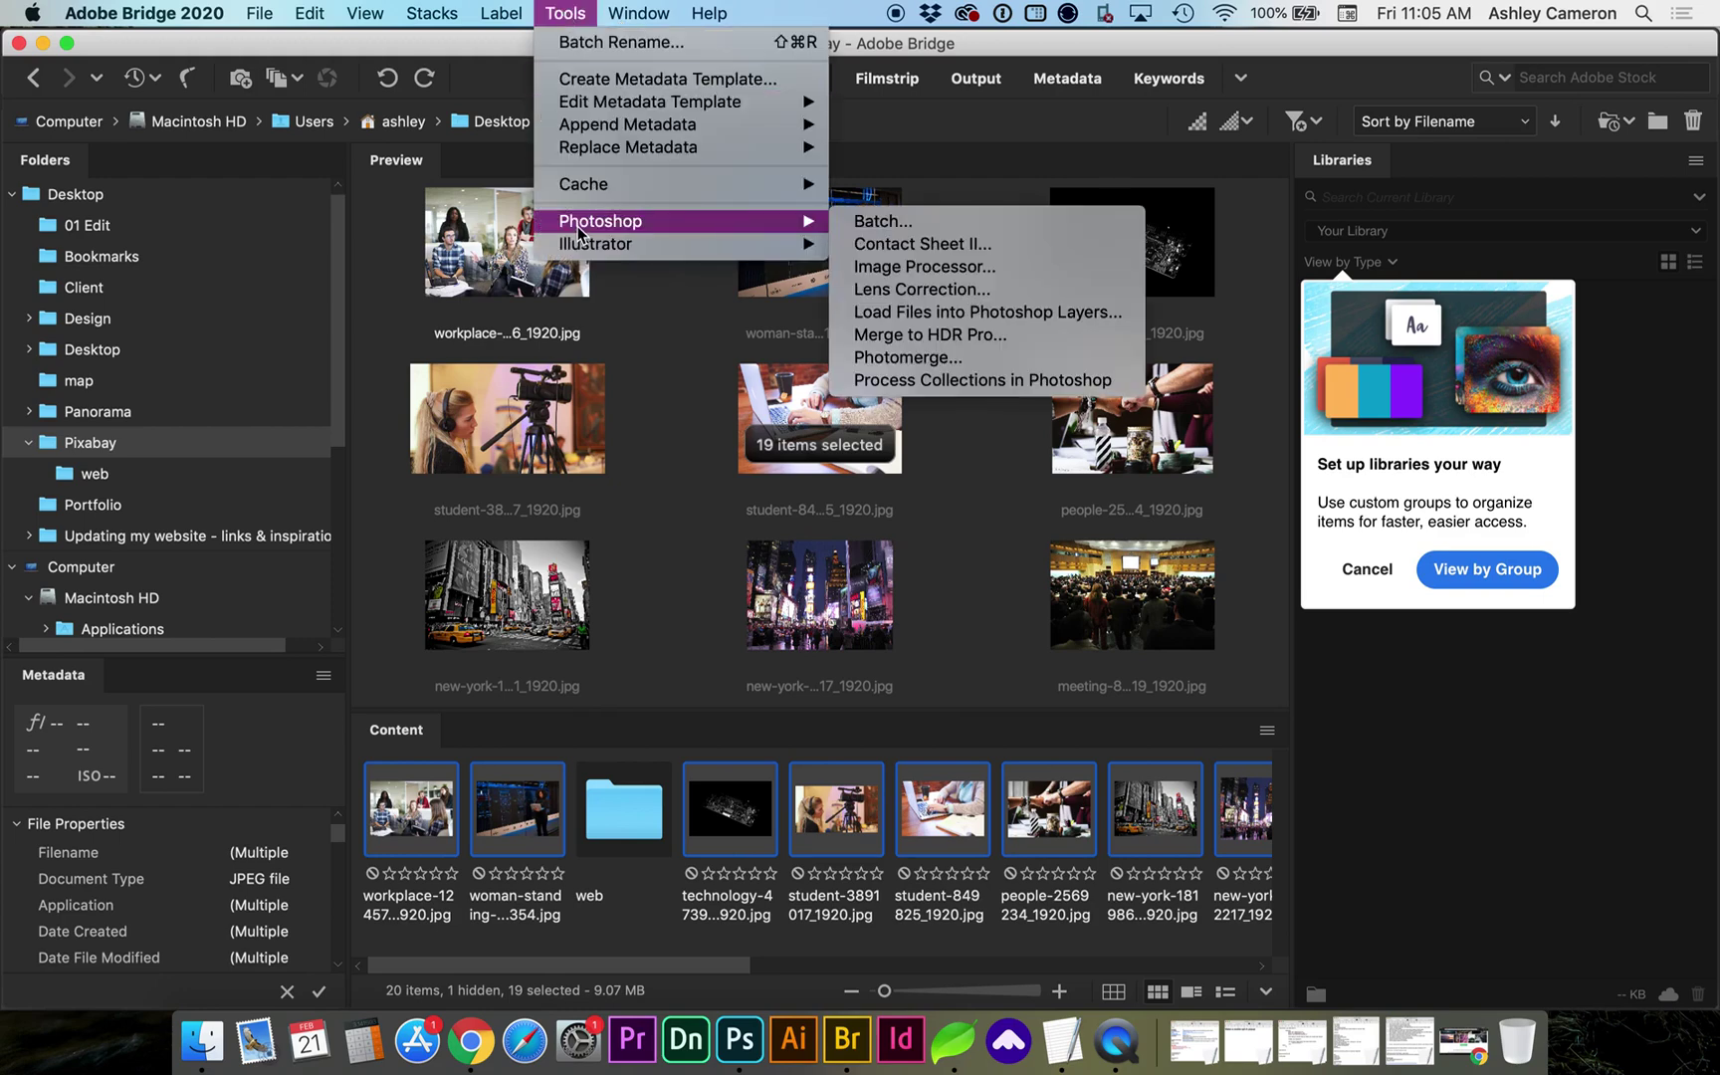
- Start Image Processor on the 19 Bridge images and choose to save to a specific folder
{"action": "left_click", "coordinate": [931, 268]}
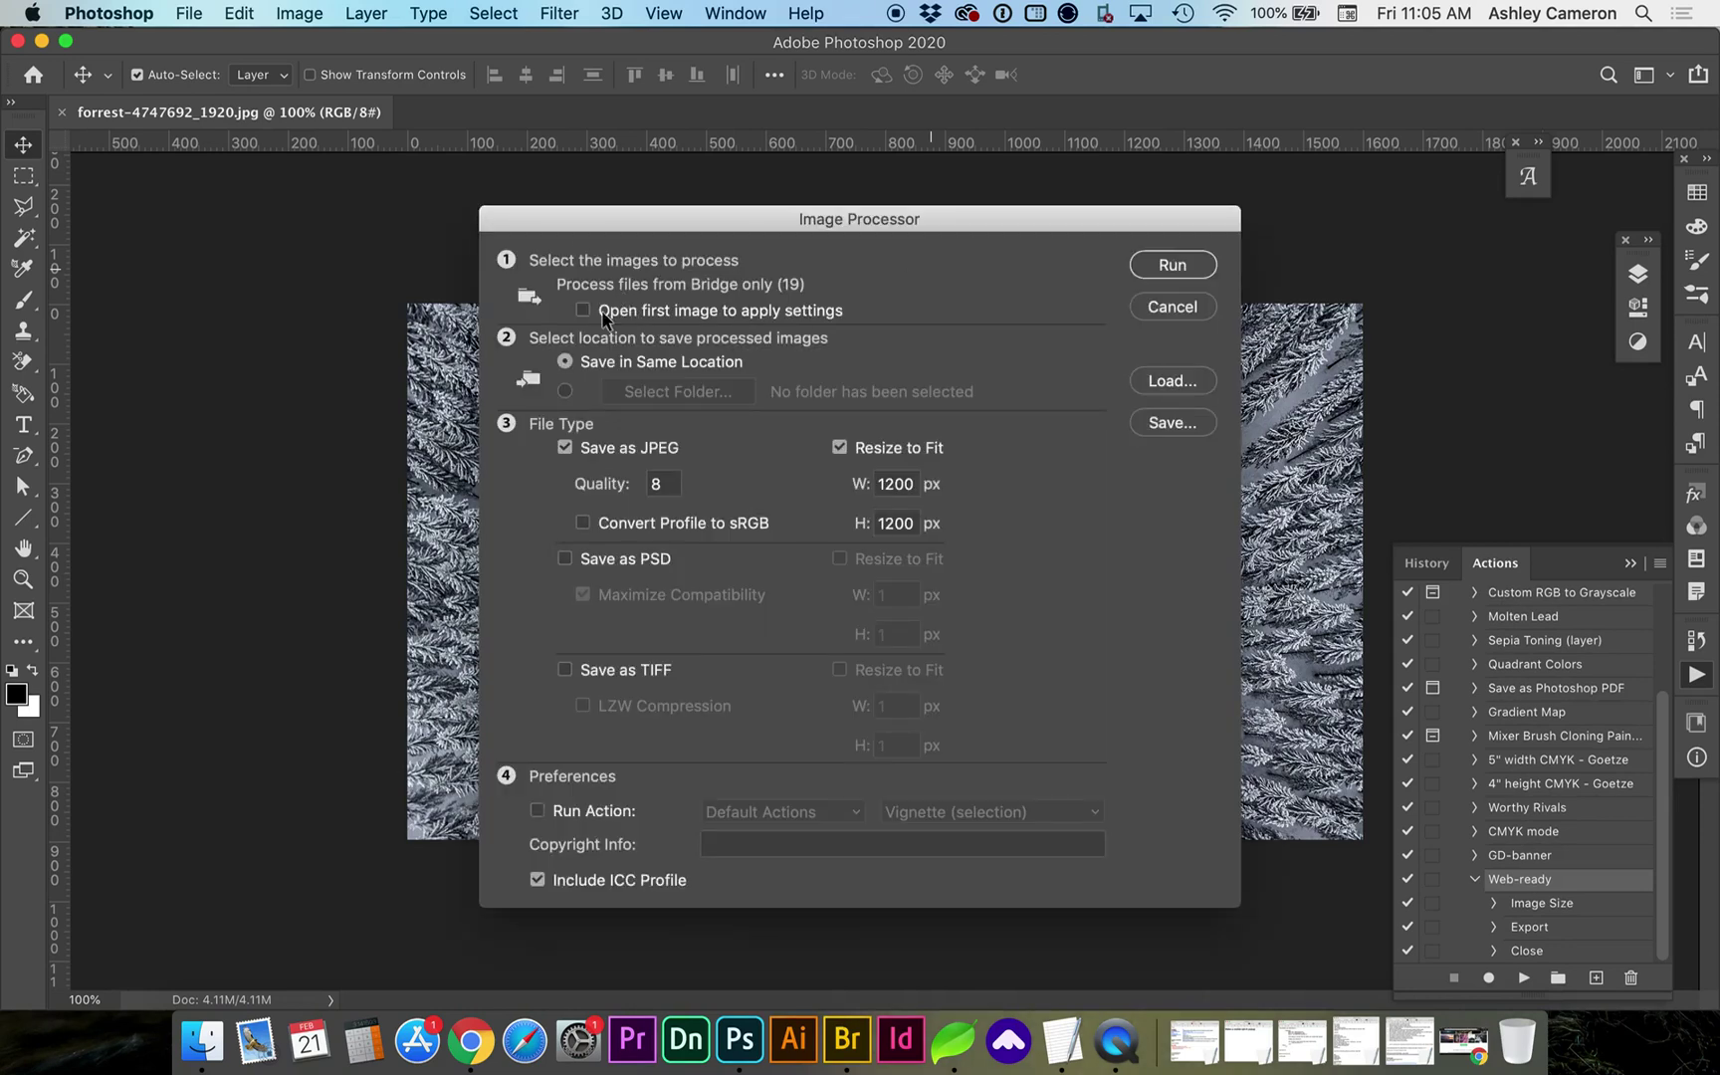
{"action": "left_click", "coordinate": [566, 390]}
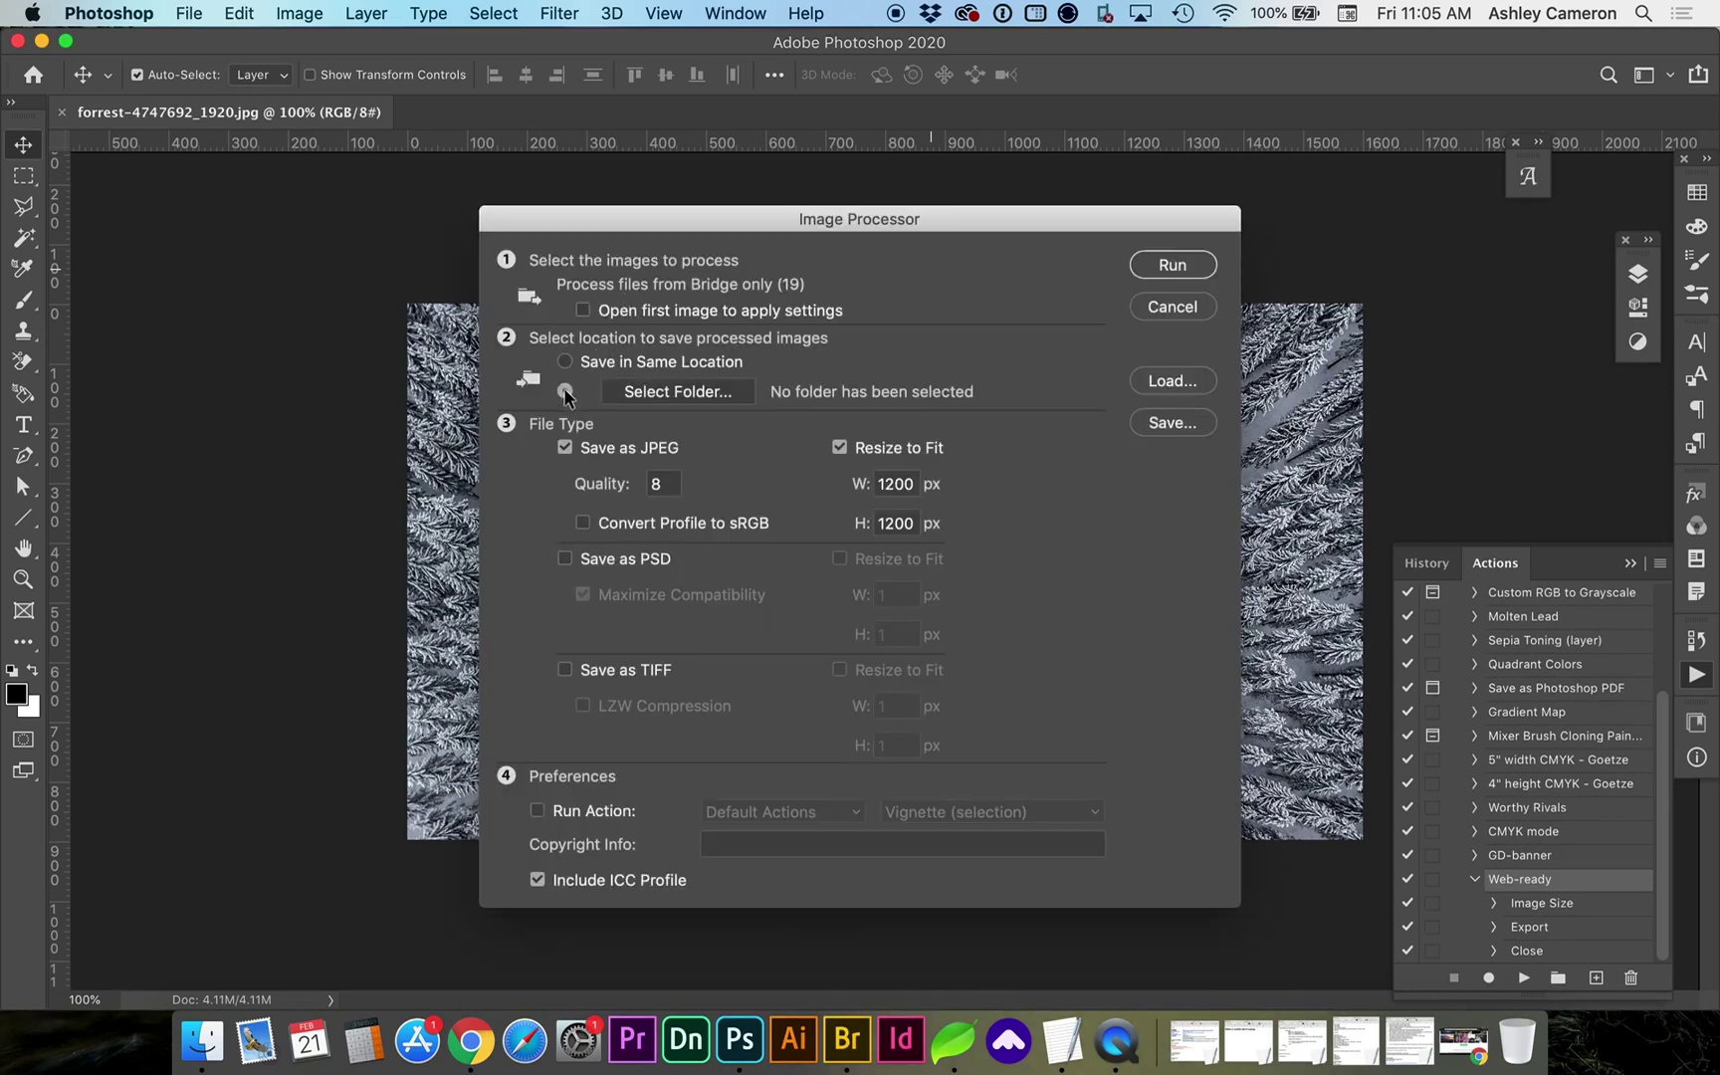
{"action": "left_click", "coordinate": [657, 390]}
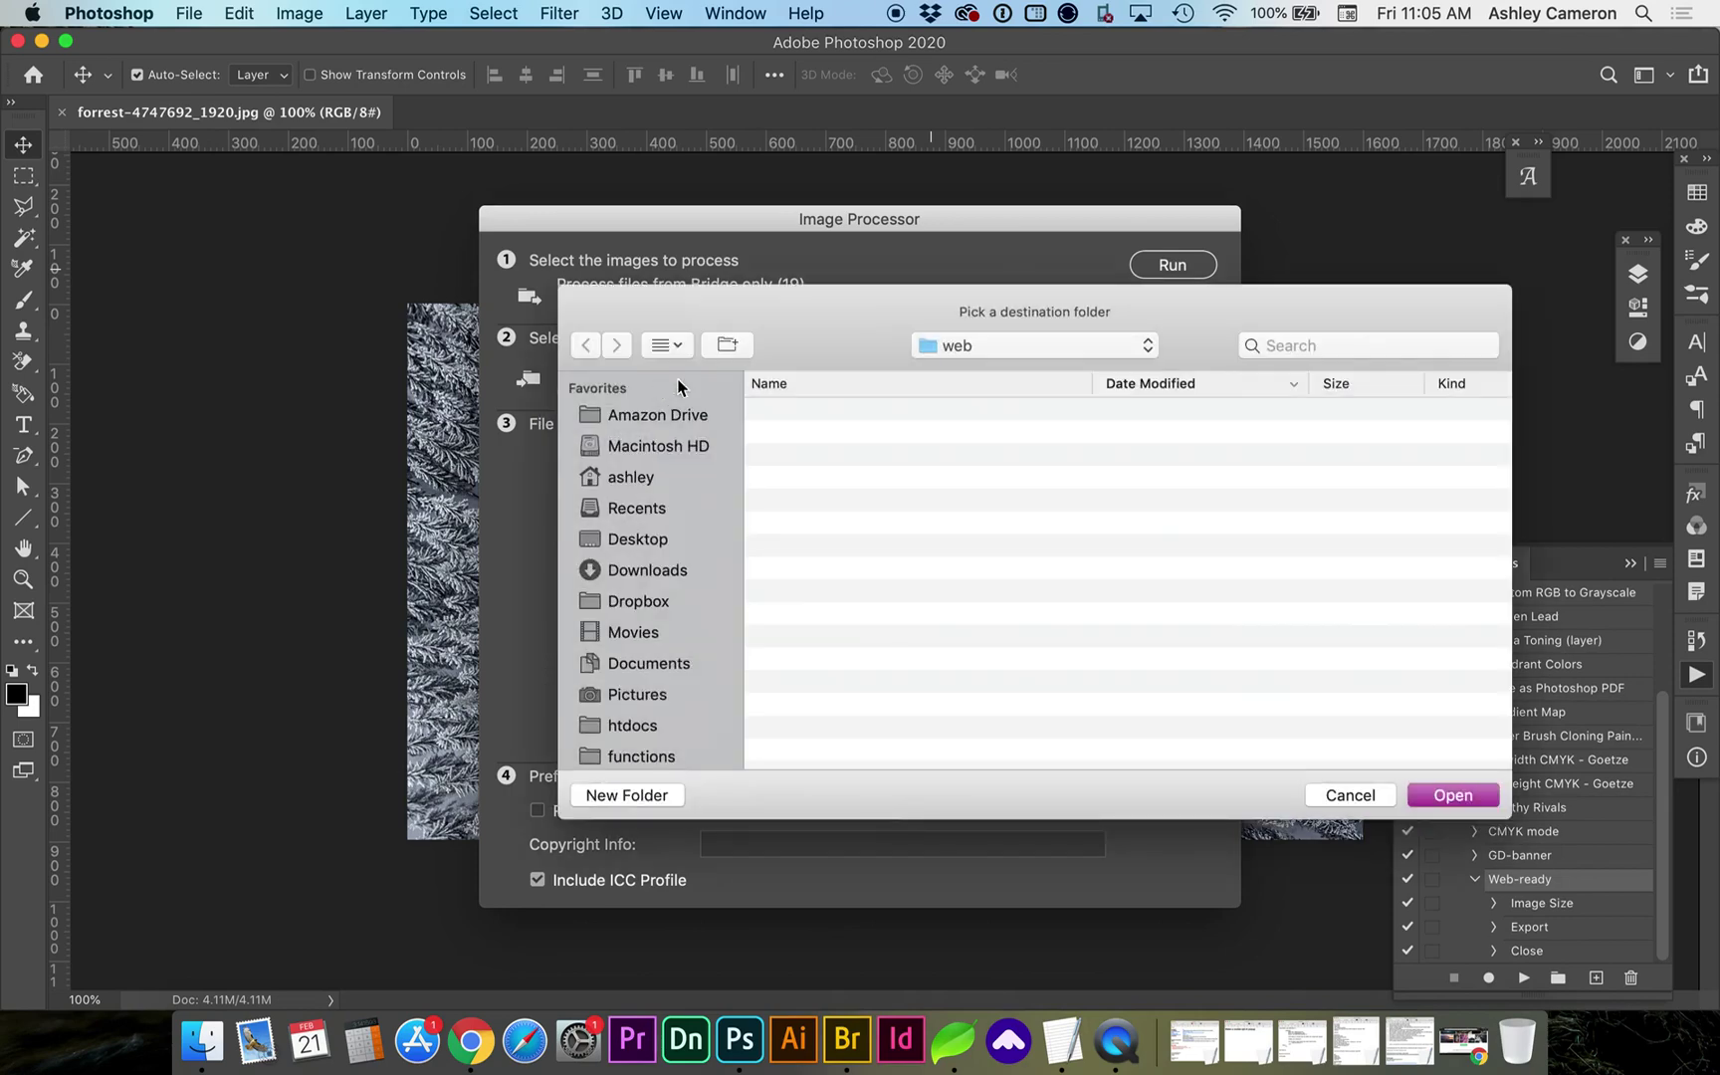
- Create a new web2 folder inside Pixabay and set it as the destination
{"action": "left_click", "coordinate": [986, 344]}
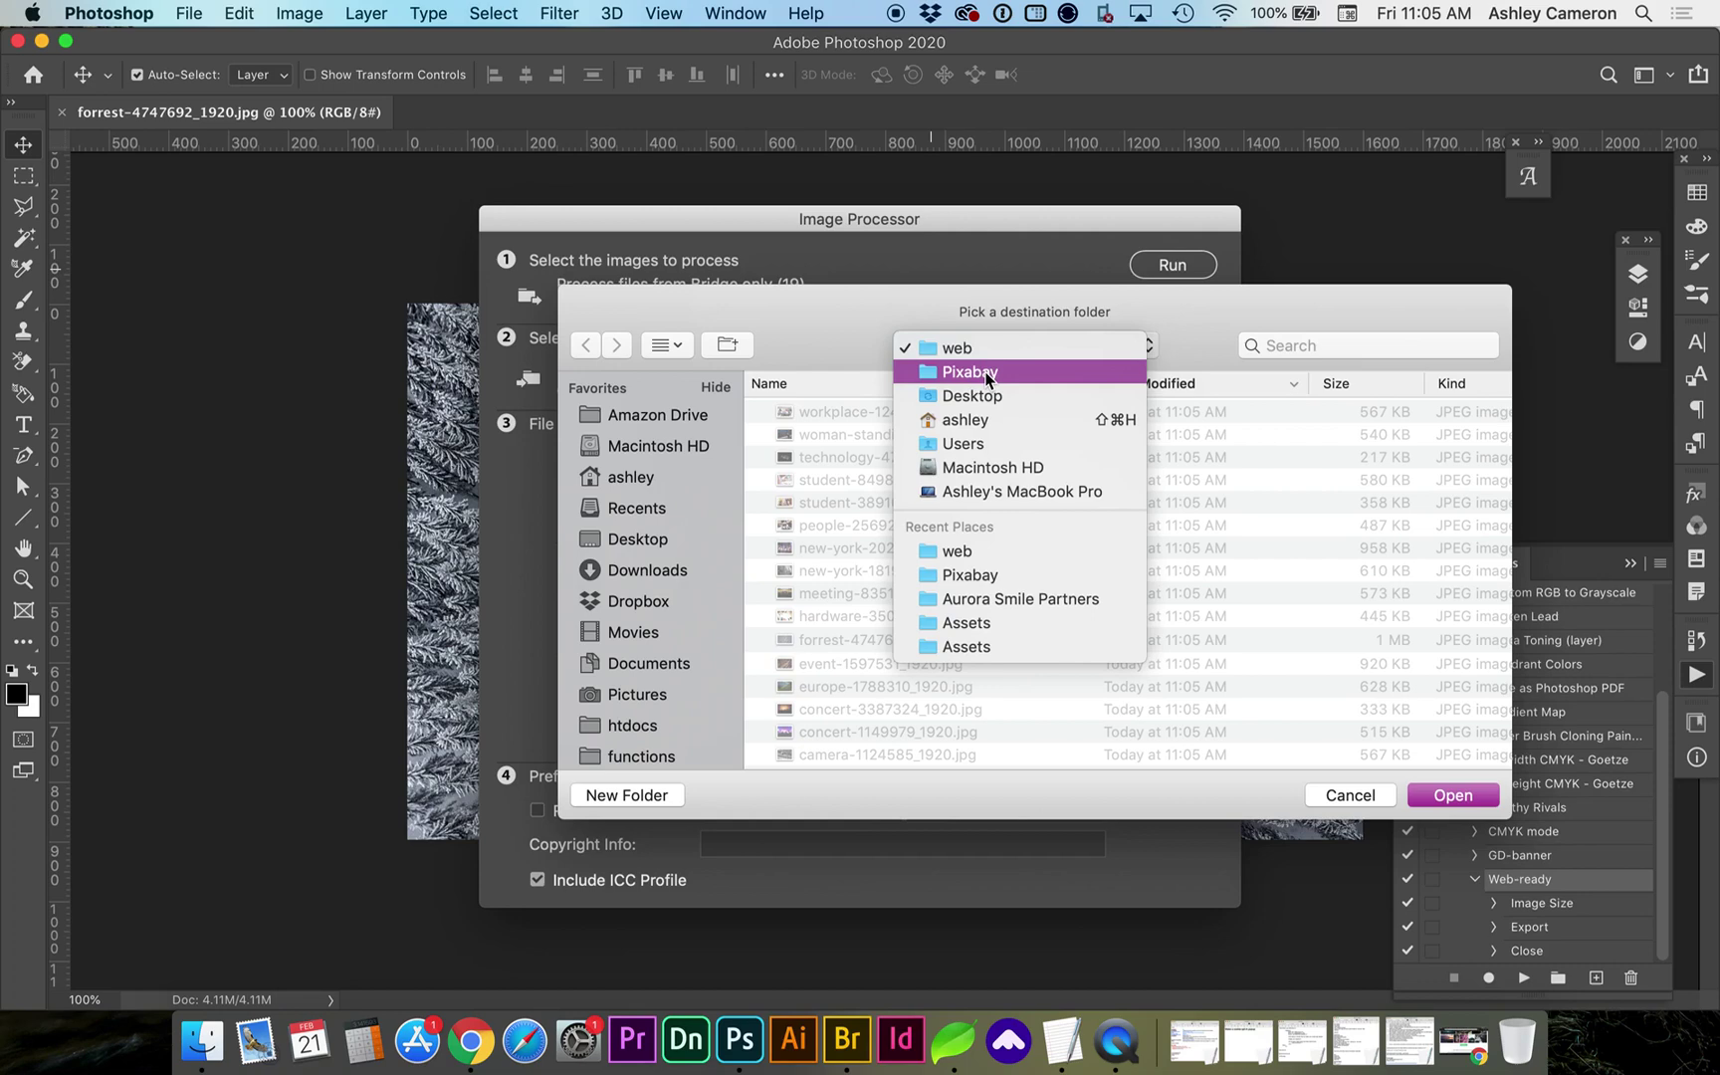
{"action": "left_click", "coordinate": [987, 374]}
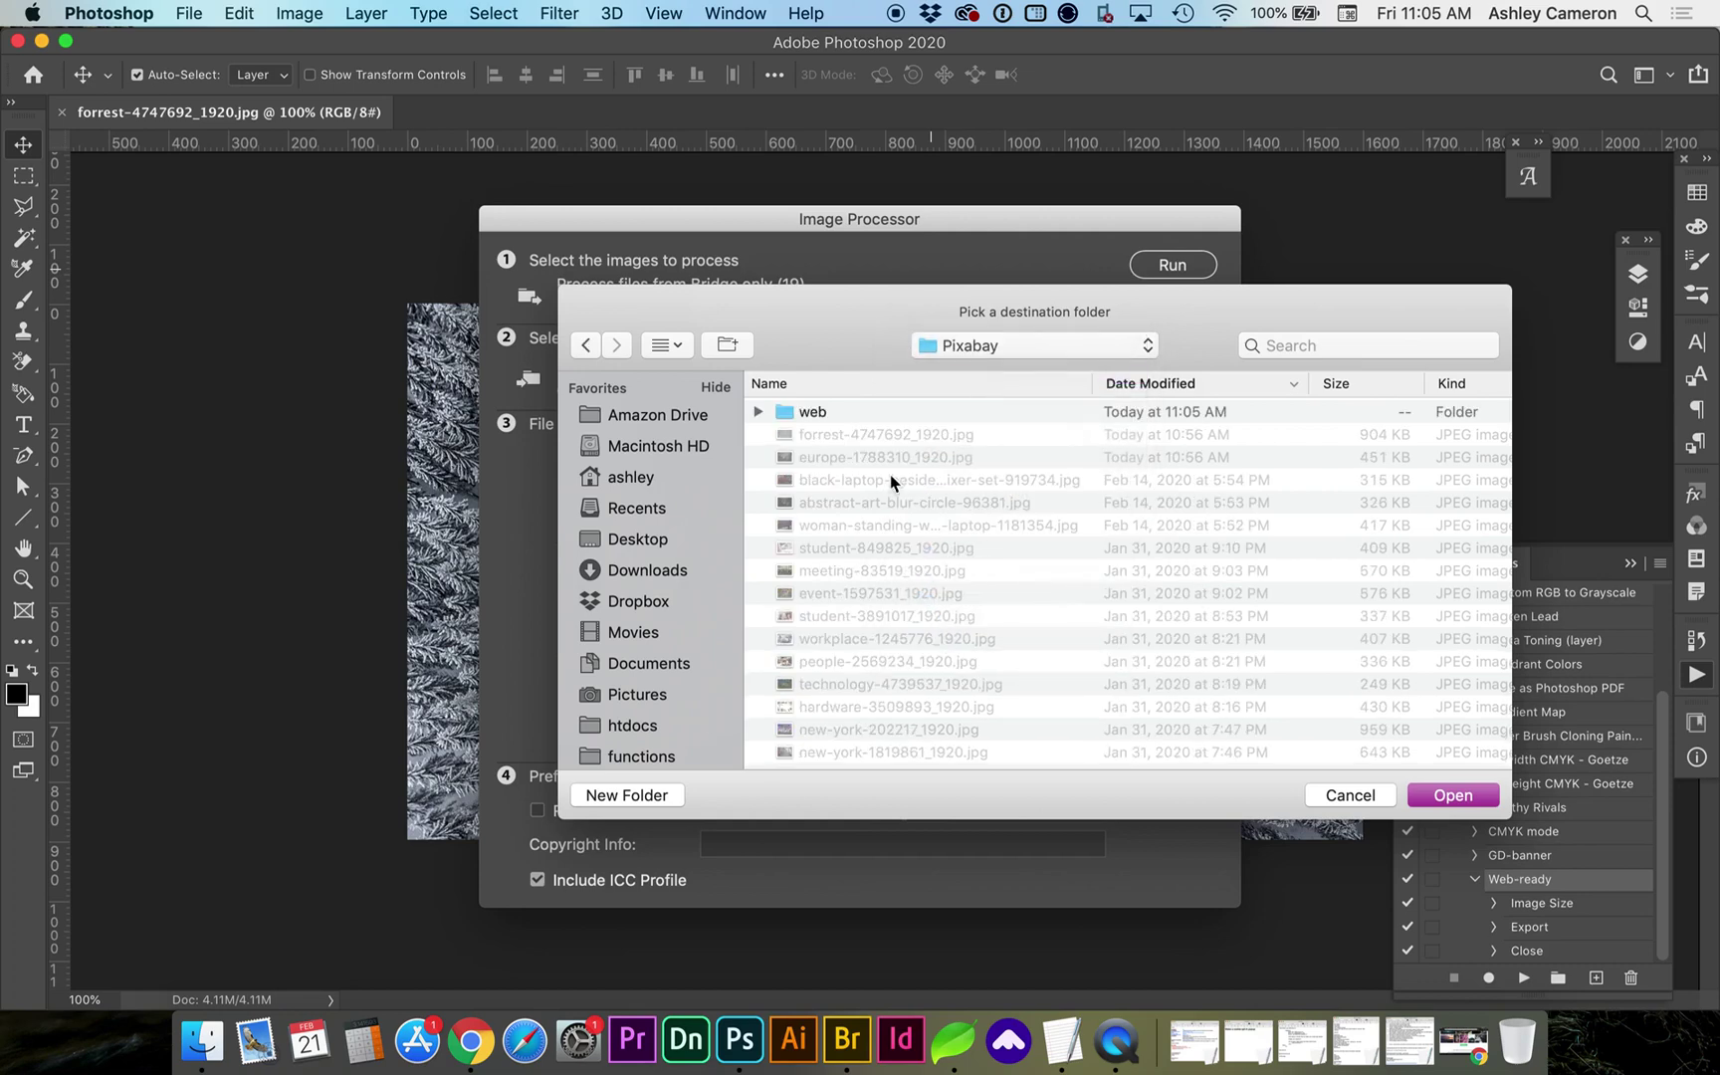
{"action": "left_click", "coordinate": [627, 795]}
{"action": "type", "text": "web2"}
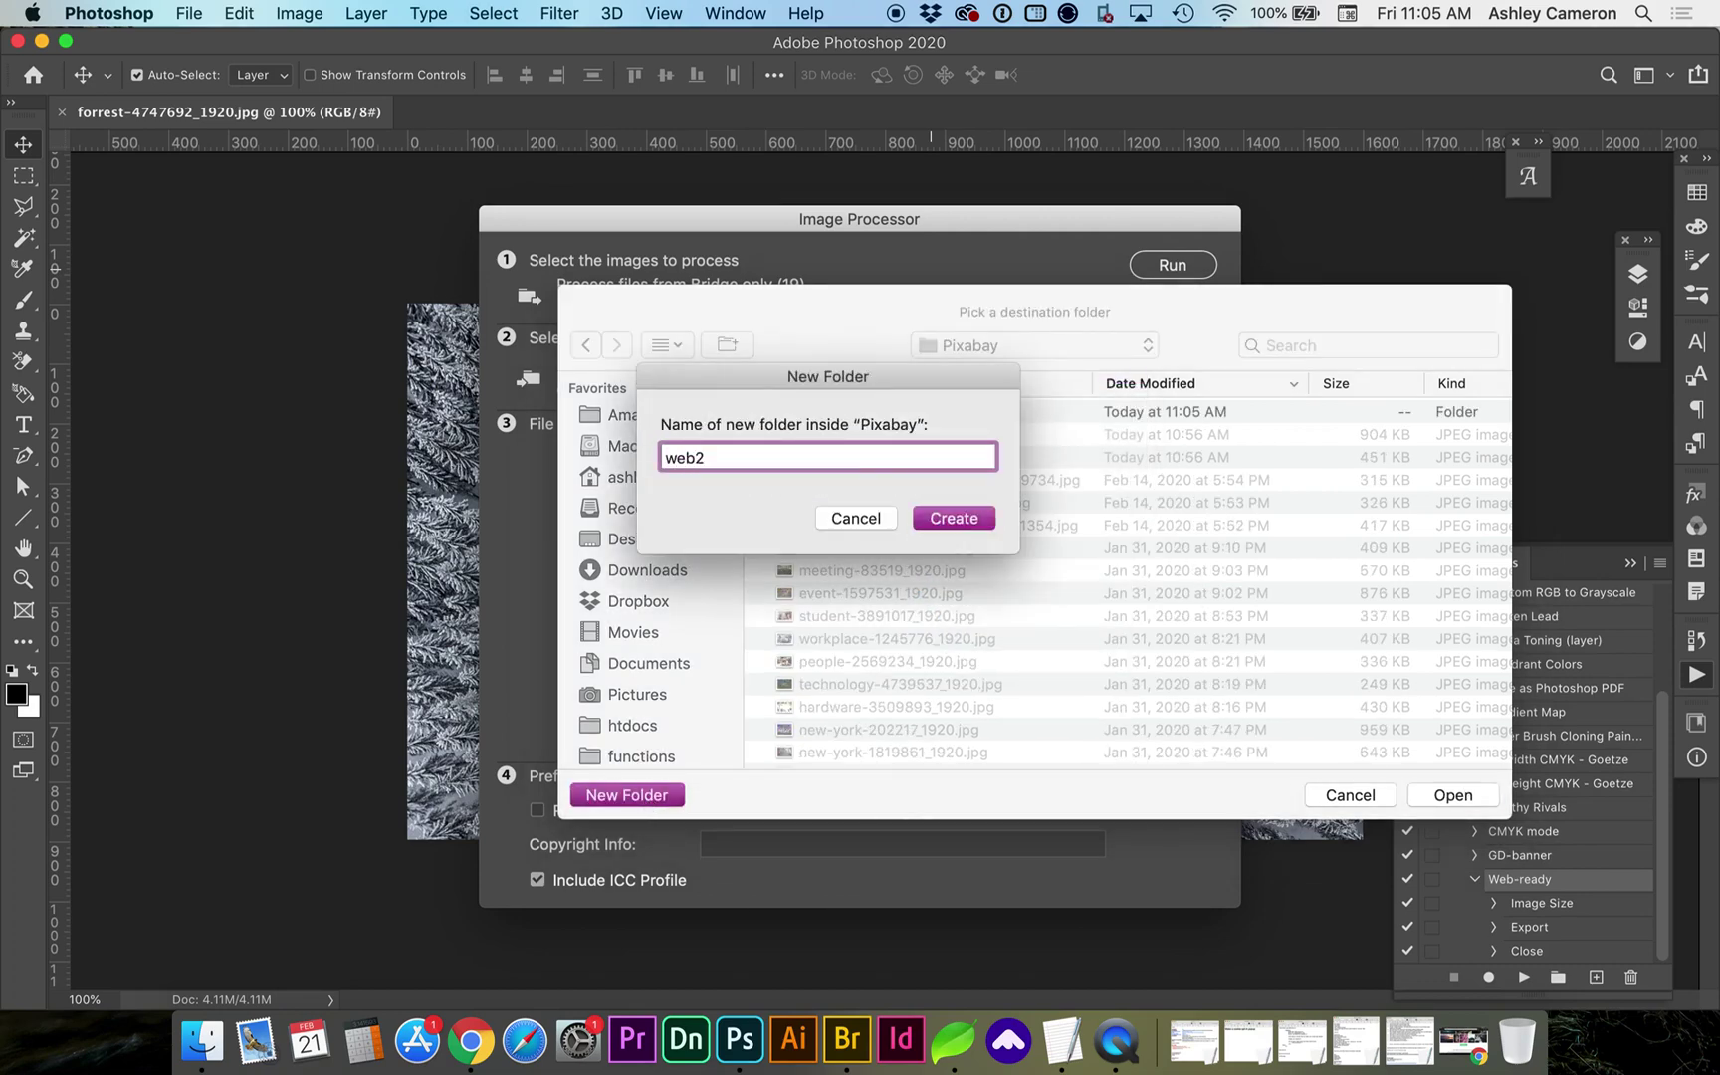
{"action": "key", "text": "Return"}
{"action": "left_click", "coordinate": [1456, 799]}
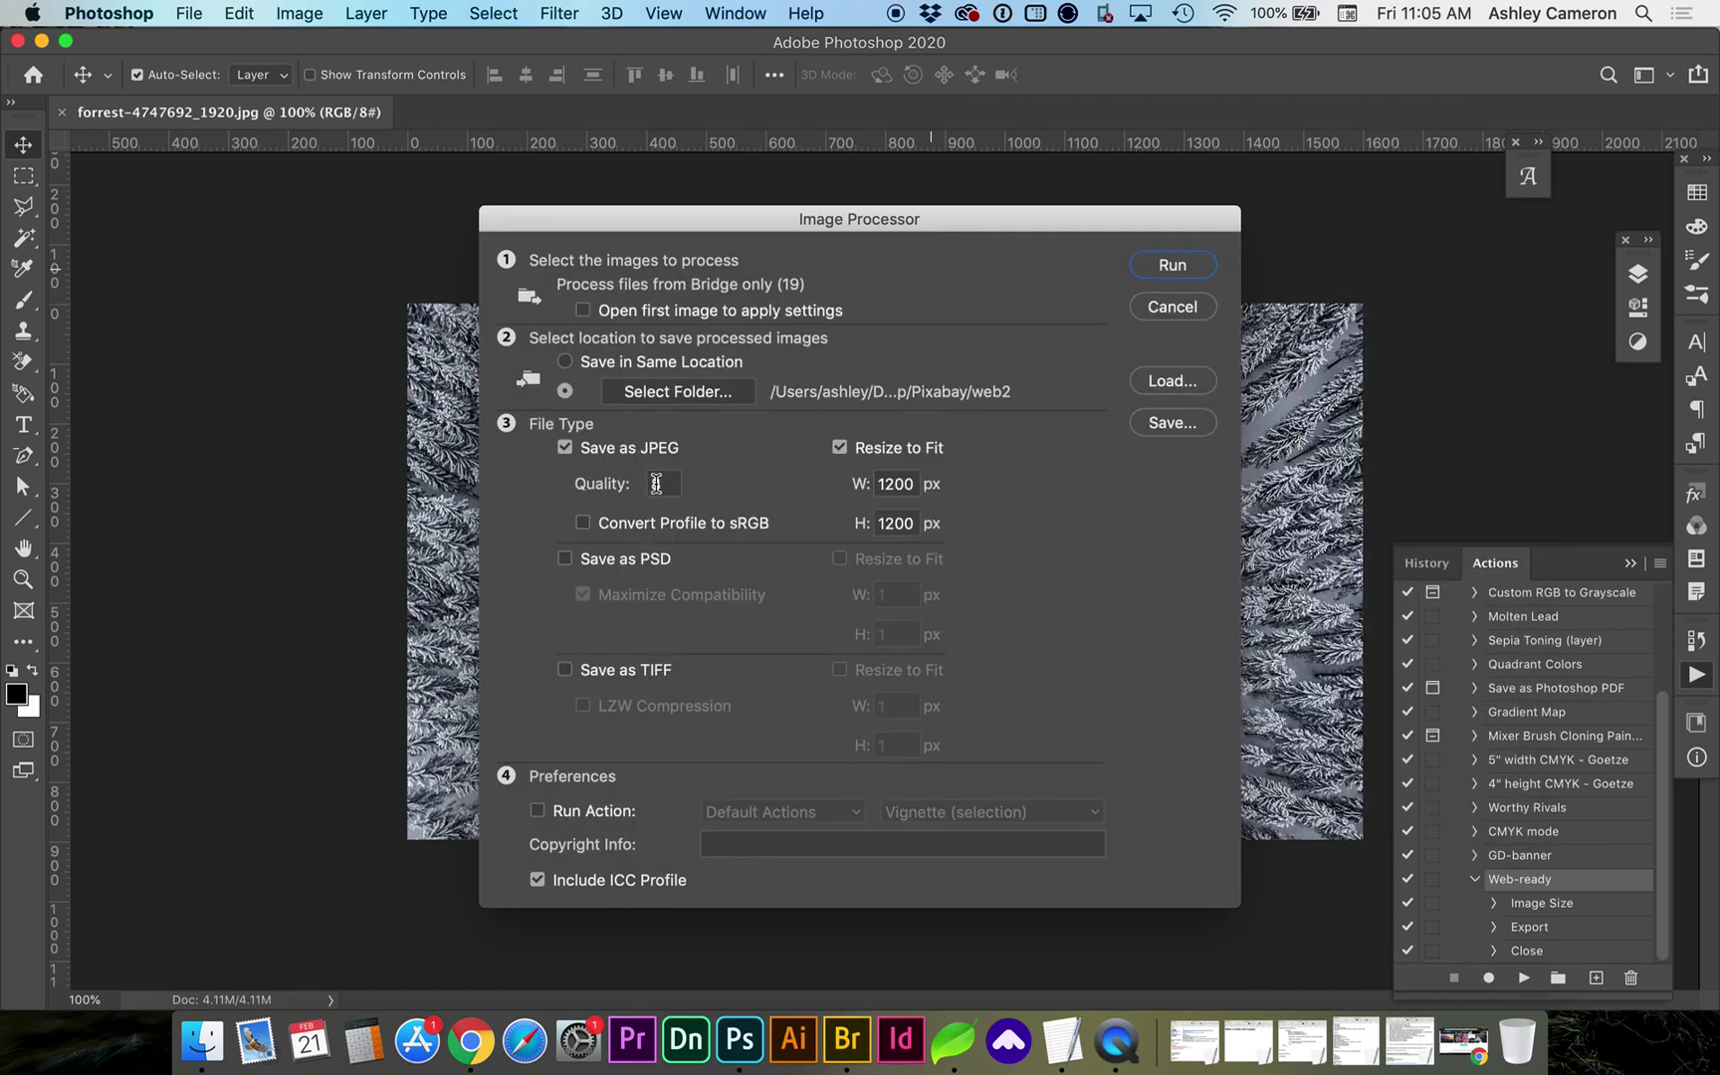
- Change the Resize to Fit width from 1200 to 1600 px and run on all 19 images
{"action": "left_click", "coordinate": [893, 485]}
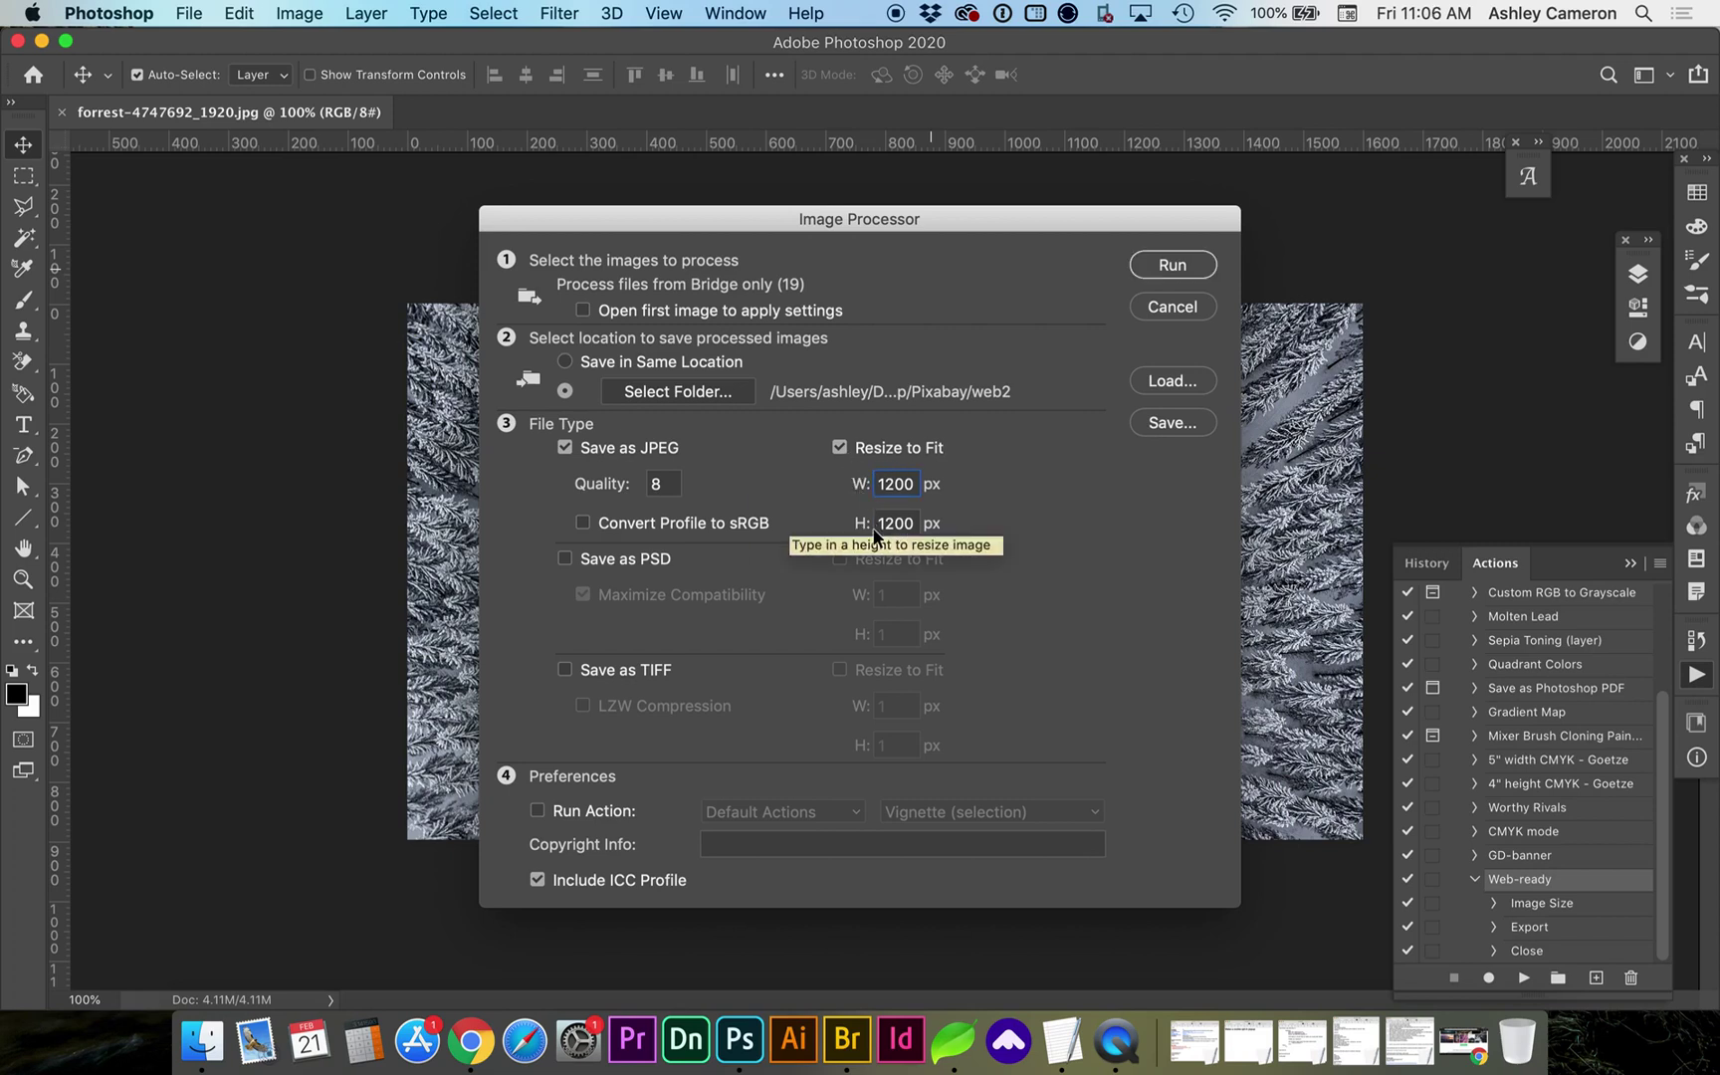
{"action": "key", "text": "BackSpace"}
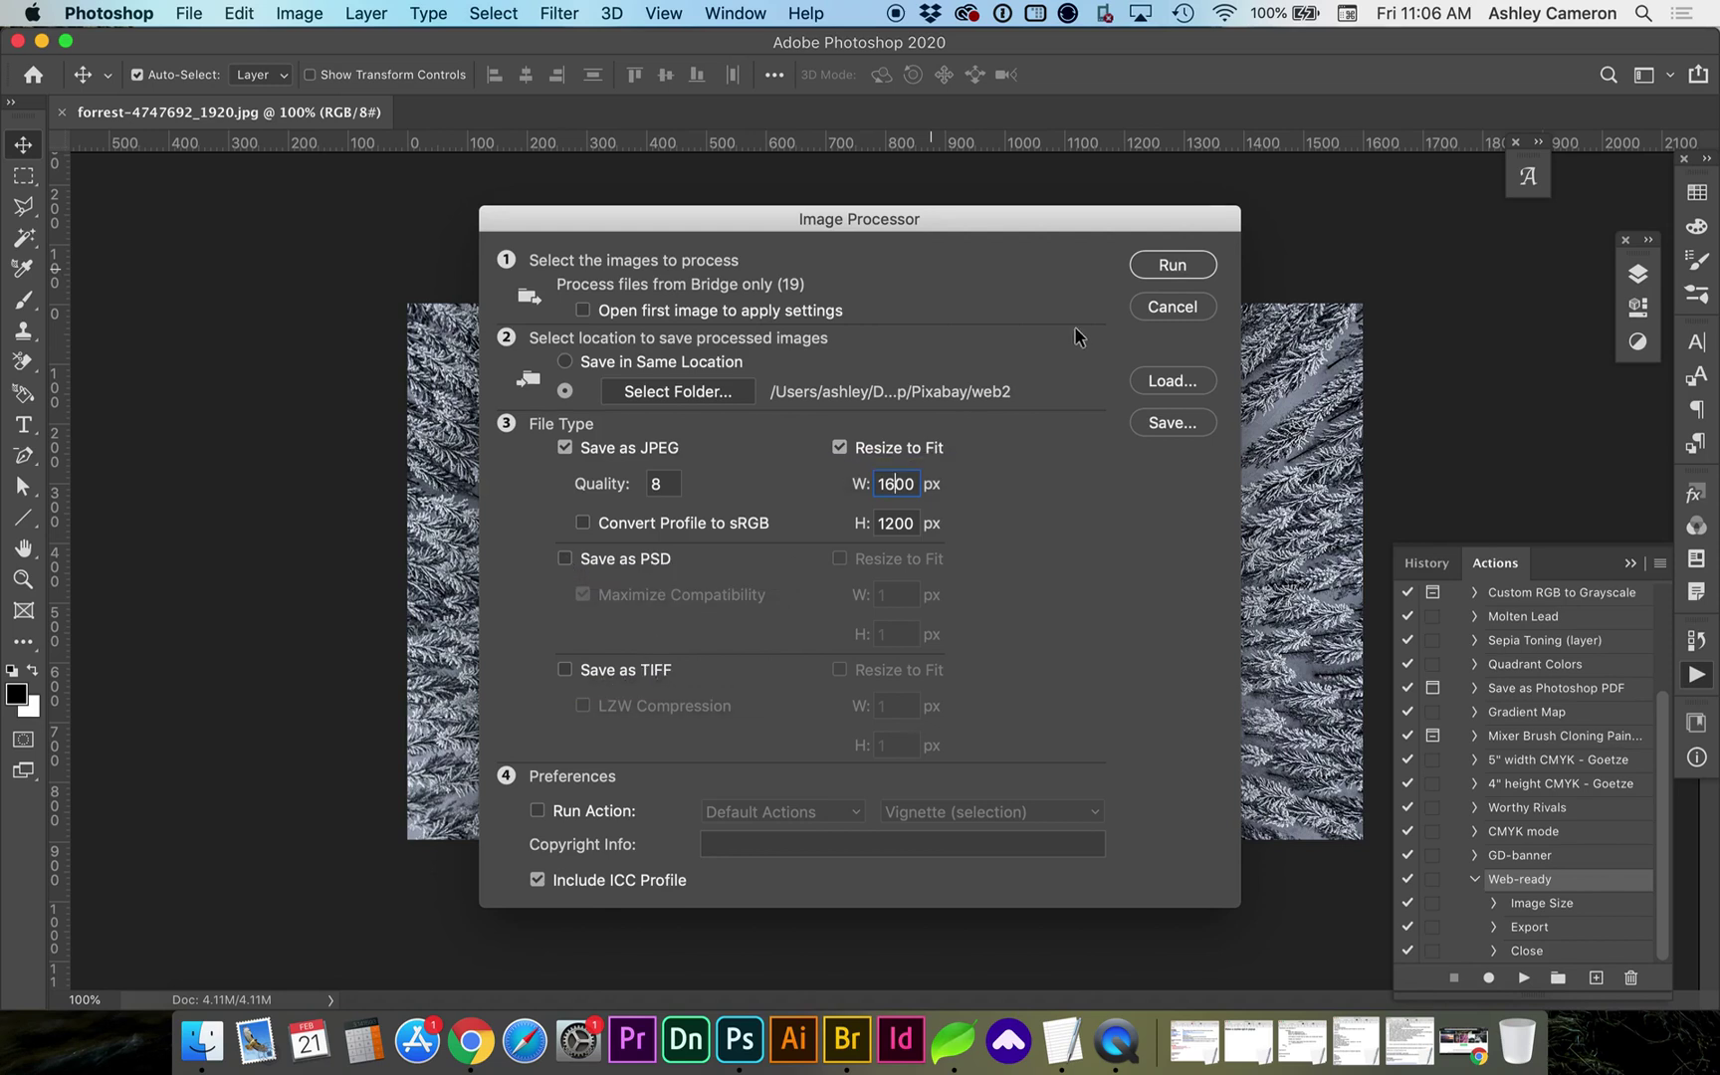
{"action": "left_click", "coordinate": [1174, 265]}
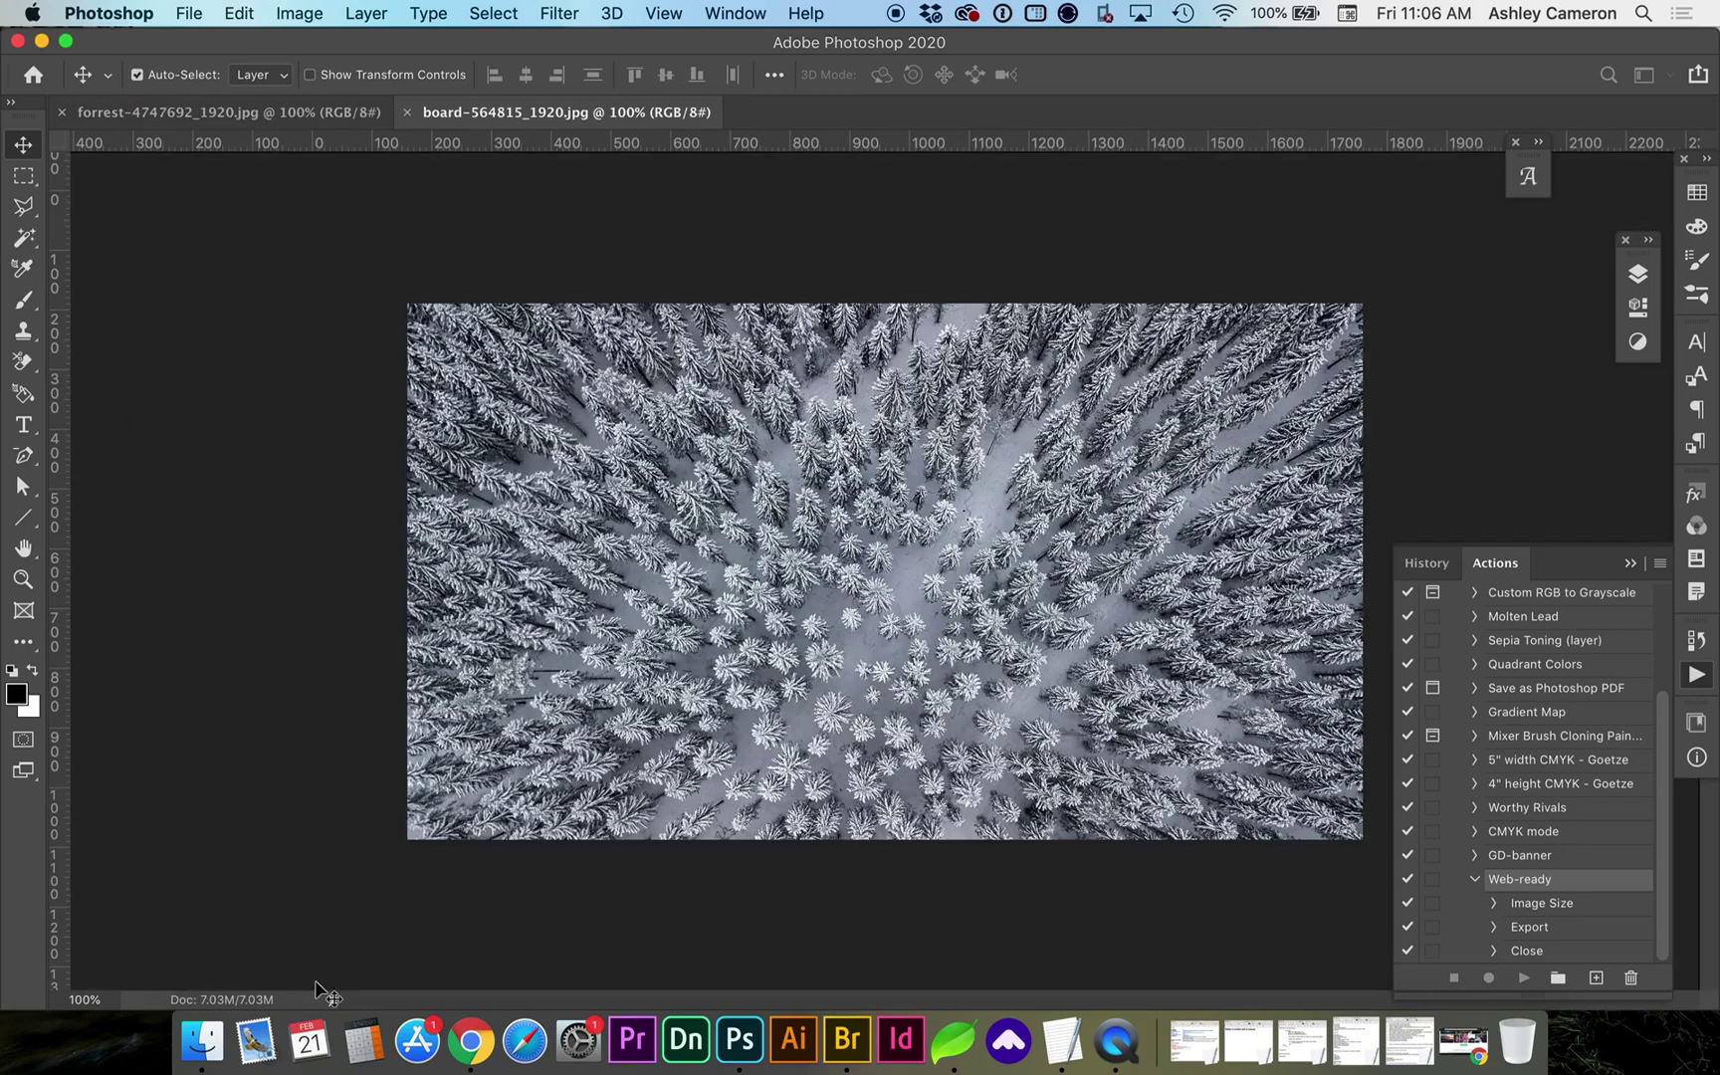
- In Finder open web2/JPEG and drag abstract-art-blur-circle-96381.jpg and black-laptop-beside-audio-mixer-set-919734.jpg into Photoshop
{"action": "left_click", "coordinate": [199, 1046]}
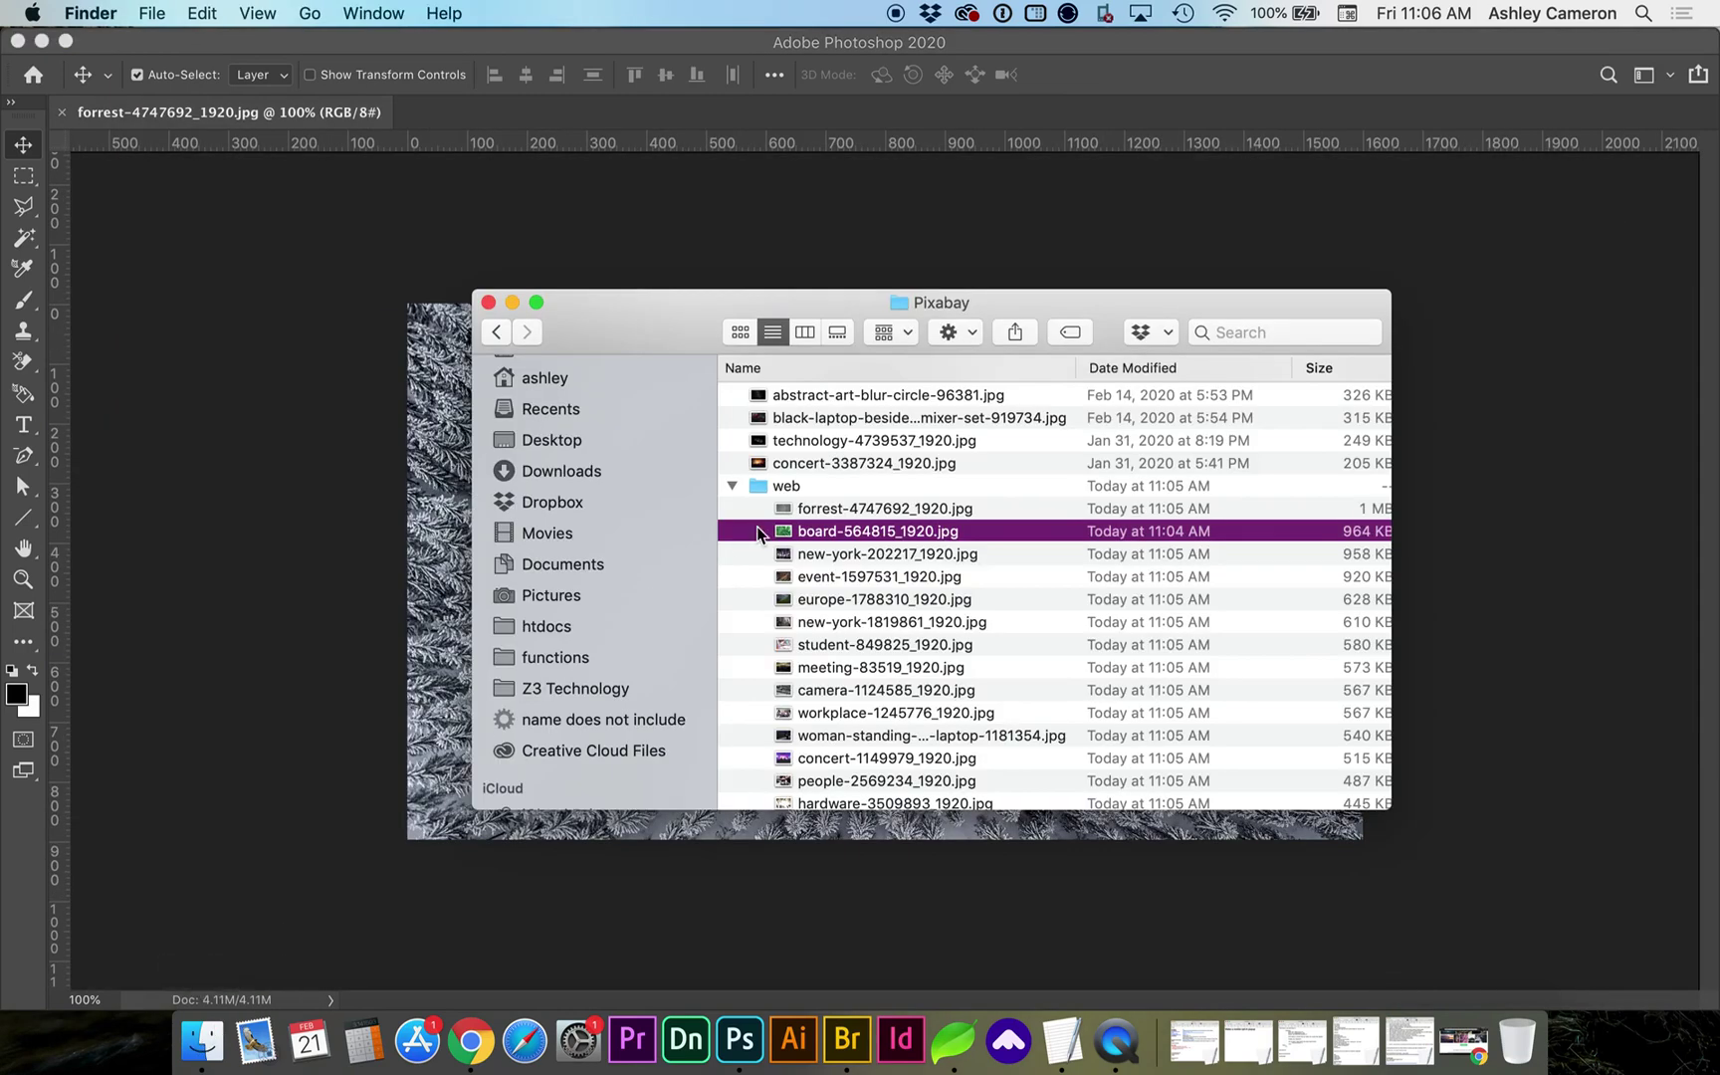
{"action": "left_click", "coordinate": [732, 486]}
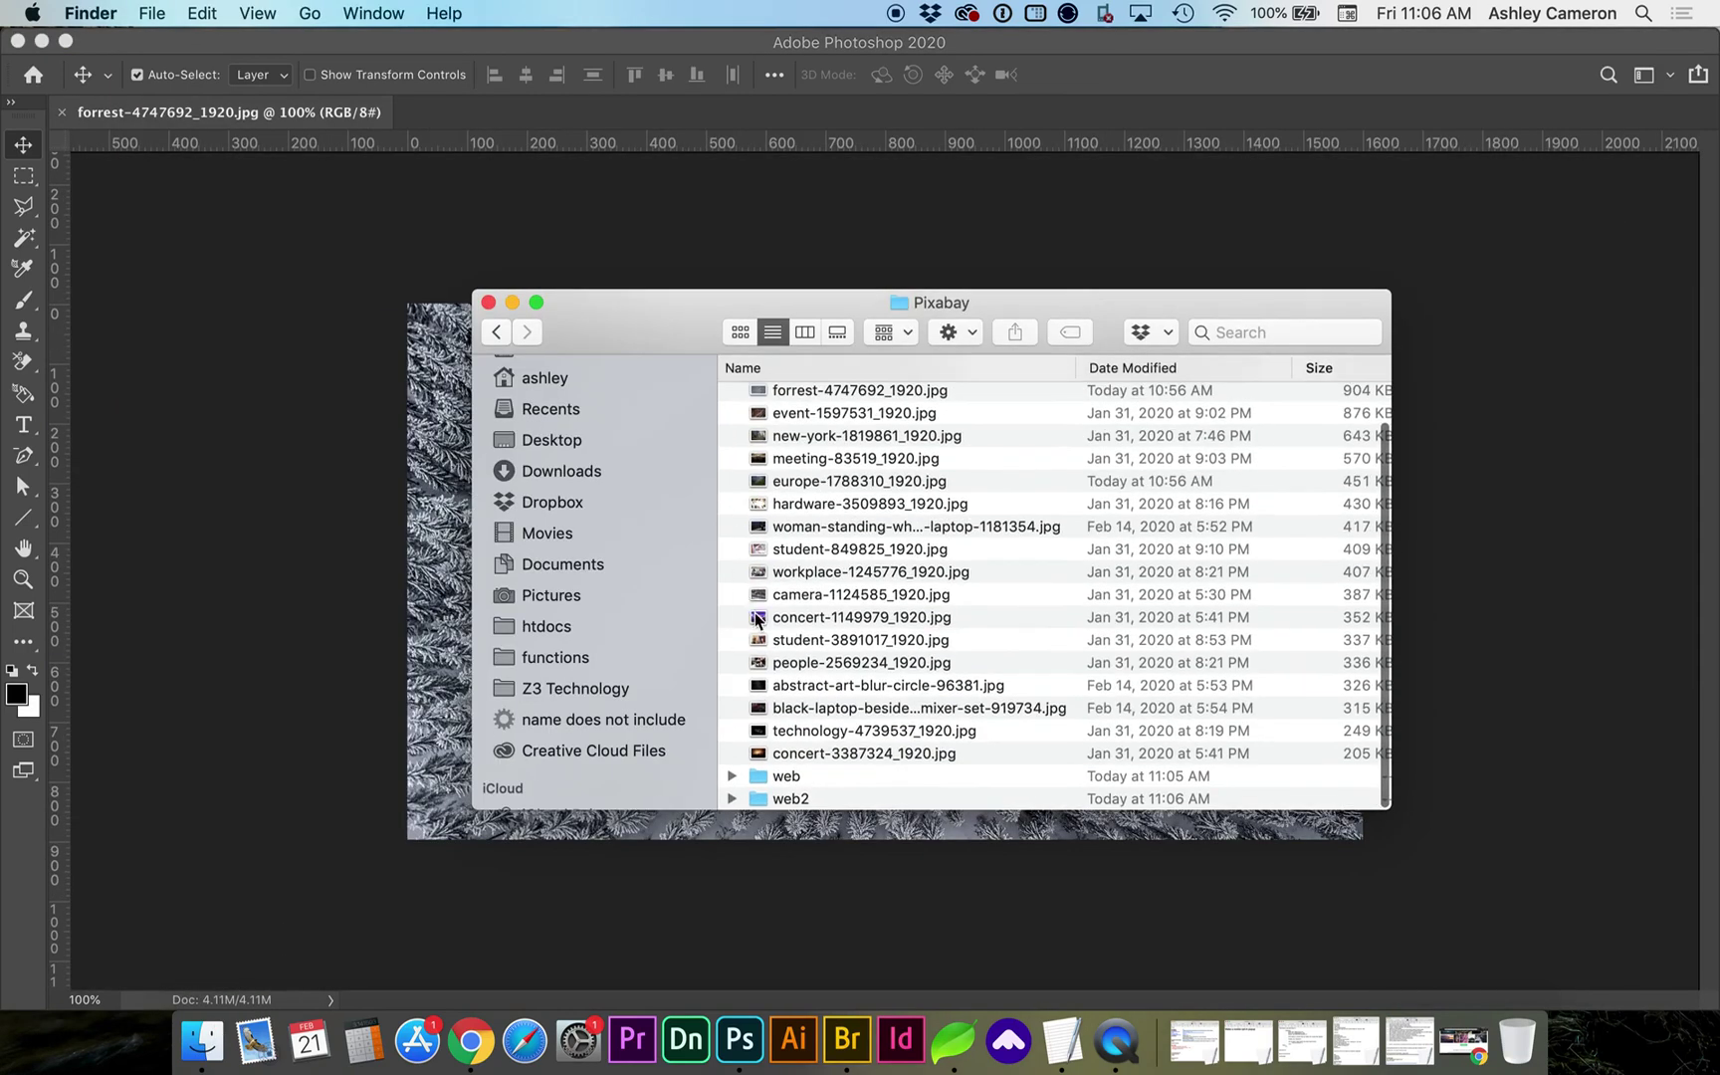
{"action": "left_click", "coordinate": [733, 798]}
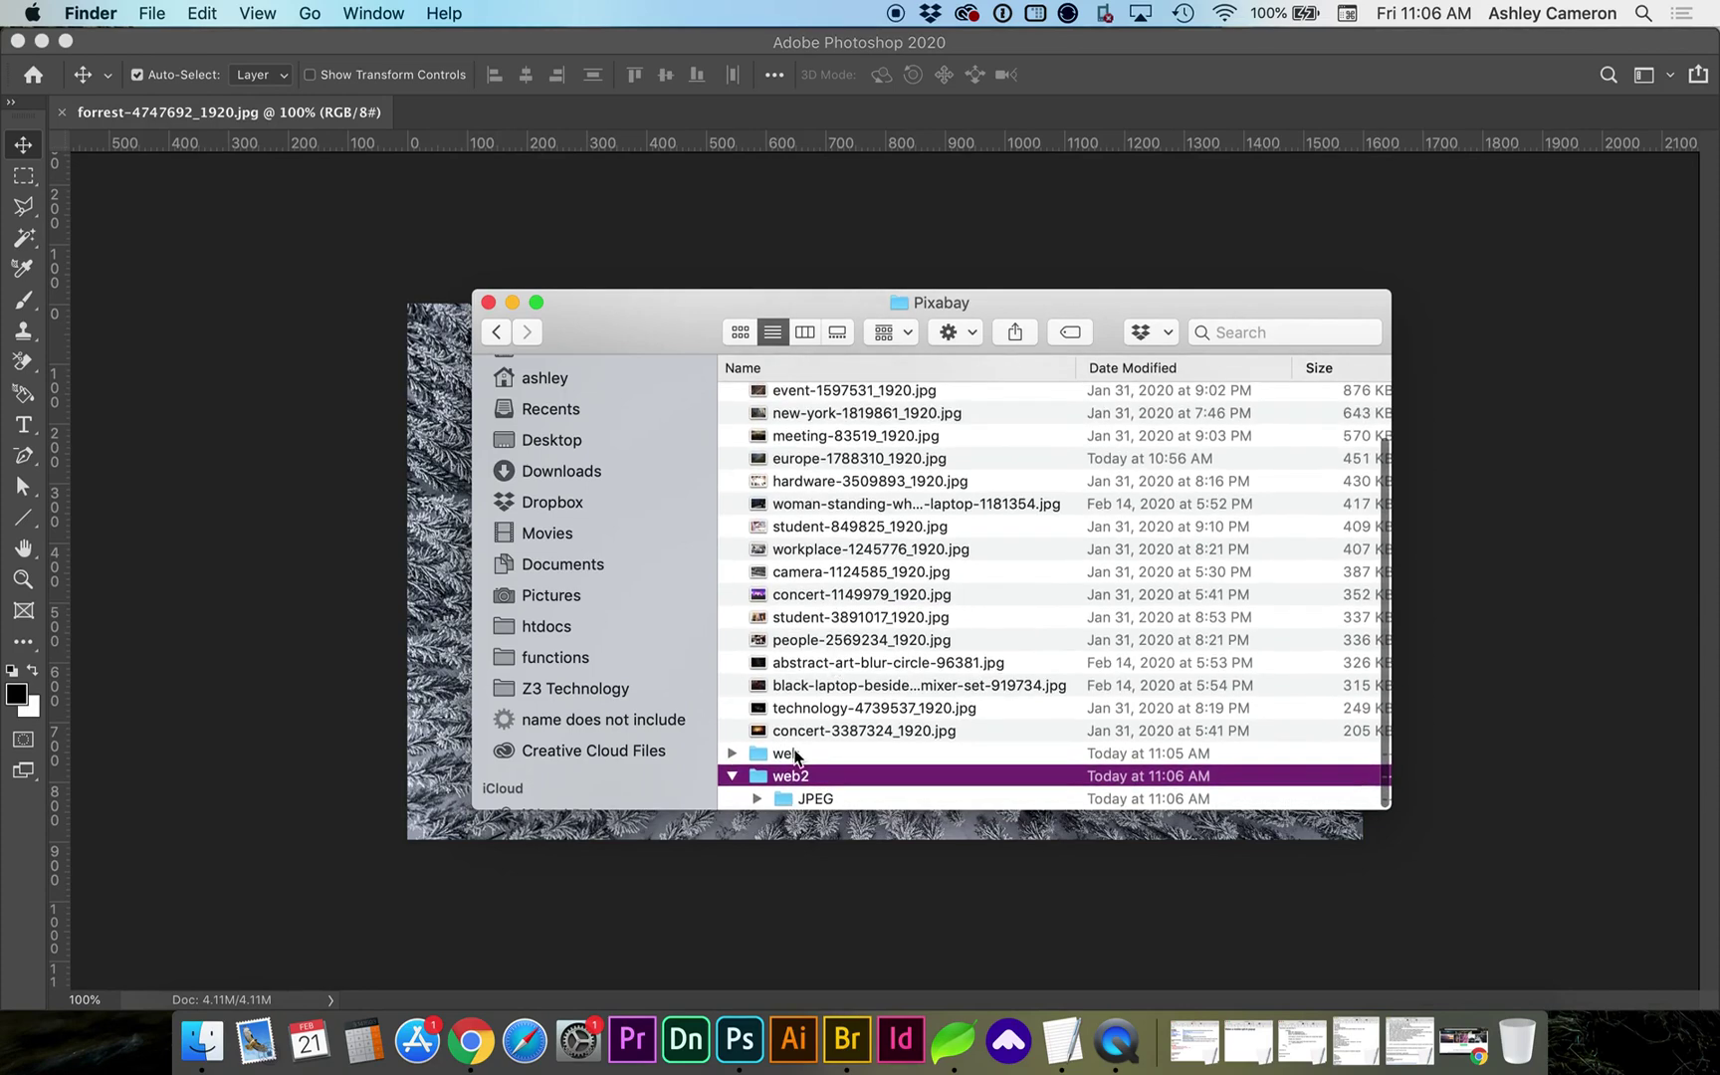
{"action": "left_click", "coordinate": [786, 800]}
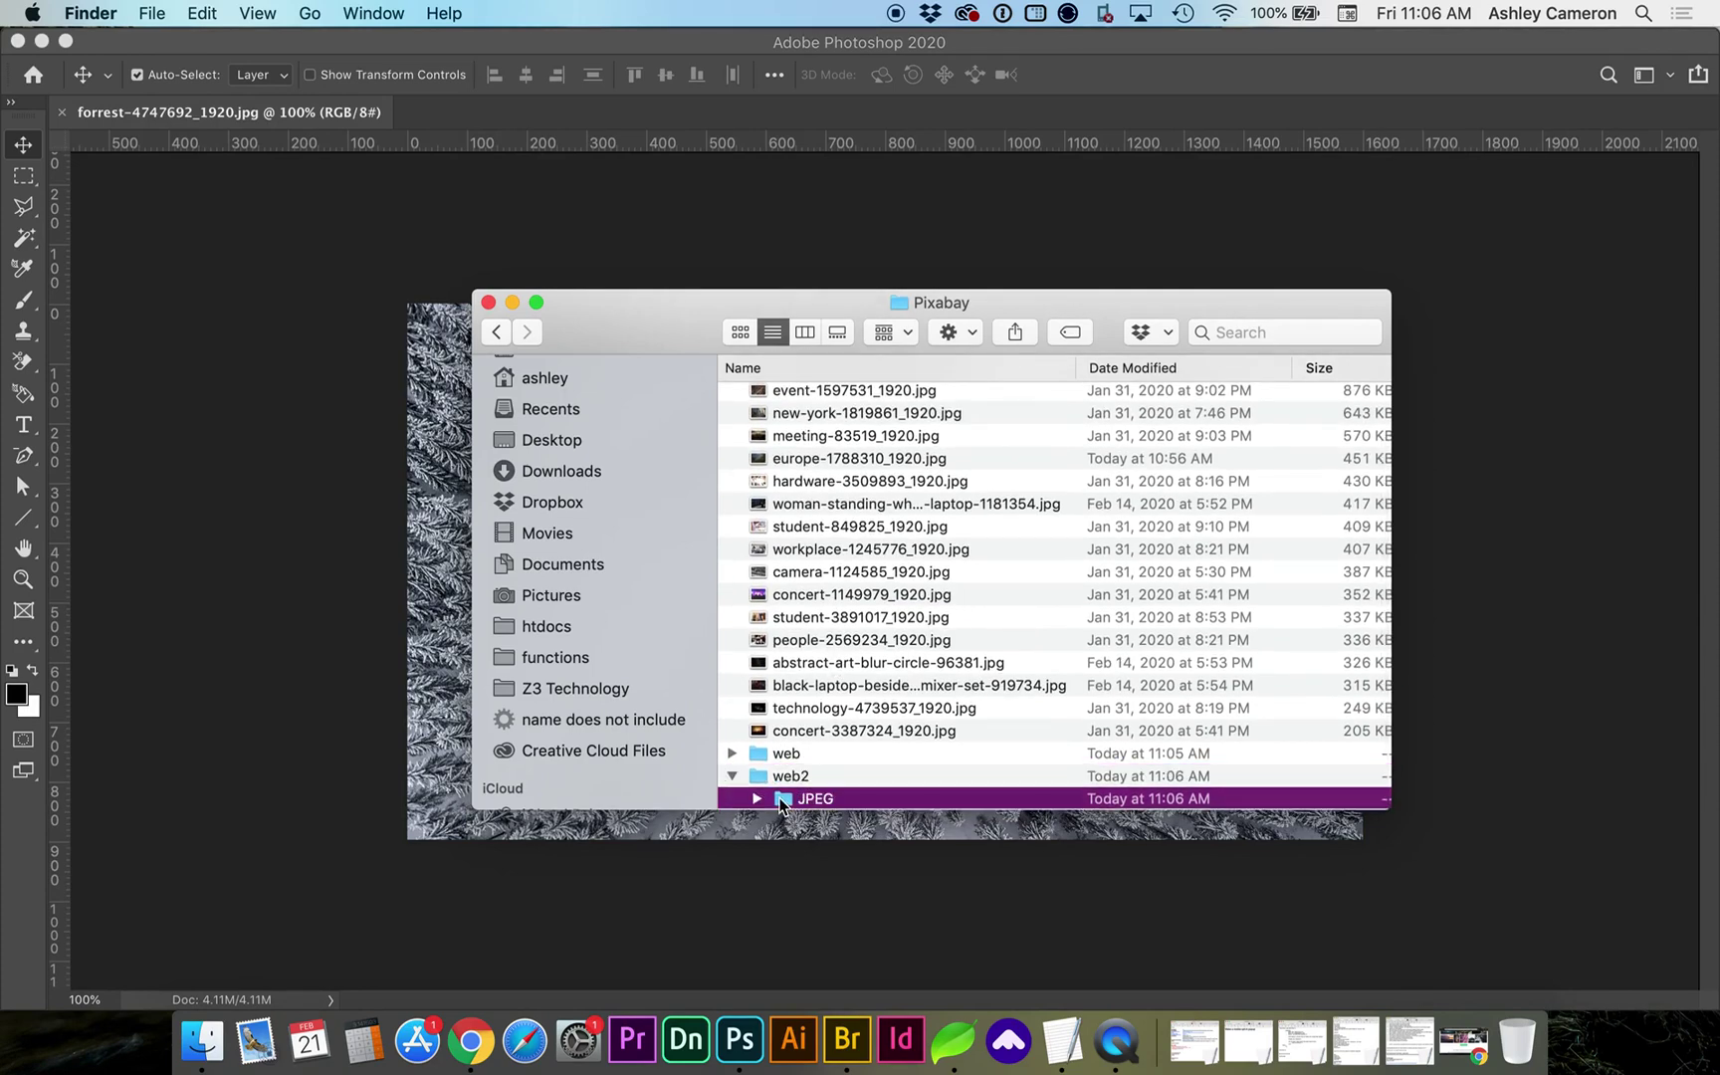
{"action": "double_click", "coordinate": [783, 800]}
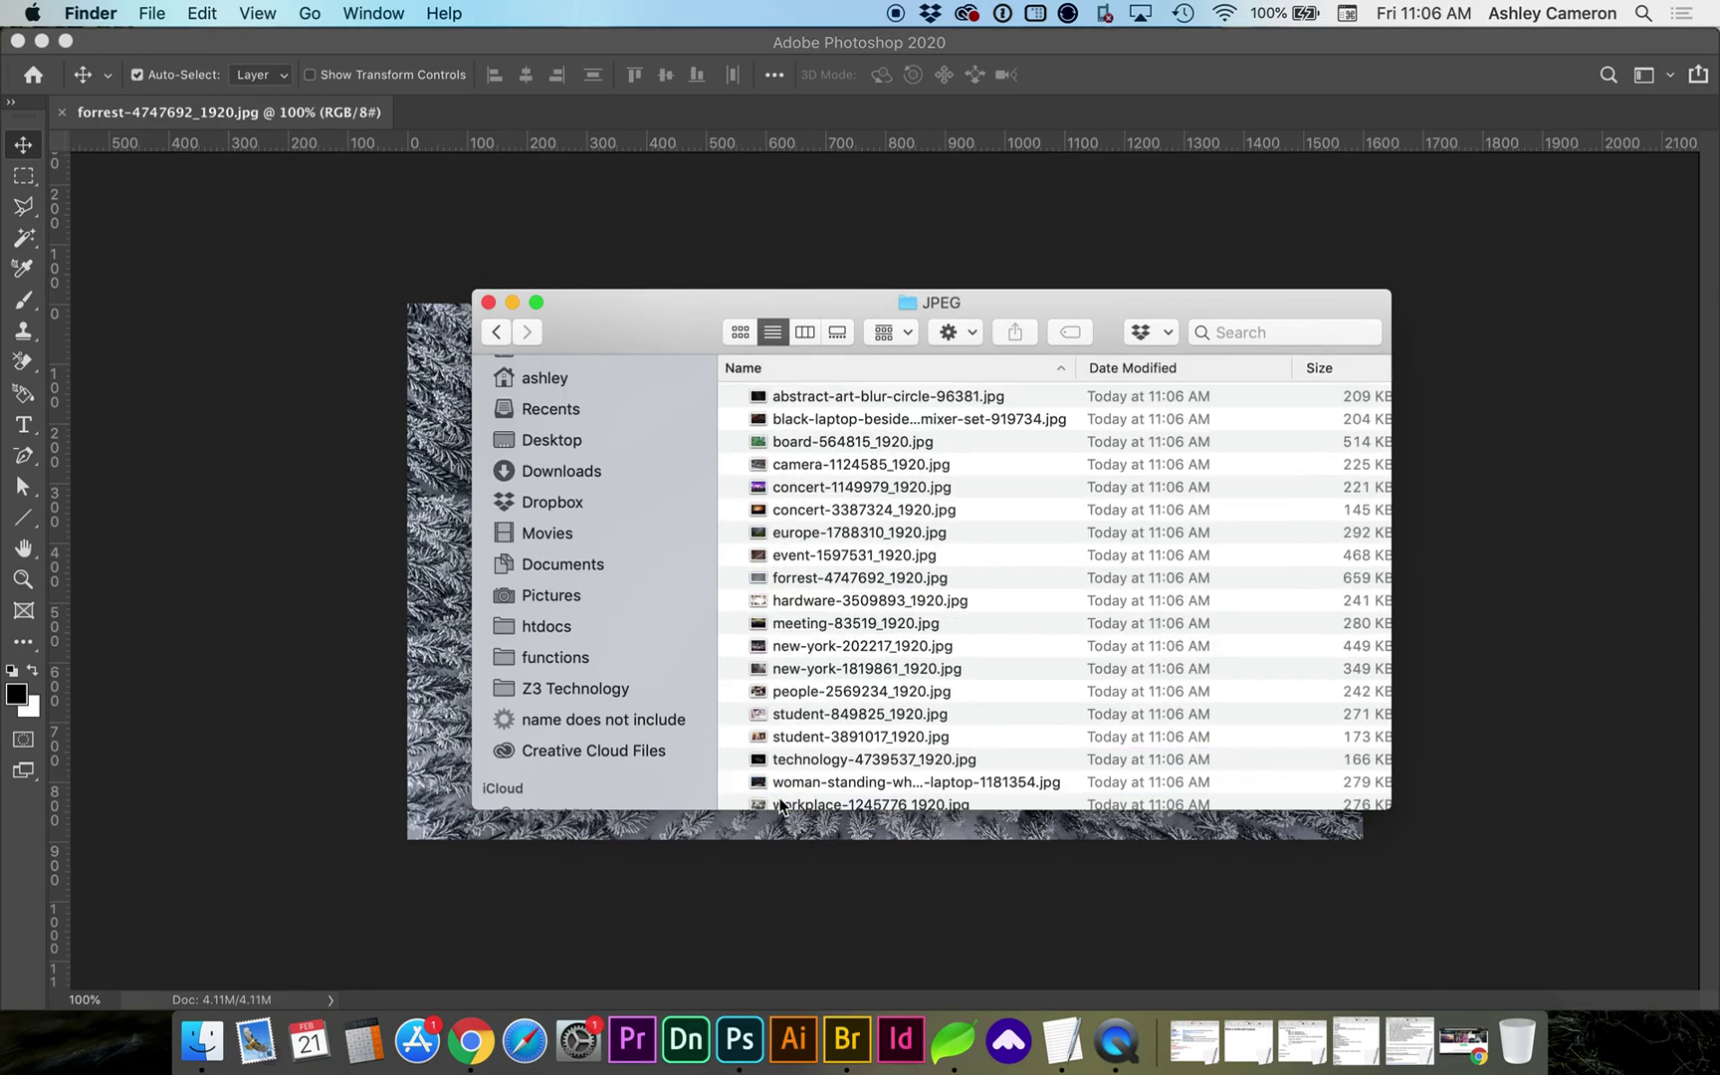
{"action": "left_click", "coordinate": [864, 402]}
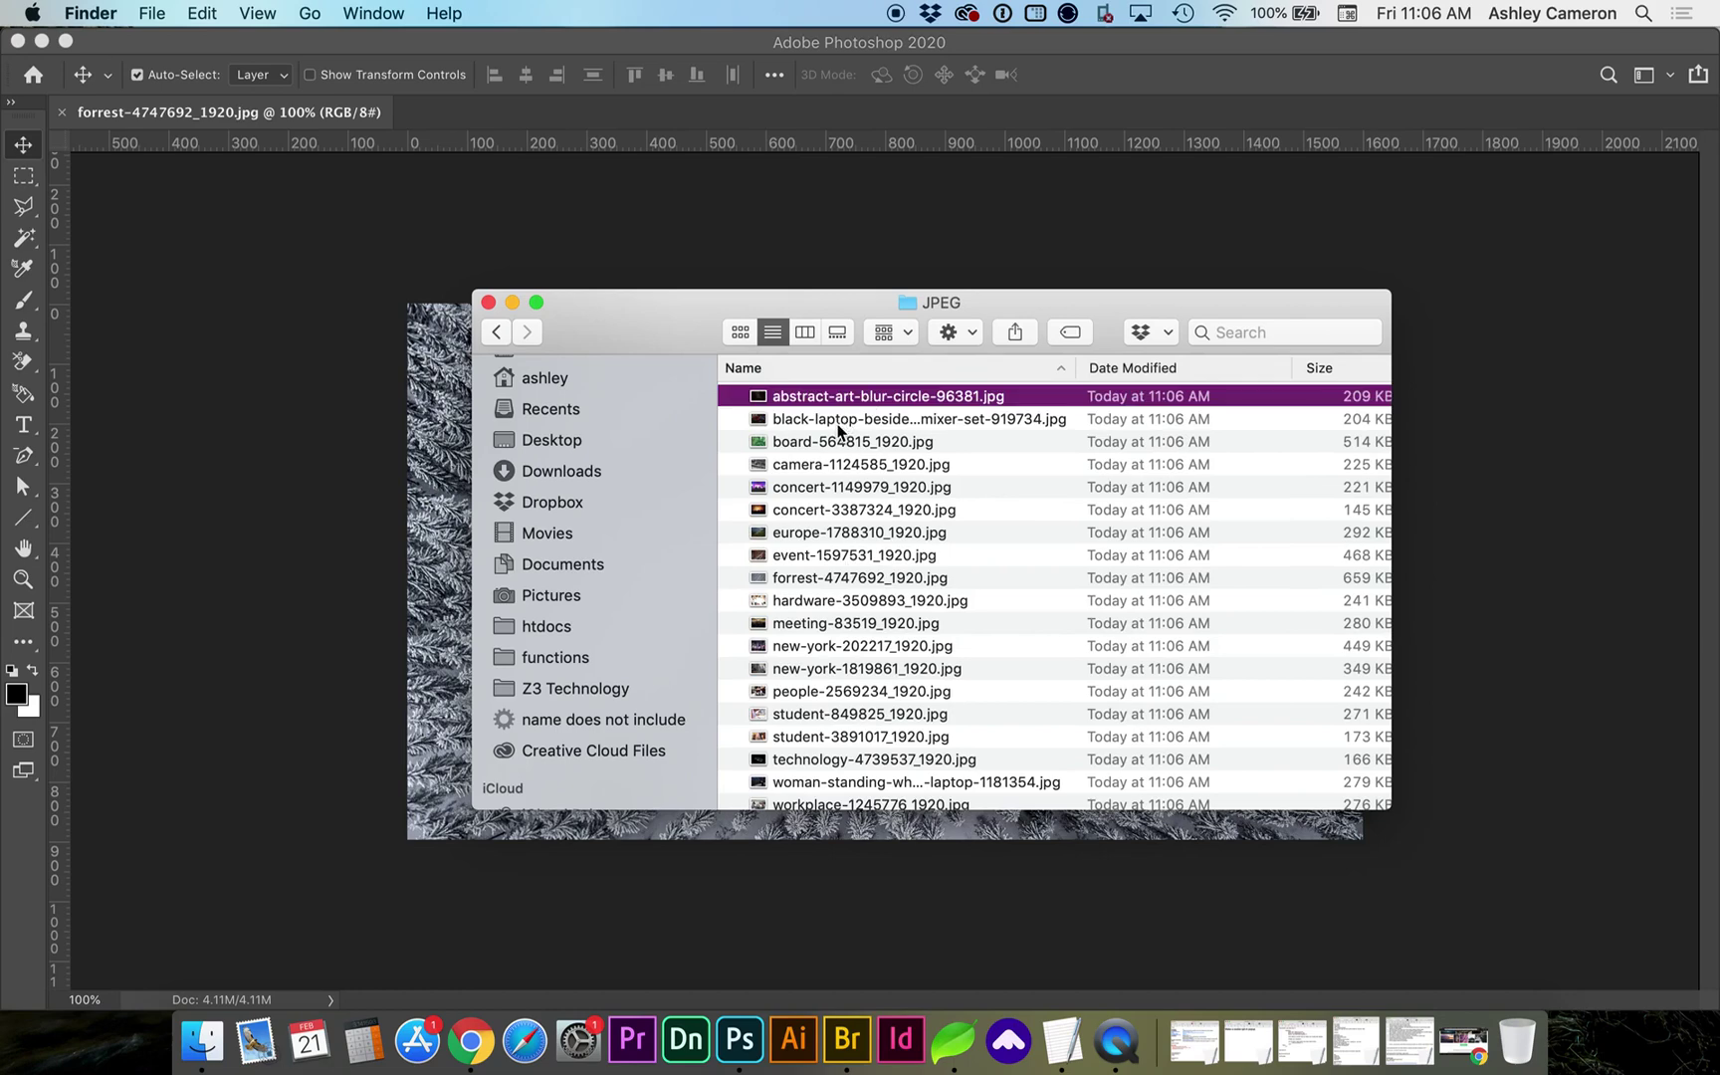
{"action": "left_click", "coordinate": [837, 426], "text": "shift"}
{"action": "left_click_drag", "start_coordinate": [824, 398], "coordinate": [754, 102]}
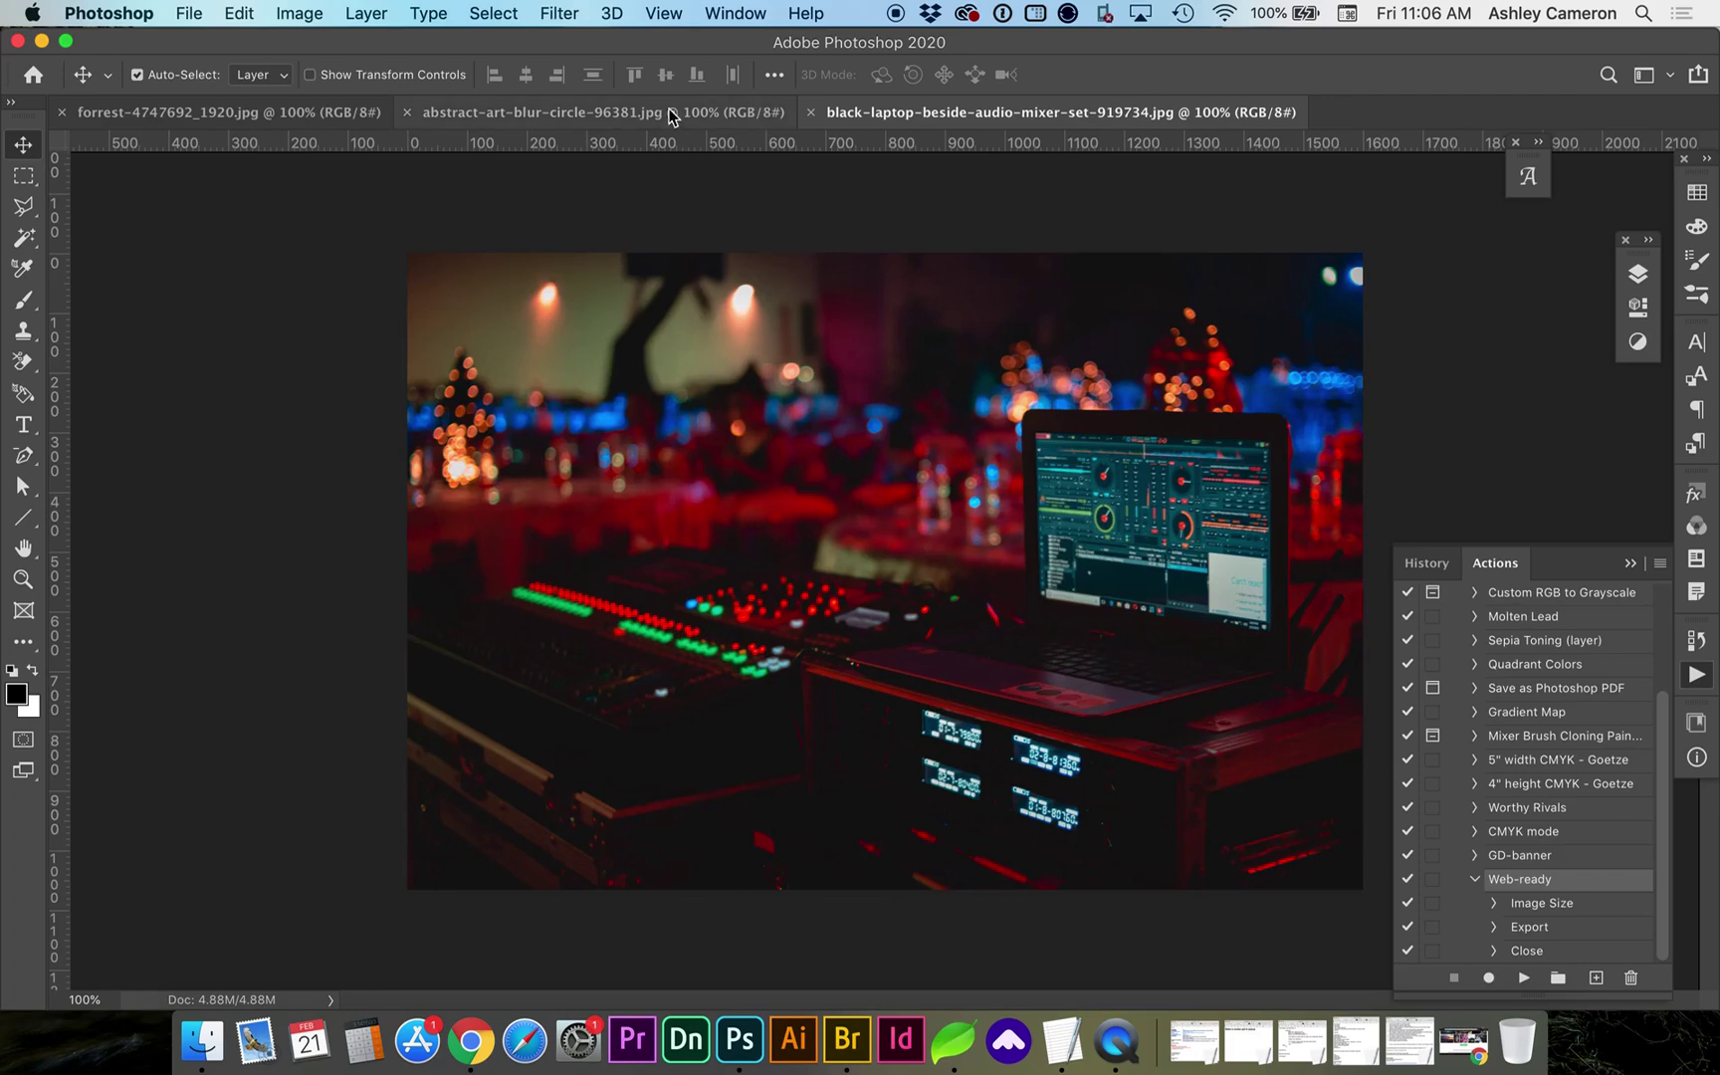
- Verify in Image Size that abstract-art-blur-circle-96381.jpg is 1600 × 1067 px at 72 ppi, then cancel
{"action": "left_click", "coordinate": [655, 111]}
{"action": "left_click", "coordinate": [299, 13]}
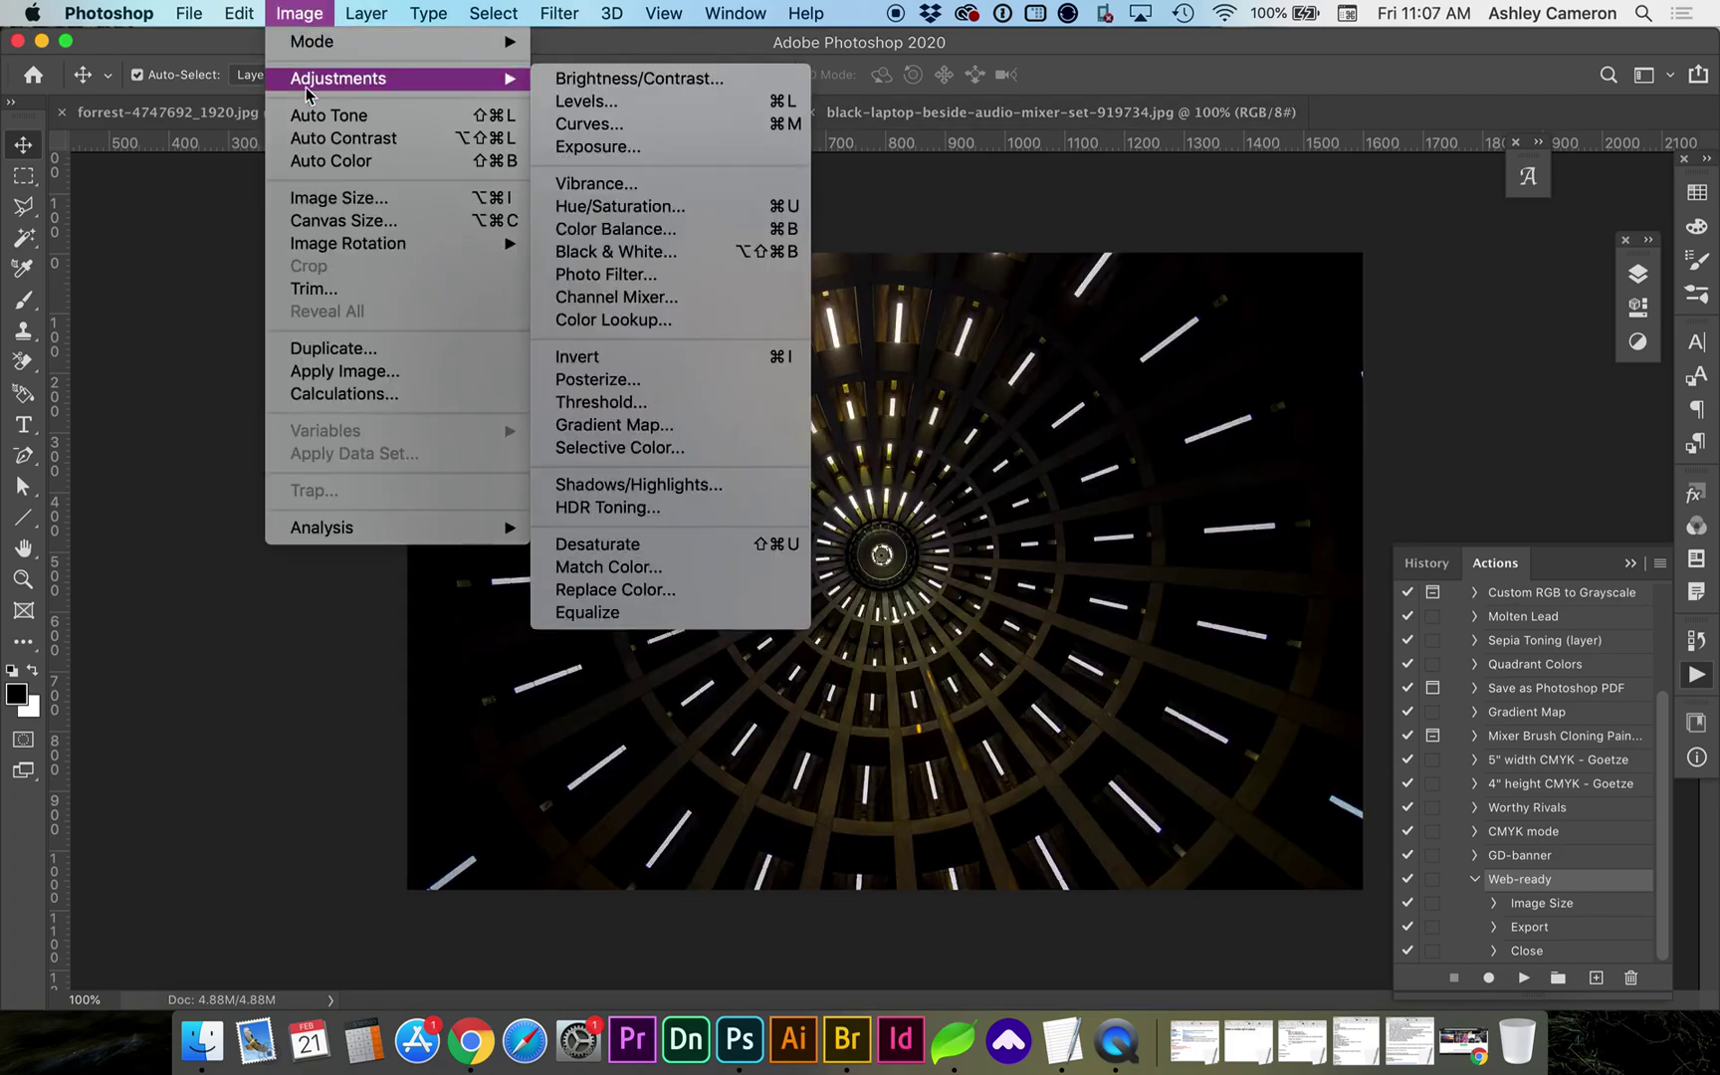
{"action": "left_click", "coordinate": [311, 203]}
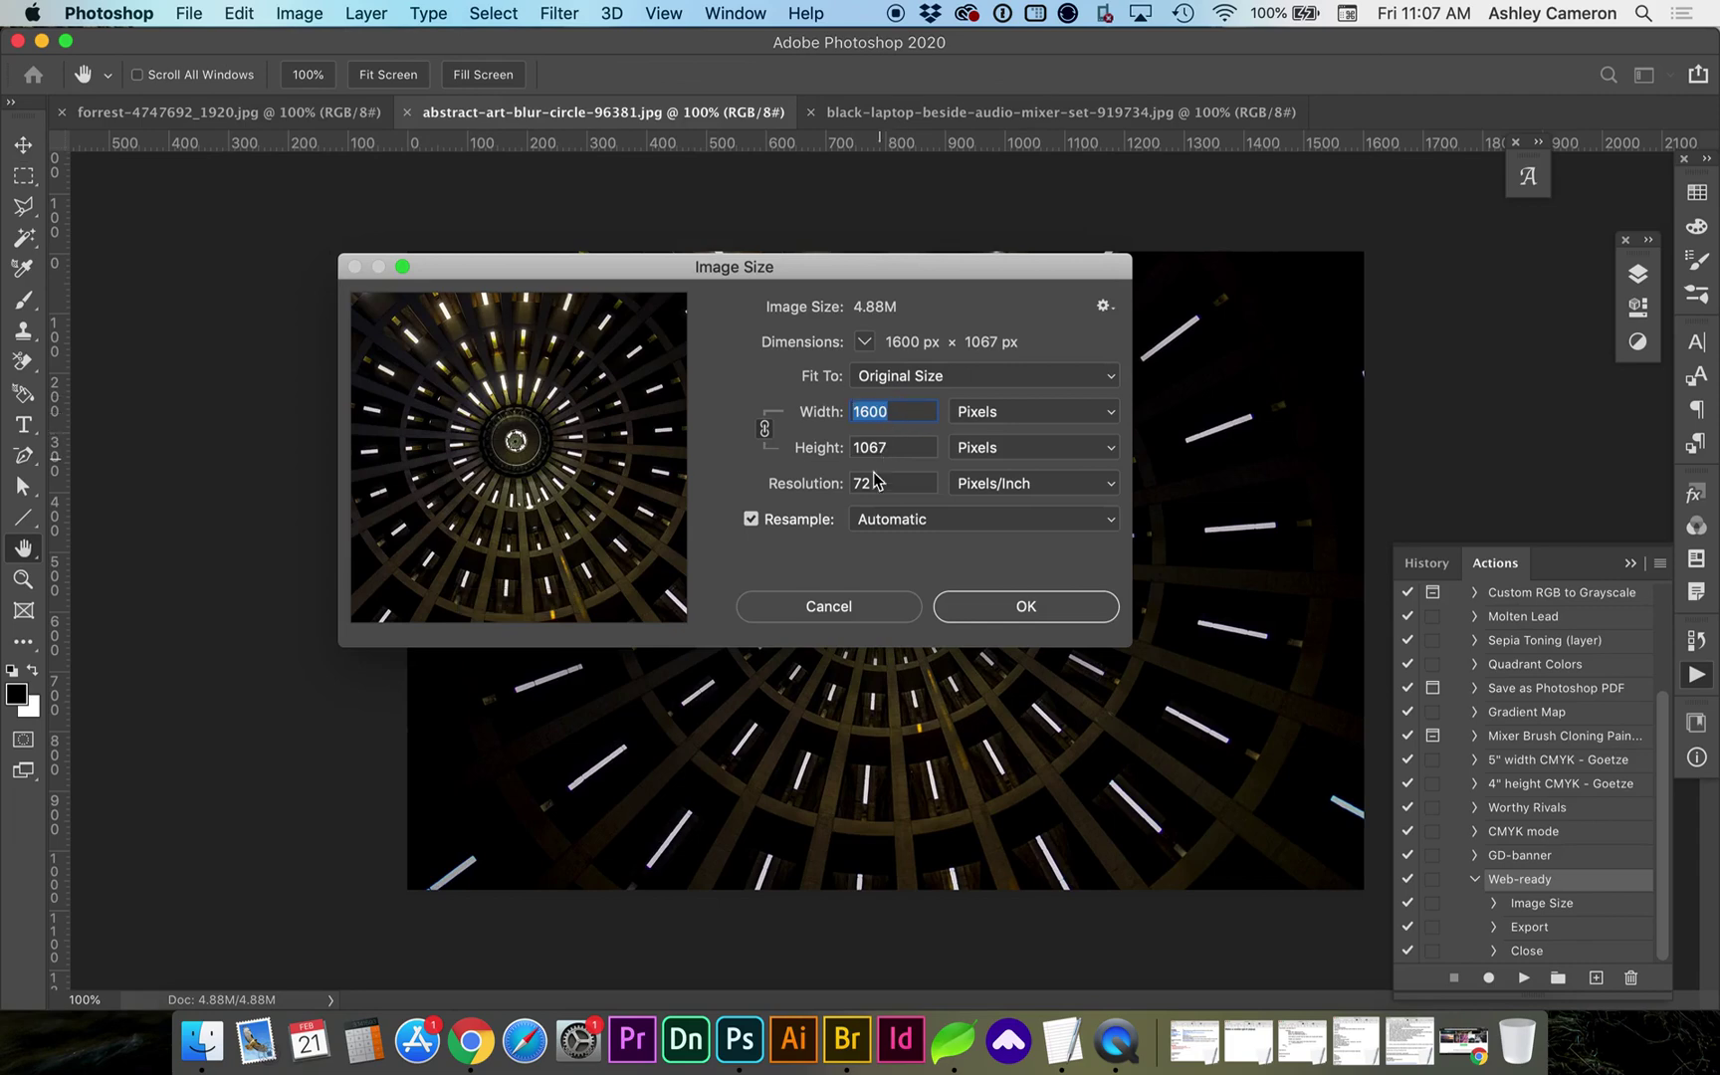
{"action": "left_click", "coordinate": [829, 607]}
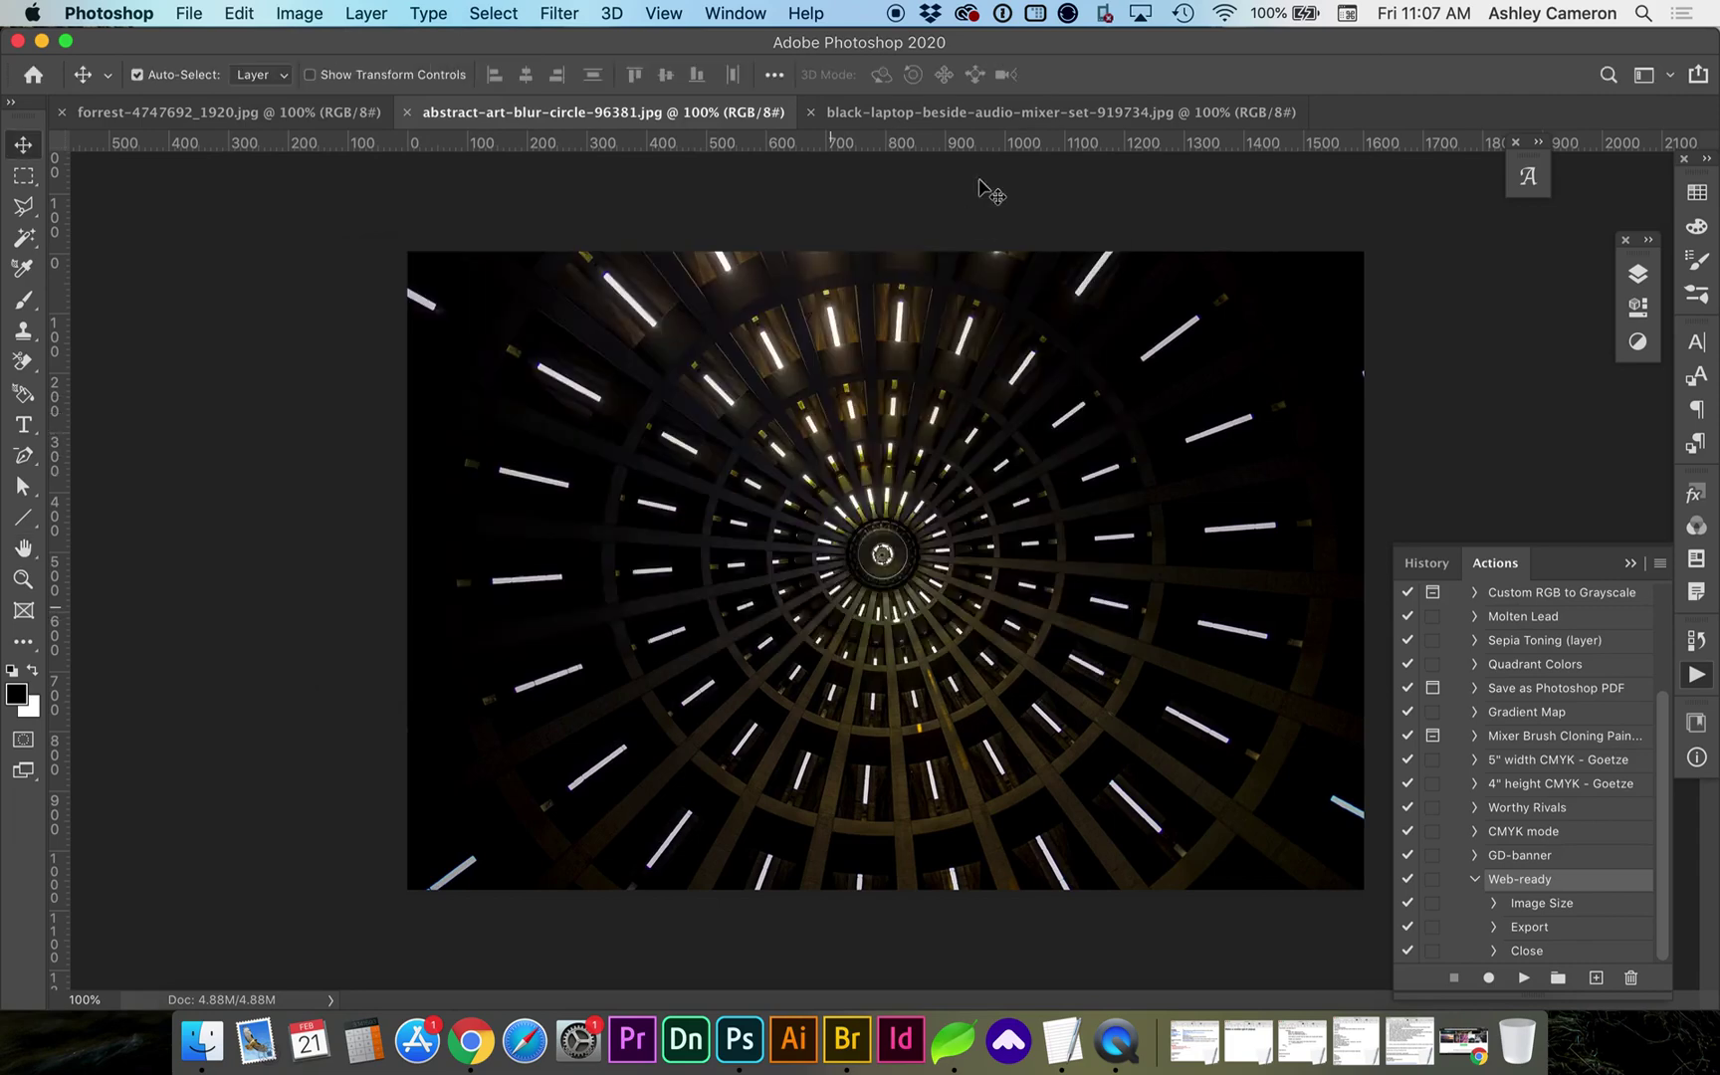
- Return Finder from web2's JPEG folder back to the Pixabay folder
{"action": "left_click", "coordinate": [202, 1040]}
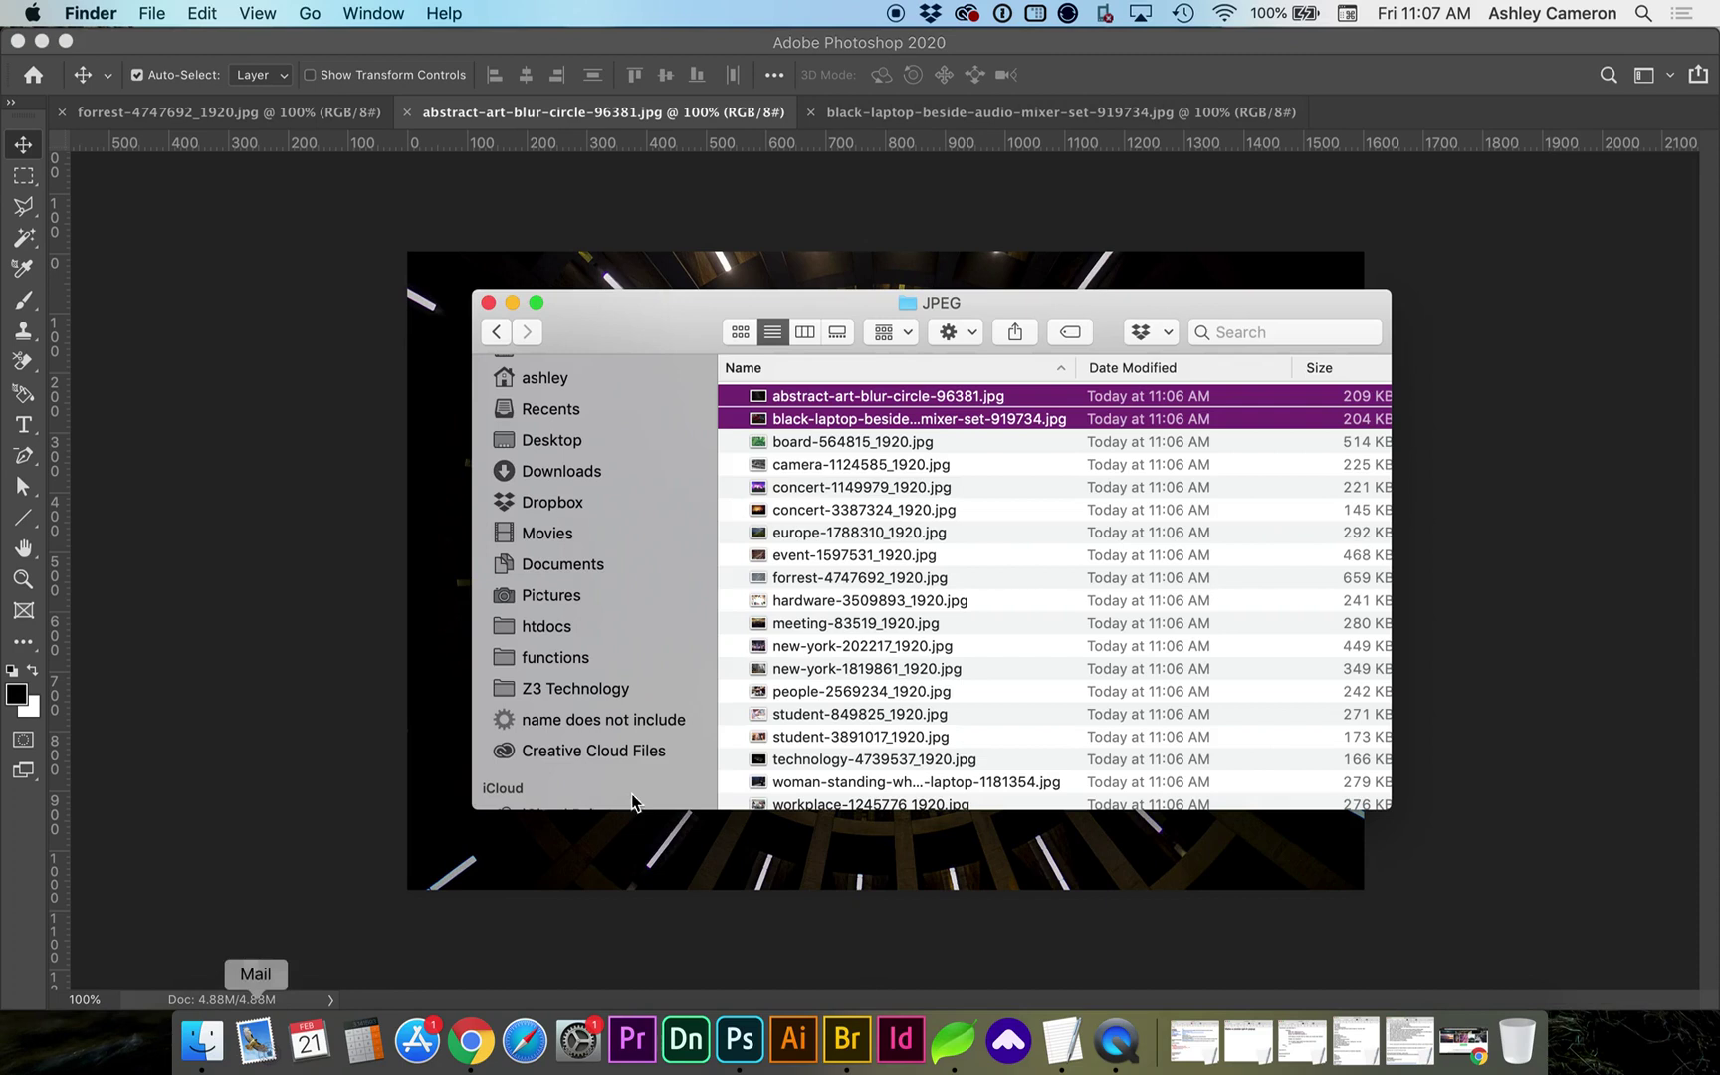
{"action": "left_click", "coordinate": [847, 580]}
{"action": "scroll", "coordinate": [845, 592], "scroll_direction": "down", "scroll_amount": 1}
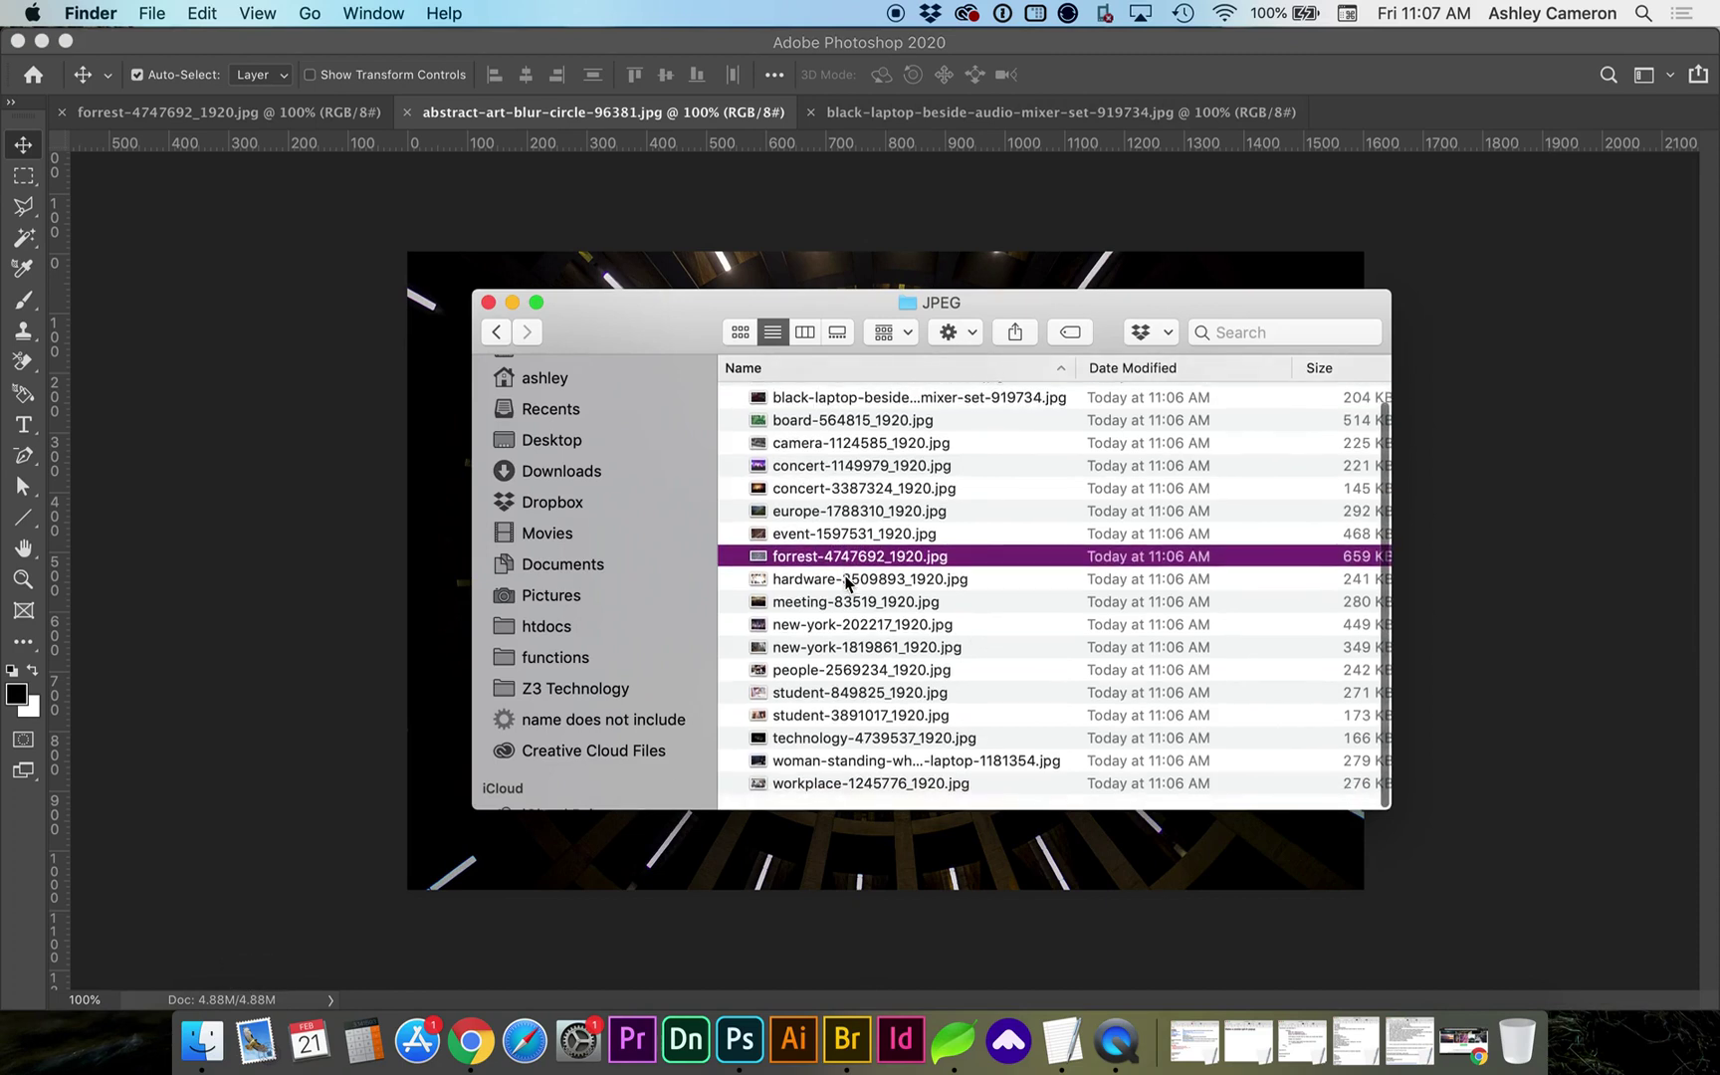
{"action": "scroll", "coordinate": [832, 628], "scroll_direction": "up", "scroll_amount": 2}
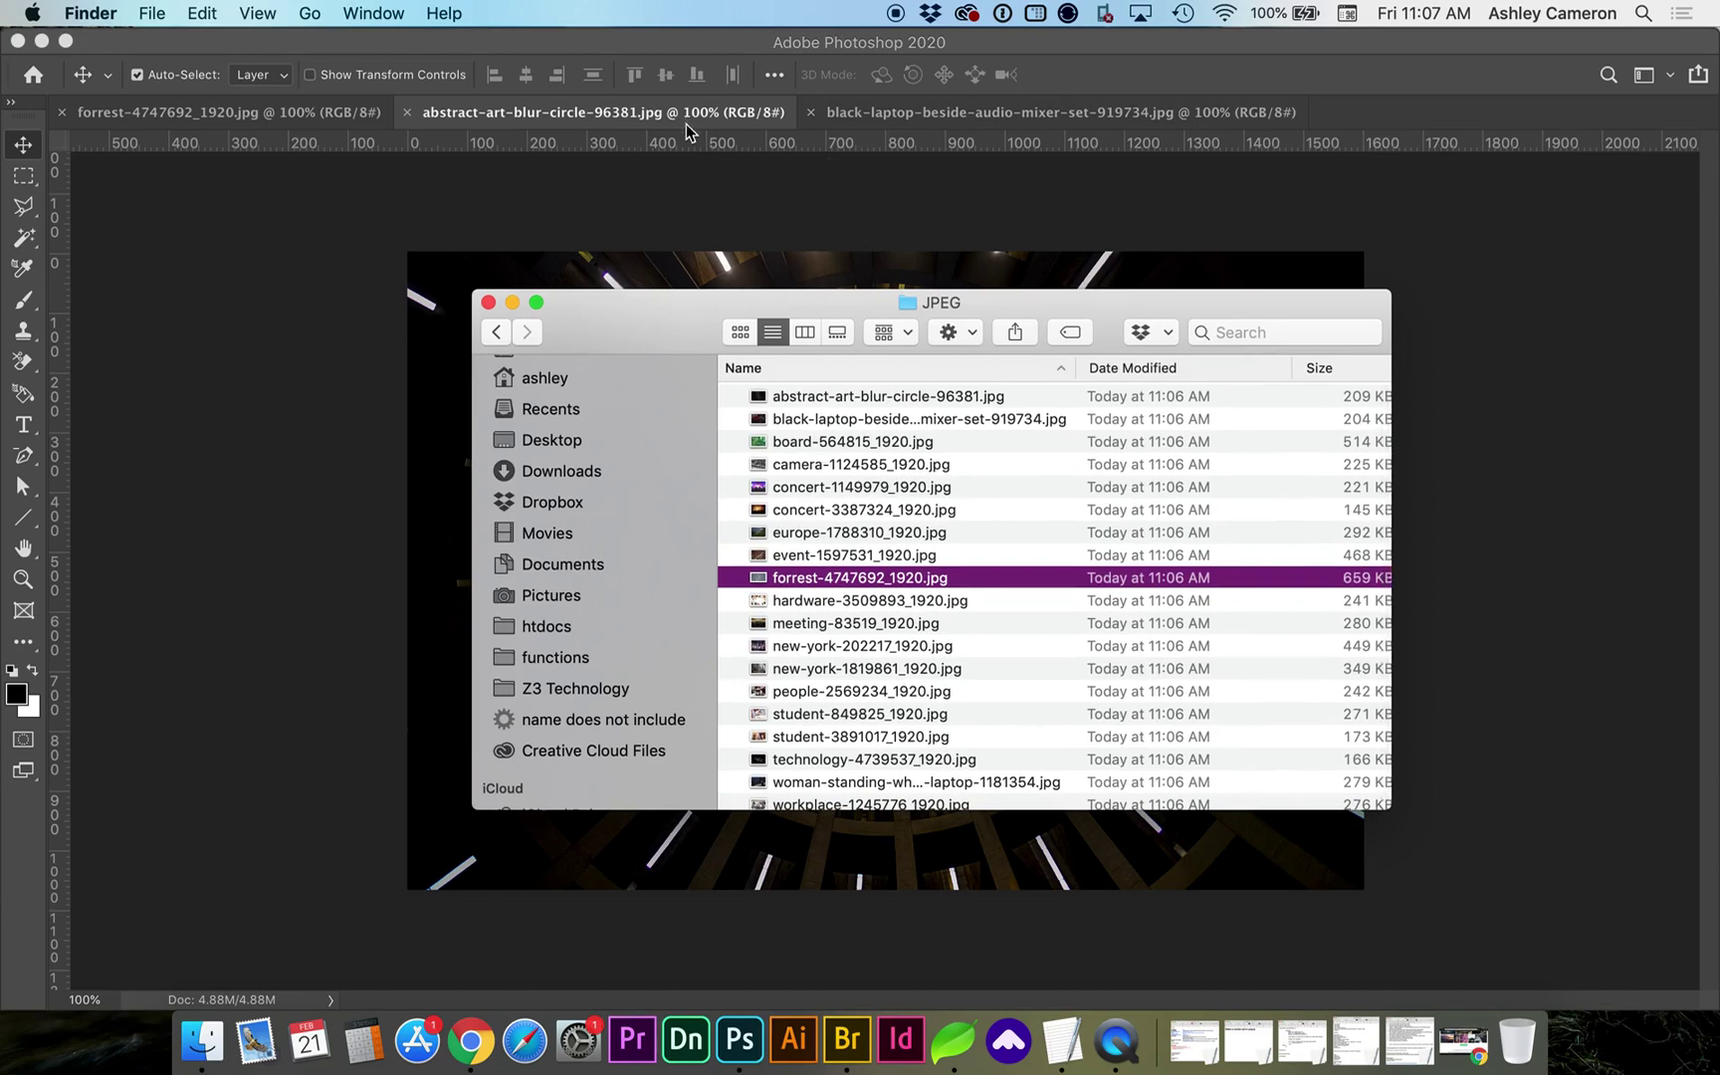
{"action": "left_click", "coordinate": [495, 335]}
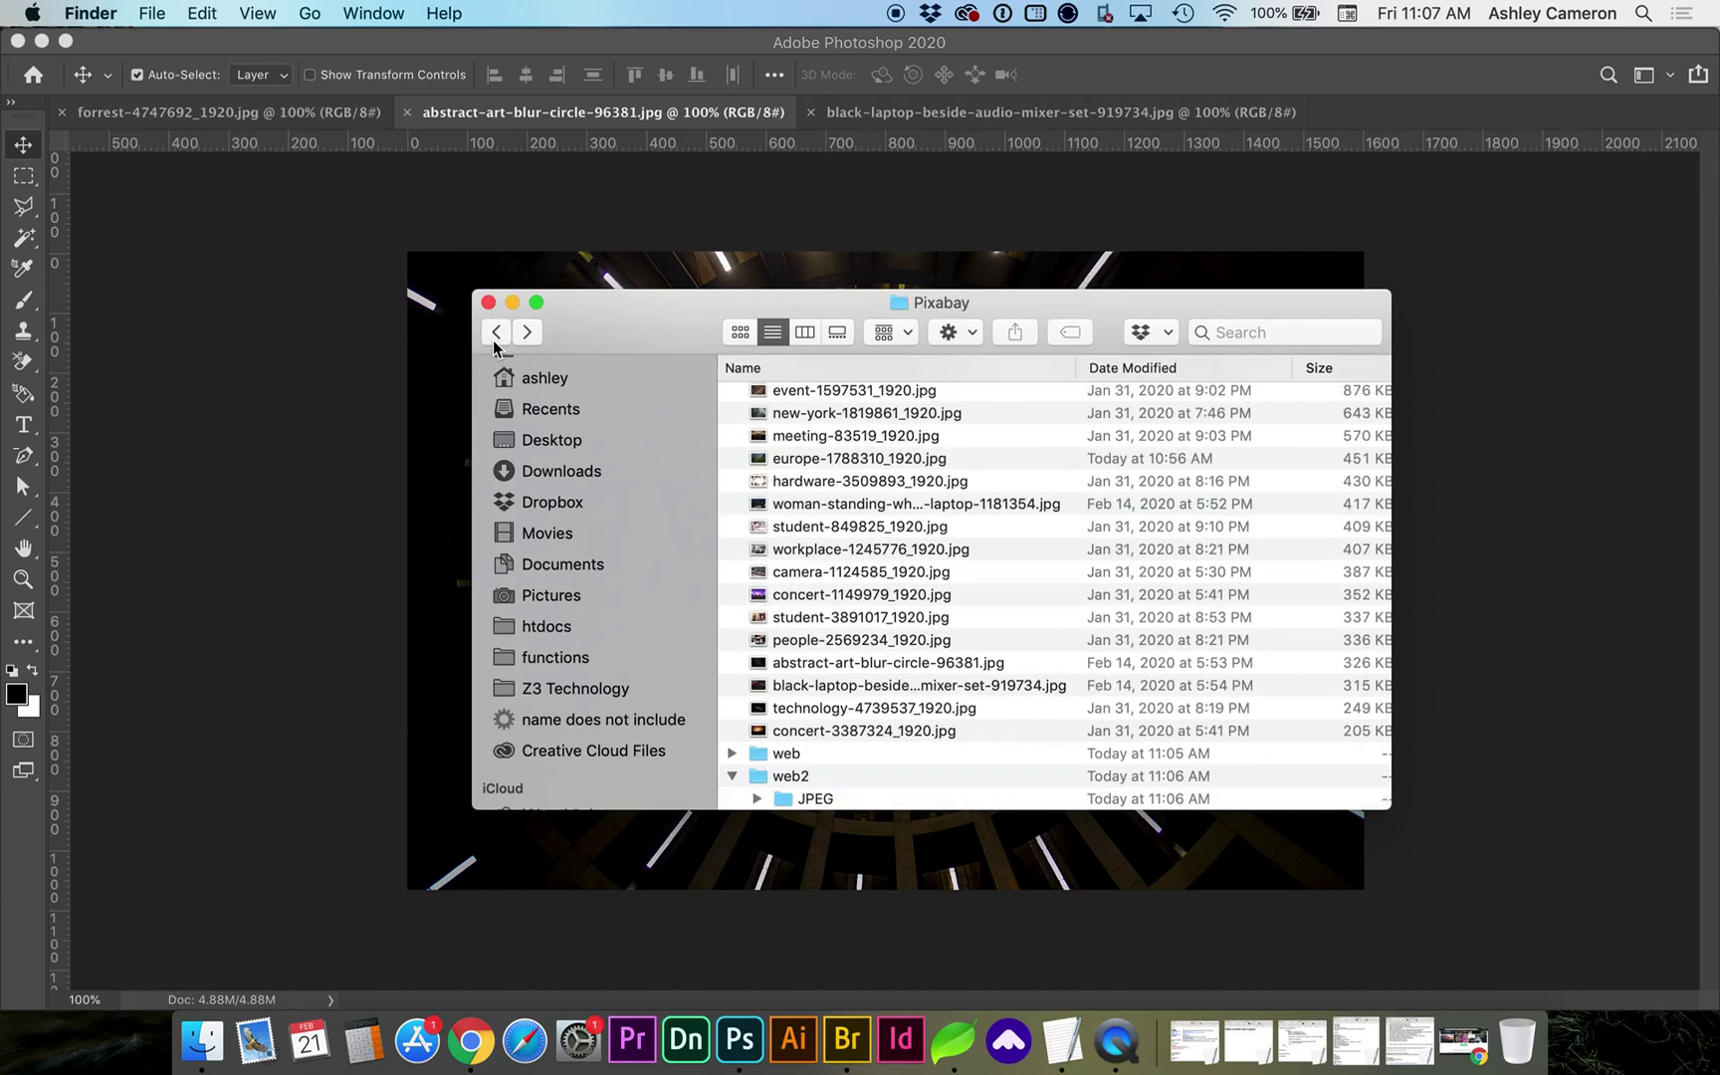